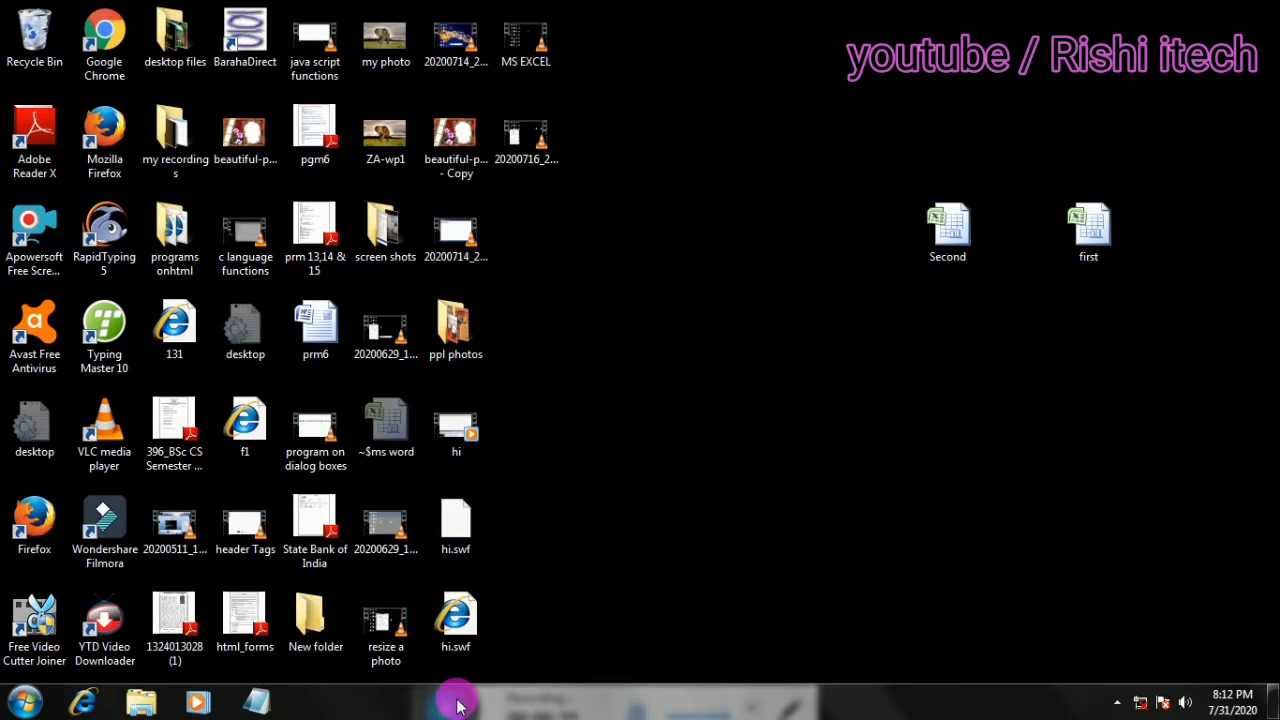
Search the installed programs for "excel" and launch Microsoft Office Excel 2007
click(27, 702)
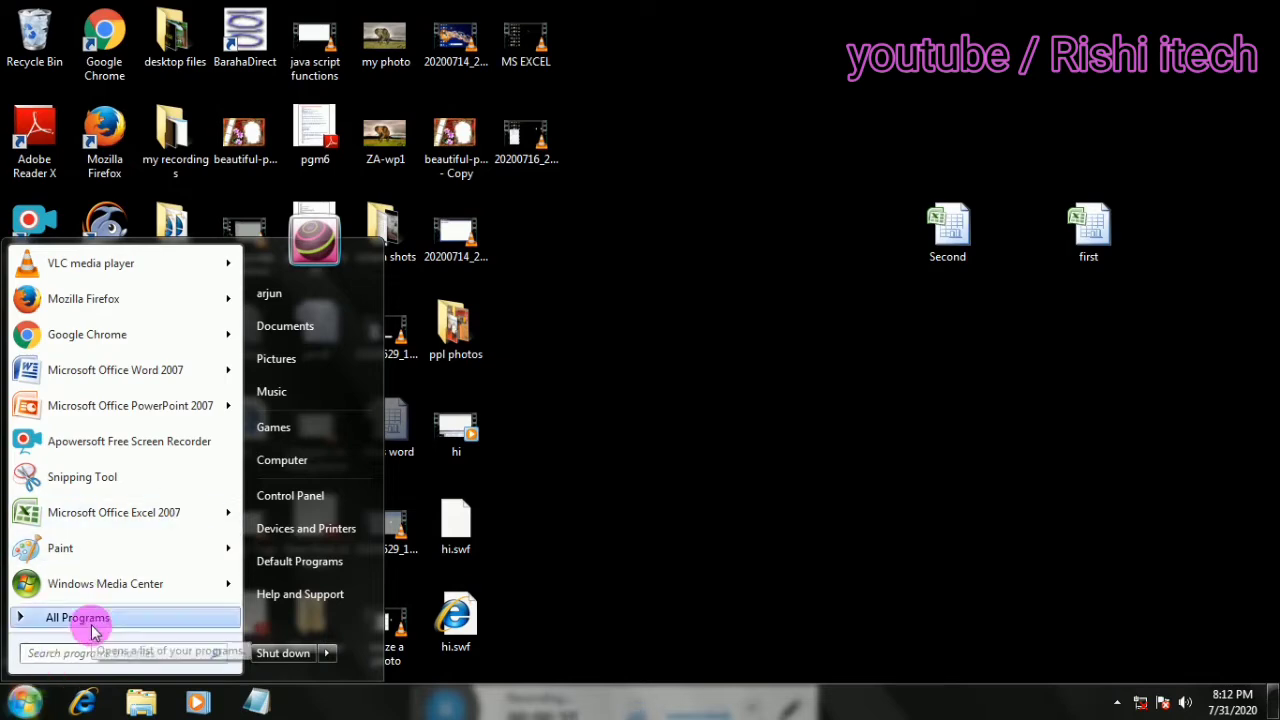
click(62, 659)
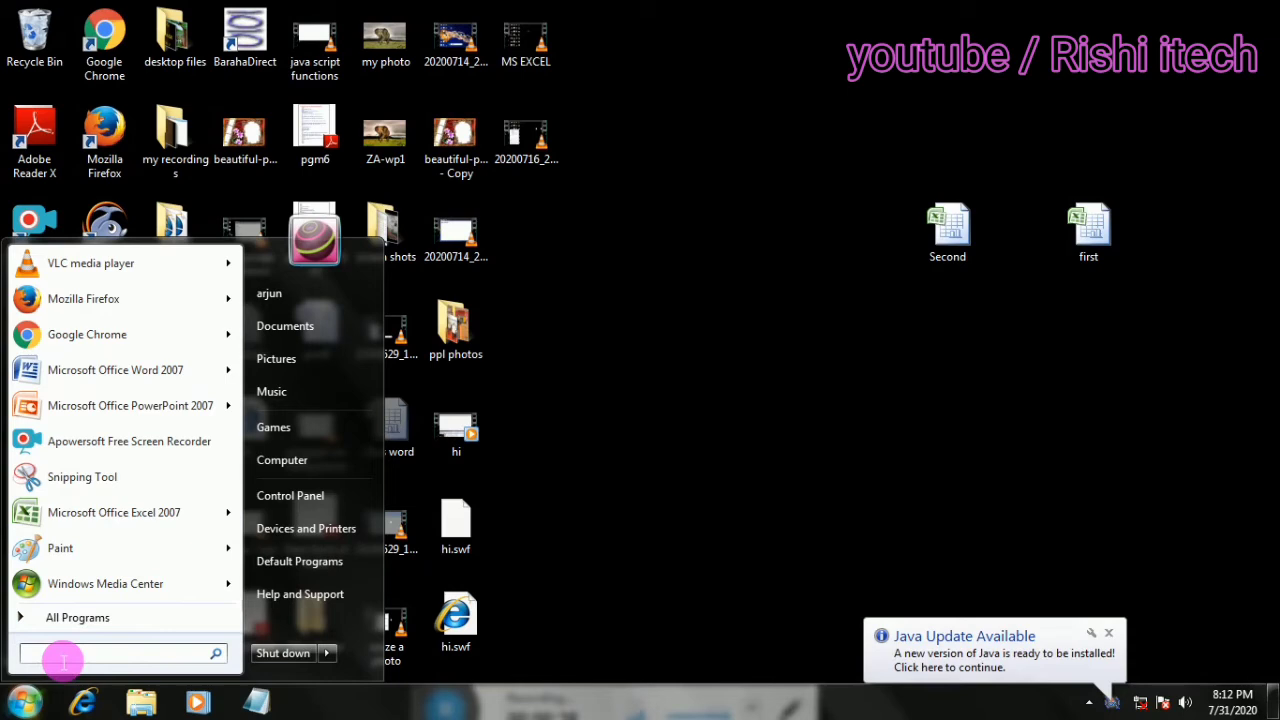
text(excel)
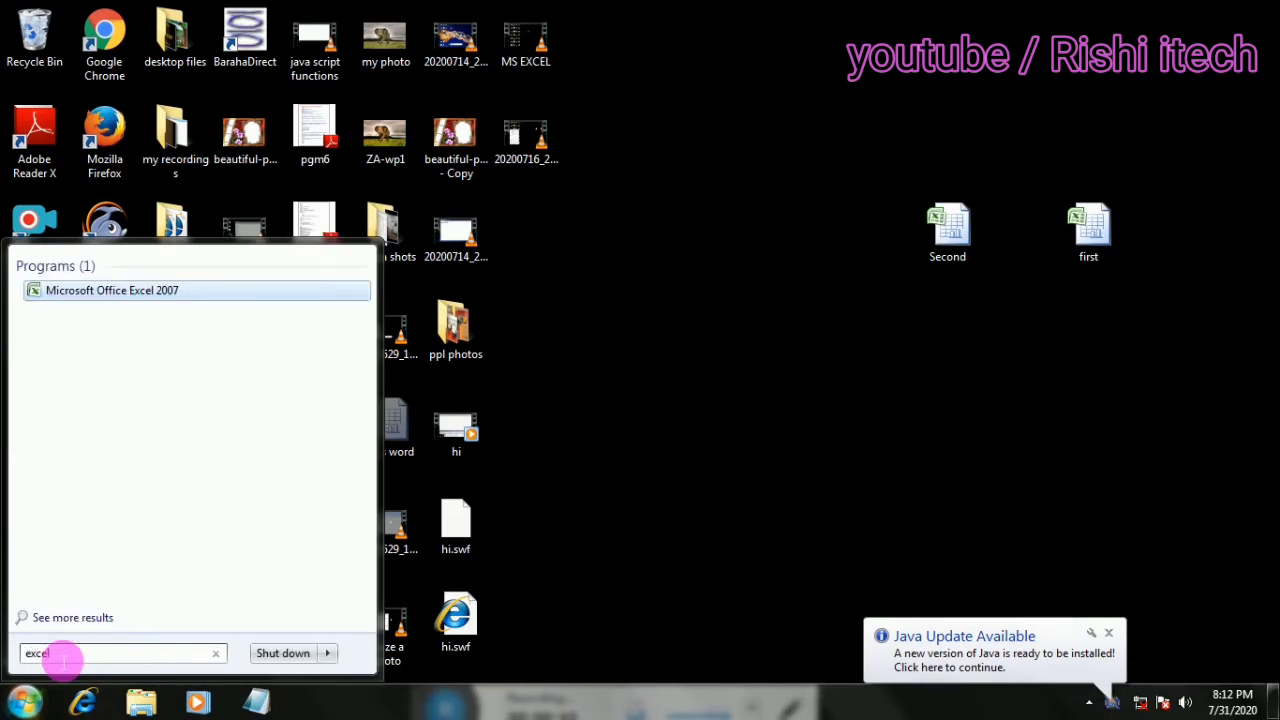
key(Escape)
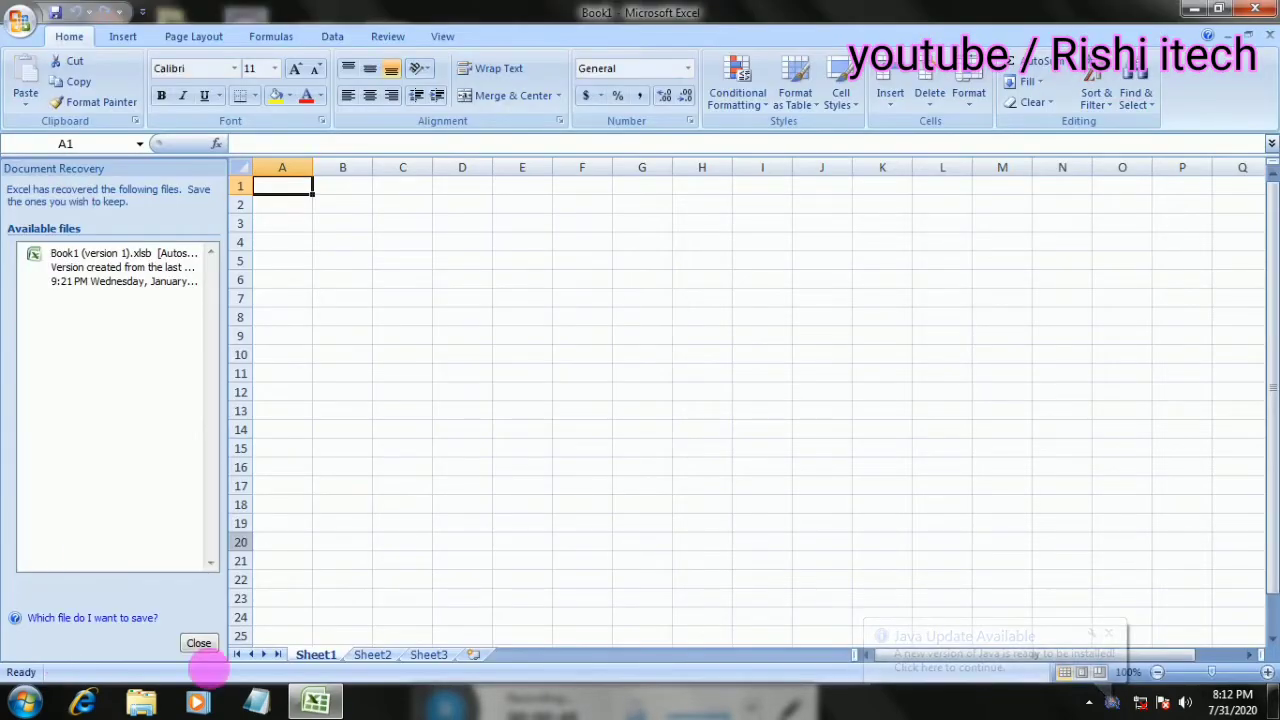
Close the Document Recovery list, choosing to keep the recovered files for viewing the next time Excel starts
click(199, 645)
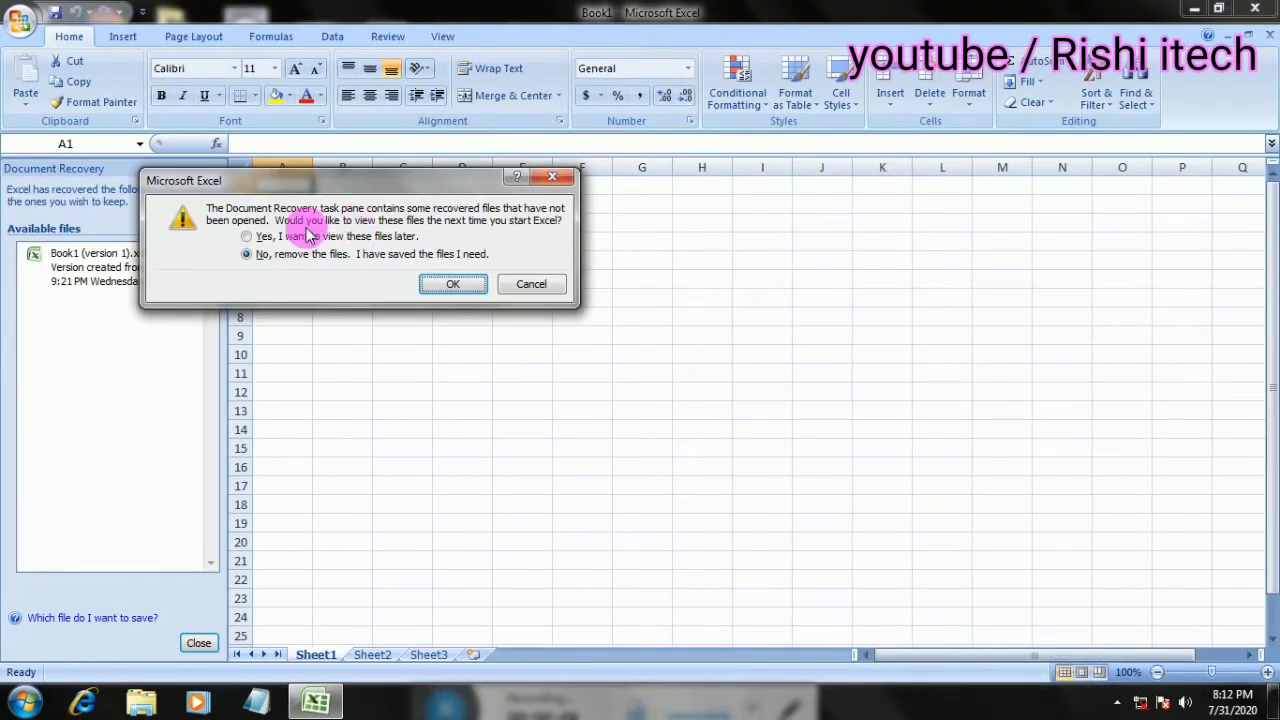
click(330, 237)
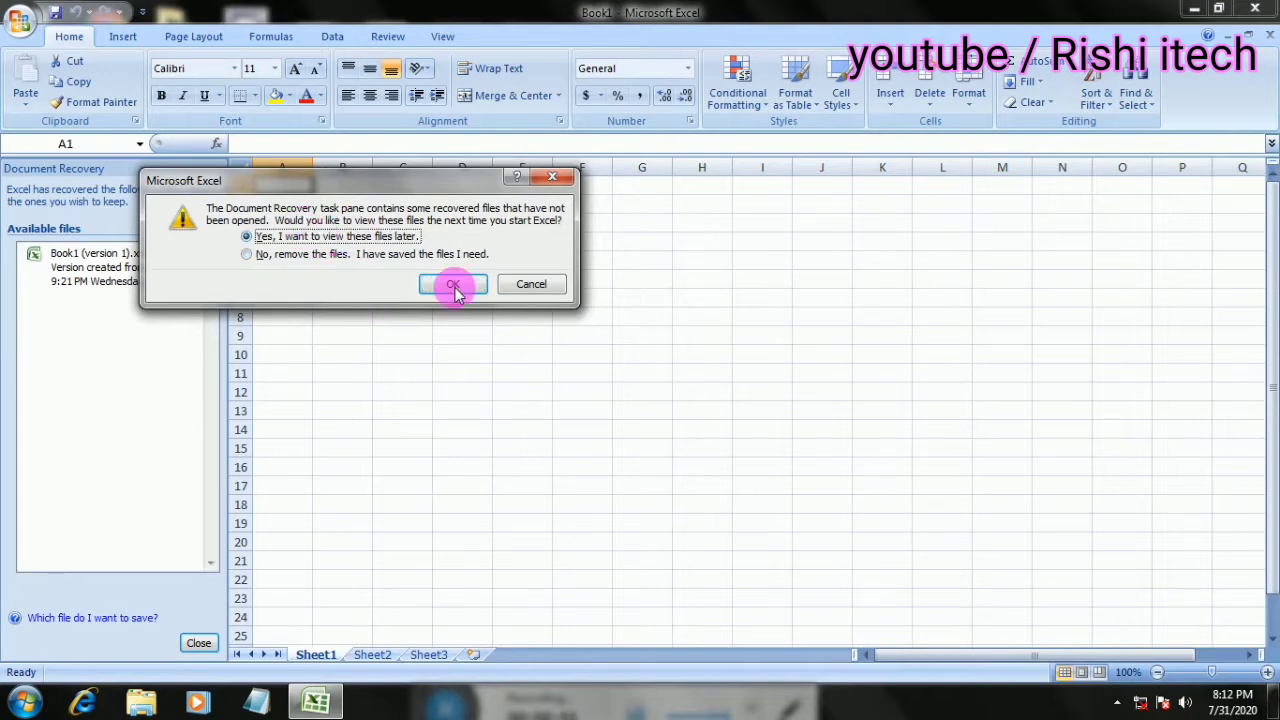
click(455, 285)
click(455, 285)
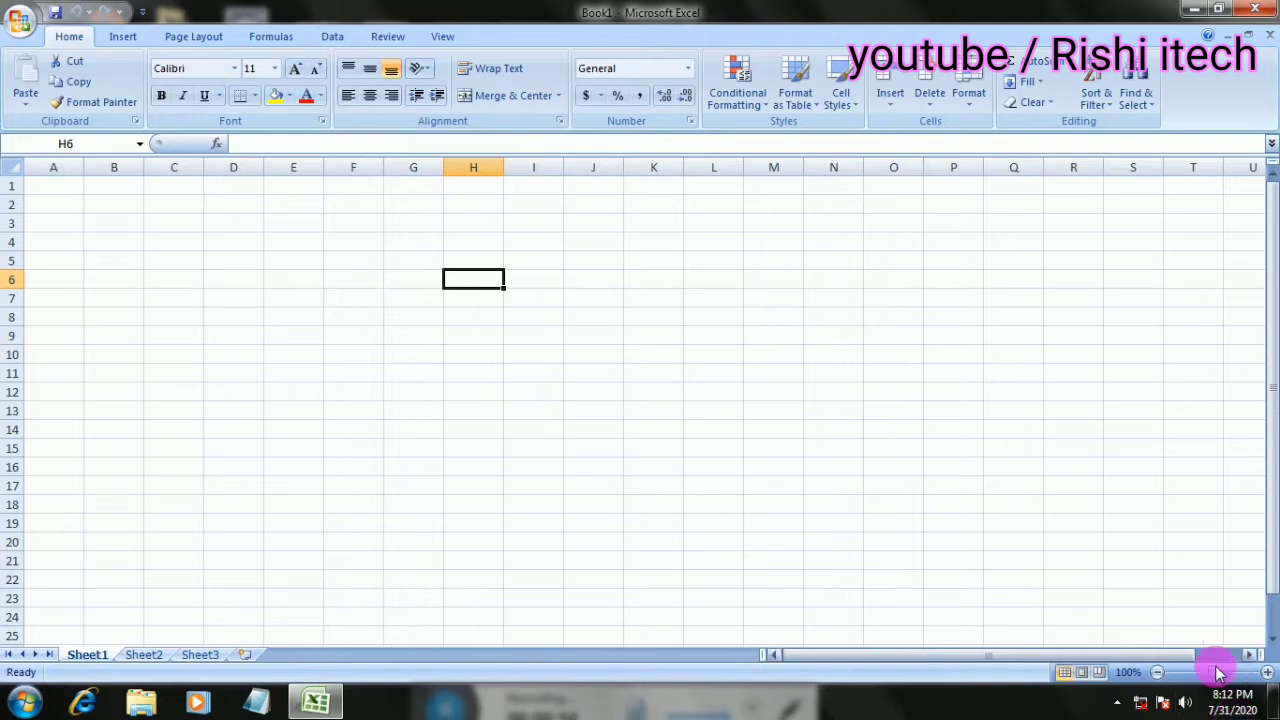
Enter the number 89 in cell B2
drag(1215, 675, 1232, 675)
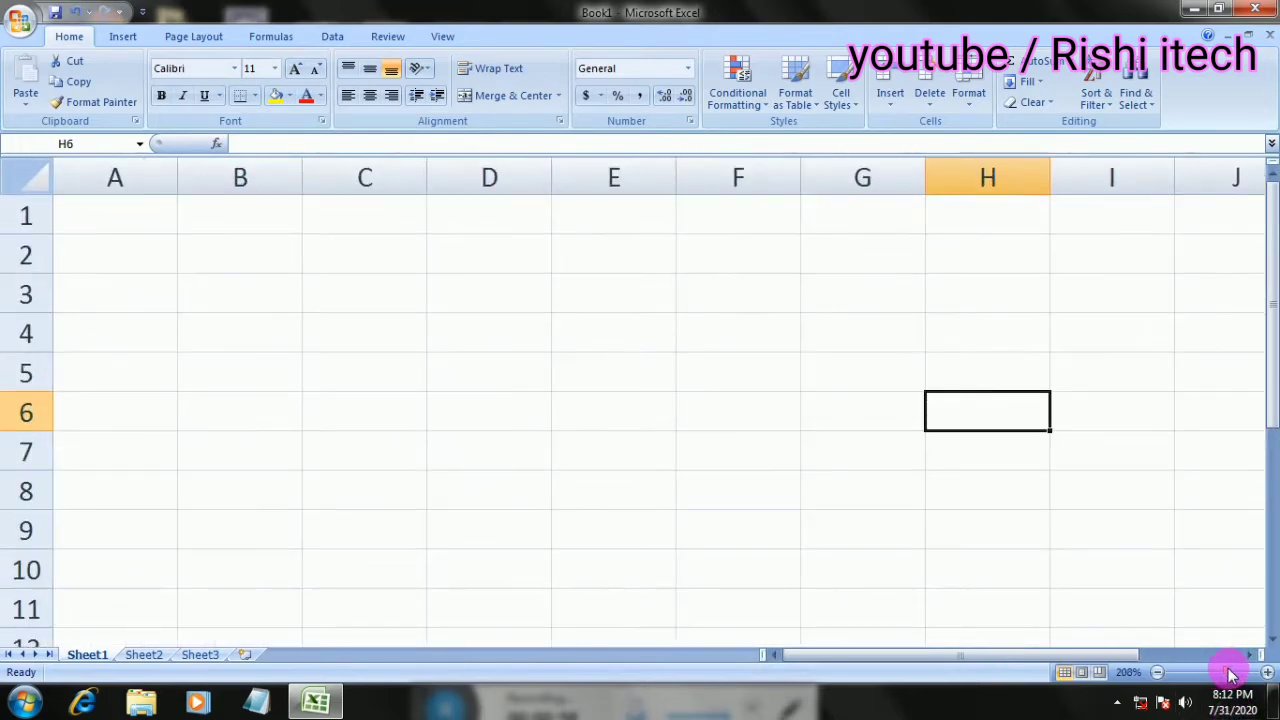
click(258, 245)
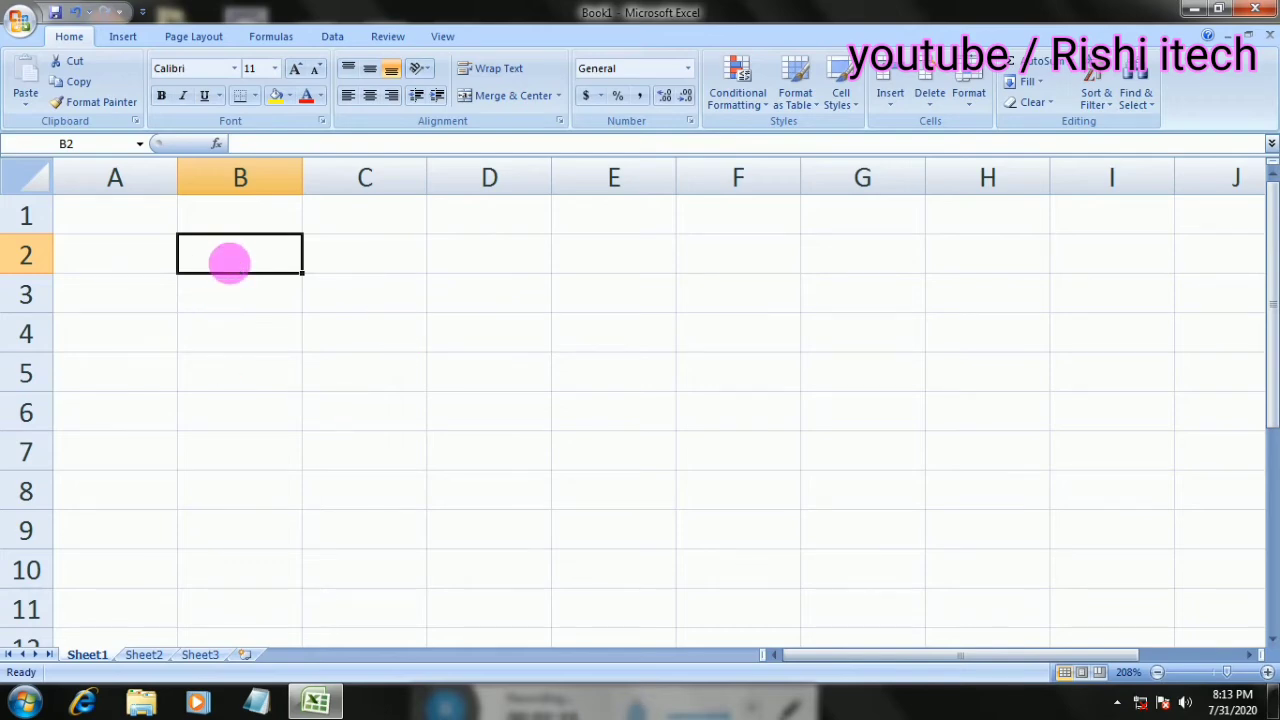
text(89)
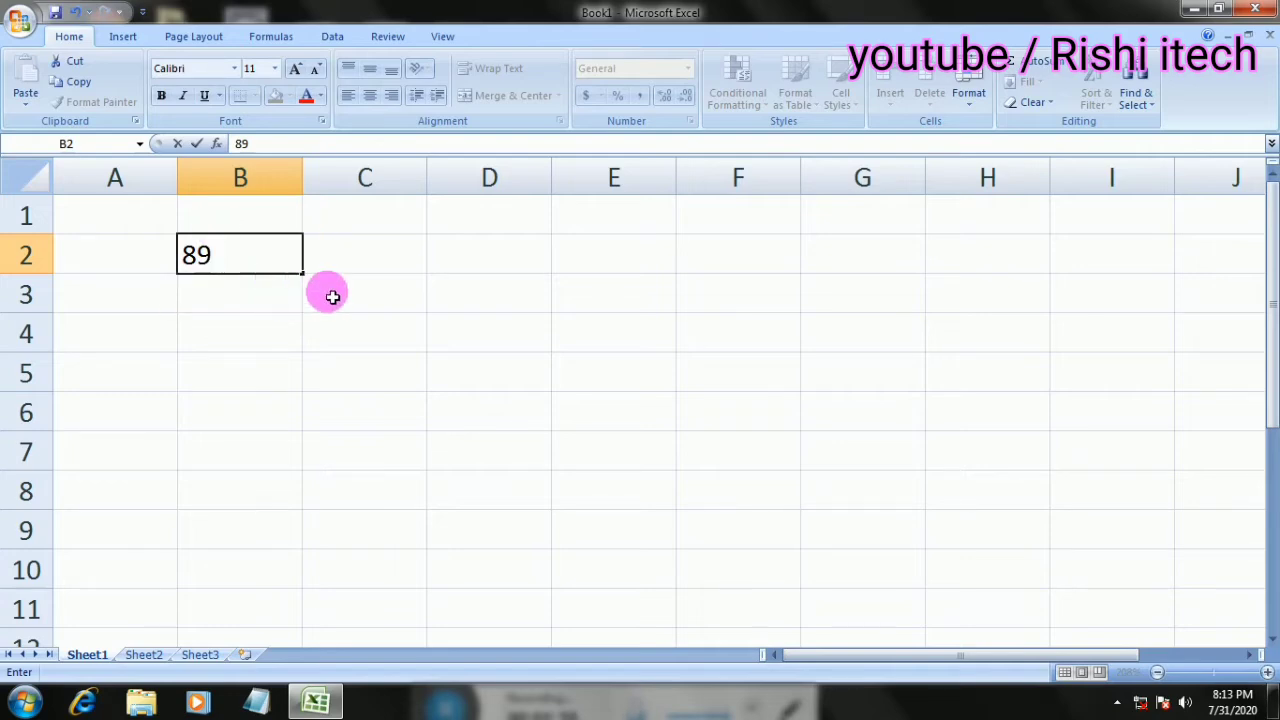
key(Return)
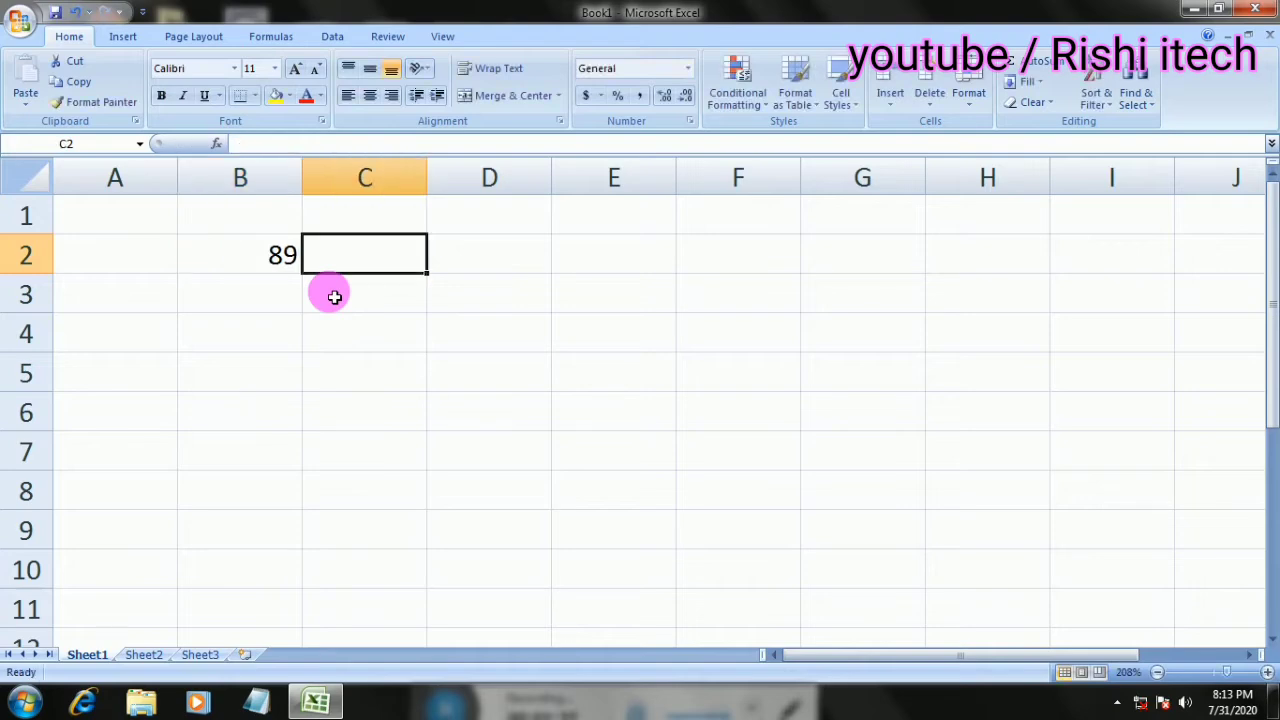
key(Return)
key(Return)
key(Return)
key(Down)
key(Down)
key(Left)
key(Left)
key(Left)
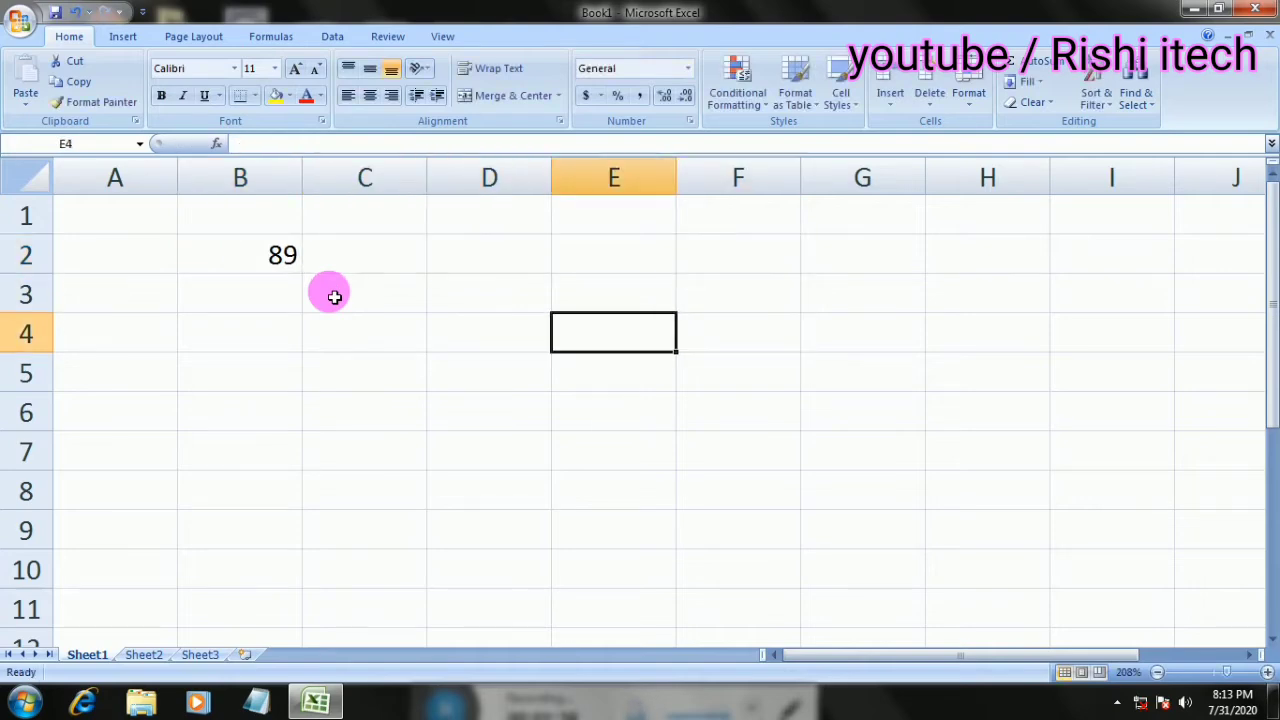
key(Up)
key(Right)
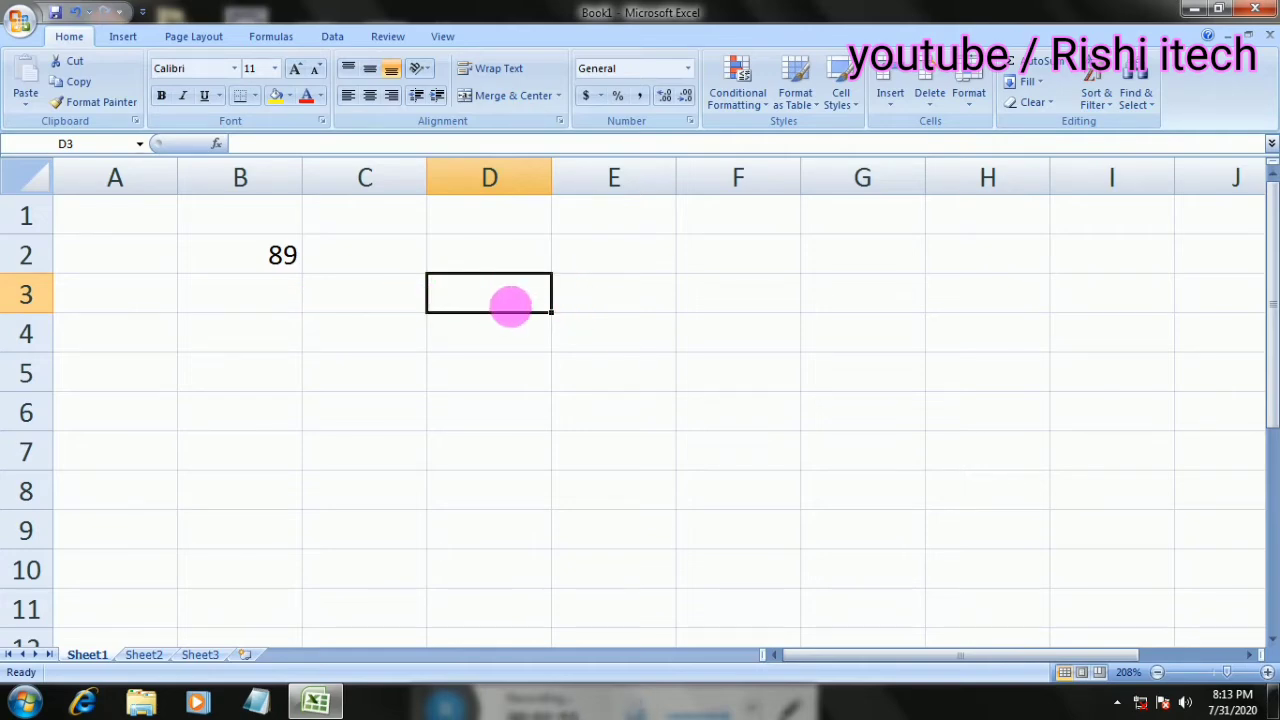
click(274, 260)
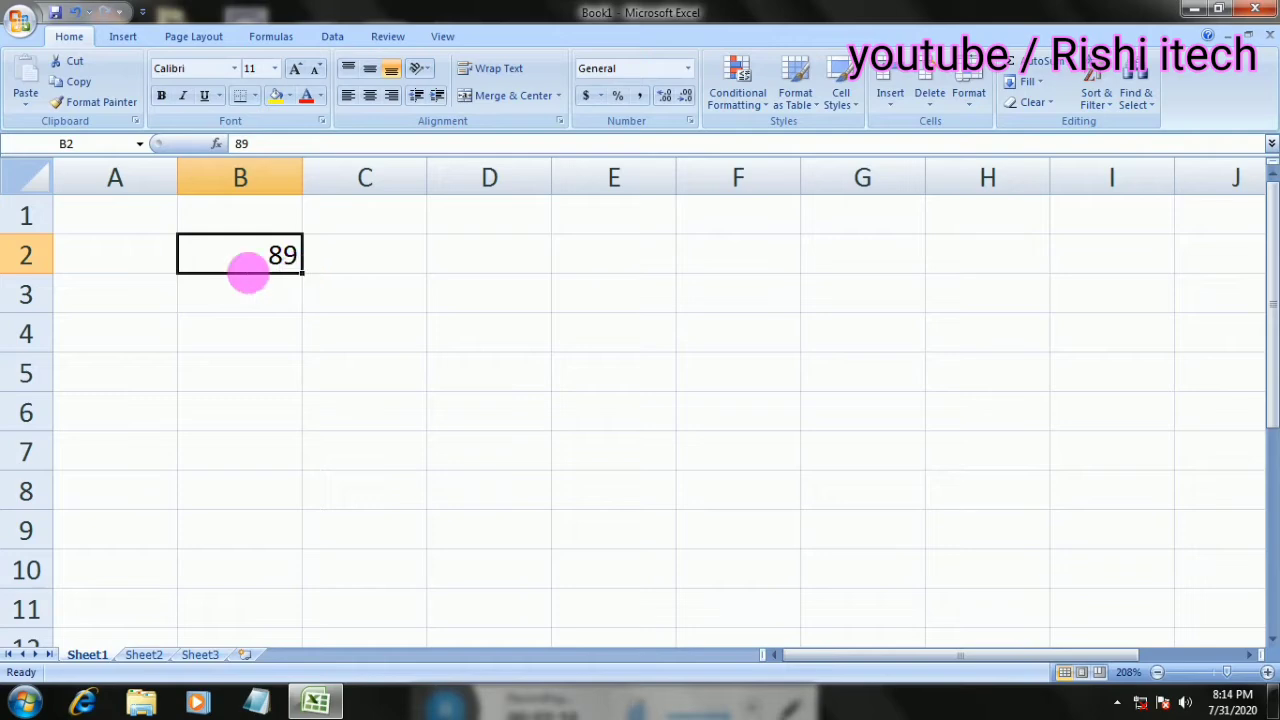
double_click(272, 254)
click(265, 320)
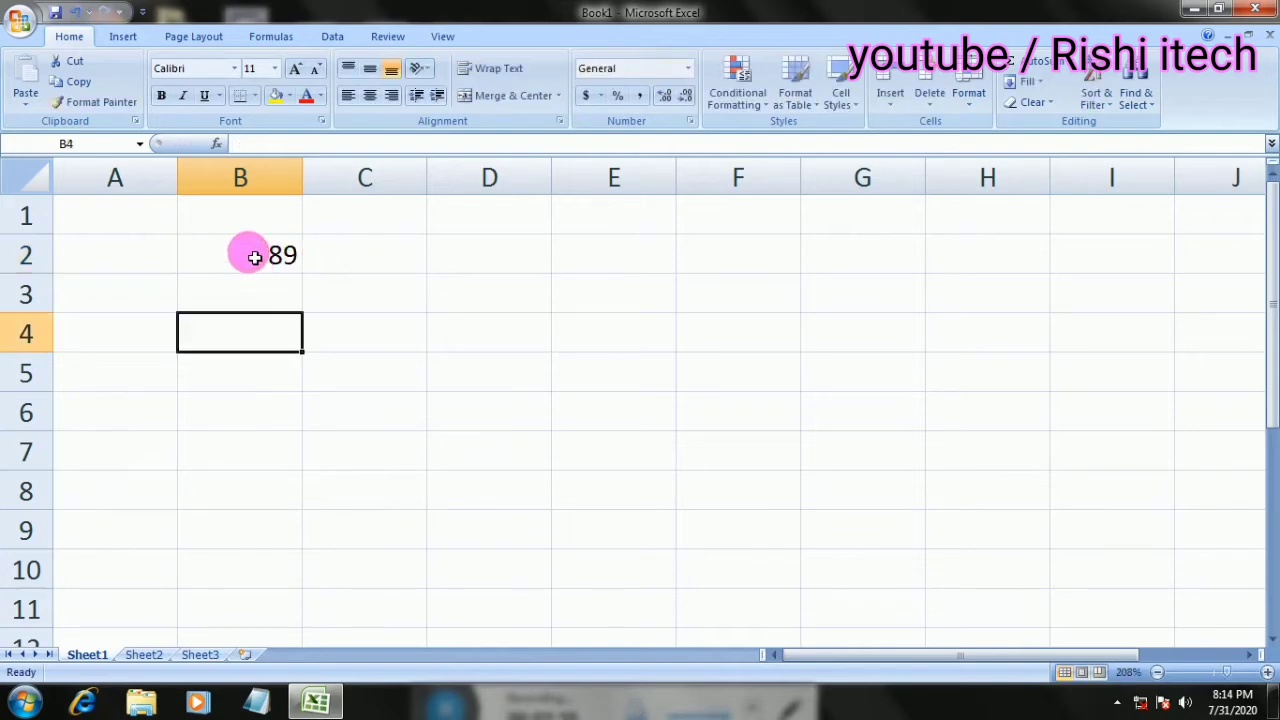
Move the value 89 from cell B2 to cell D1
click(251, 254)
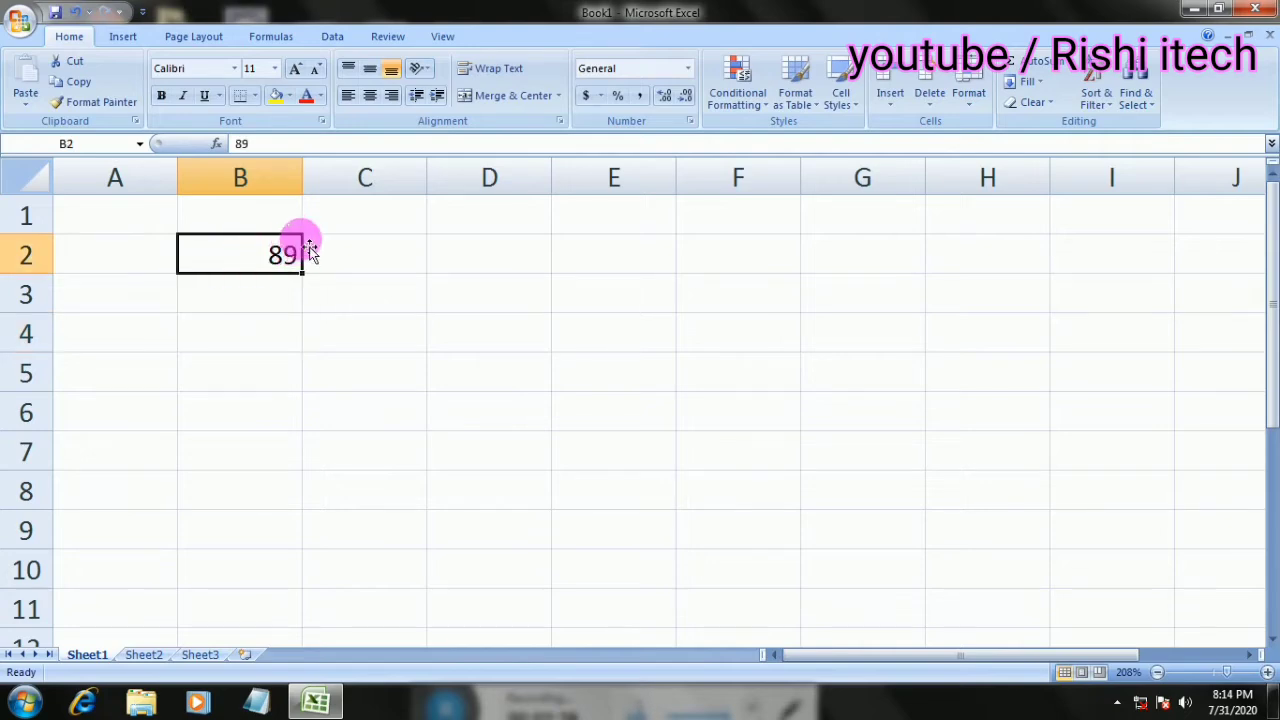
drag(306, 243, 545, 205)
drag(545, 210, 614, 326)
drag(537, 263, 529, 211)
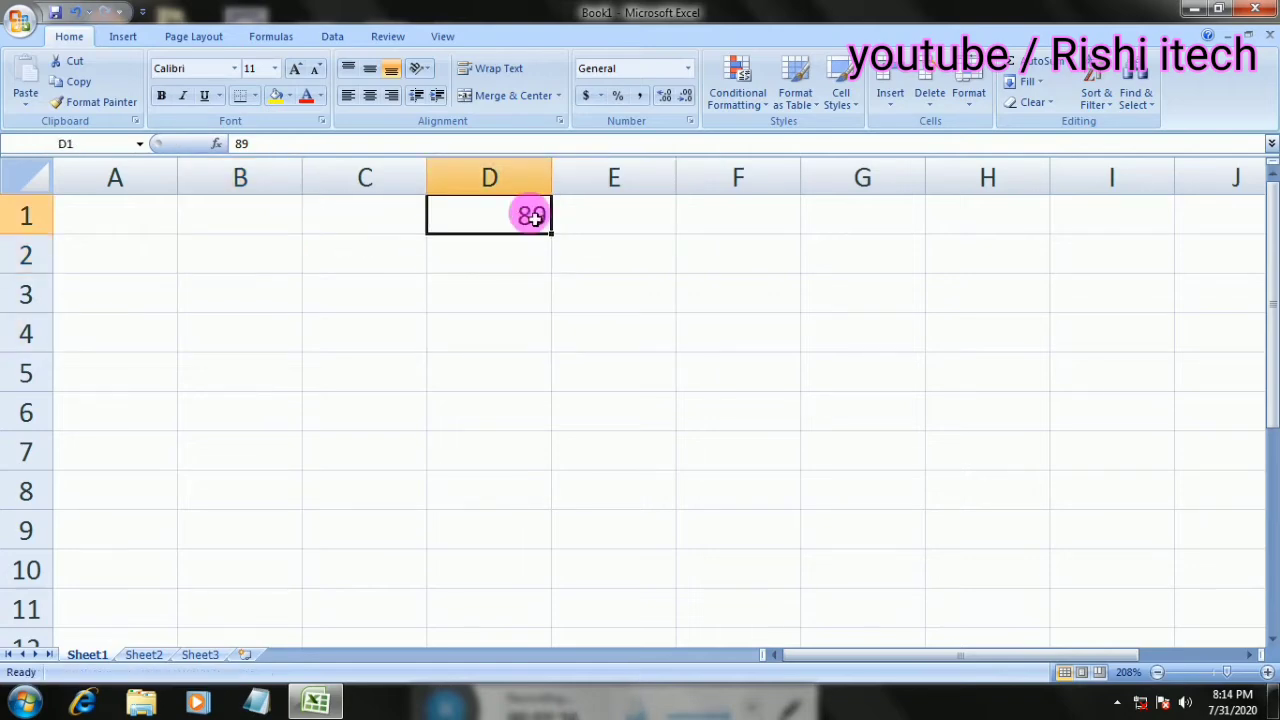
Move the value 89 from cell D1 to cell C4
click(589, 260)
click(528, 210)
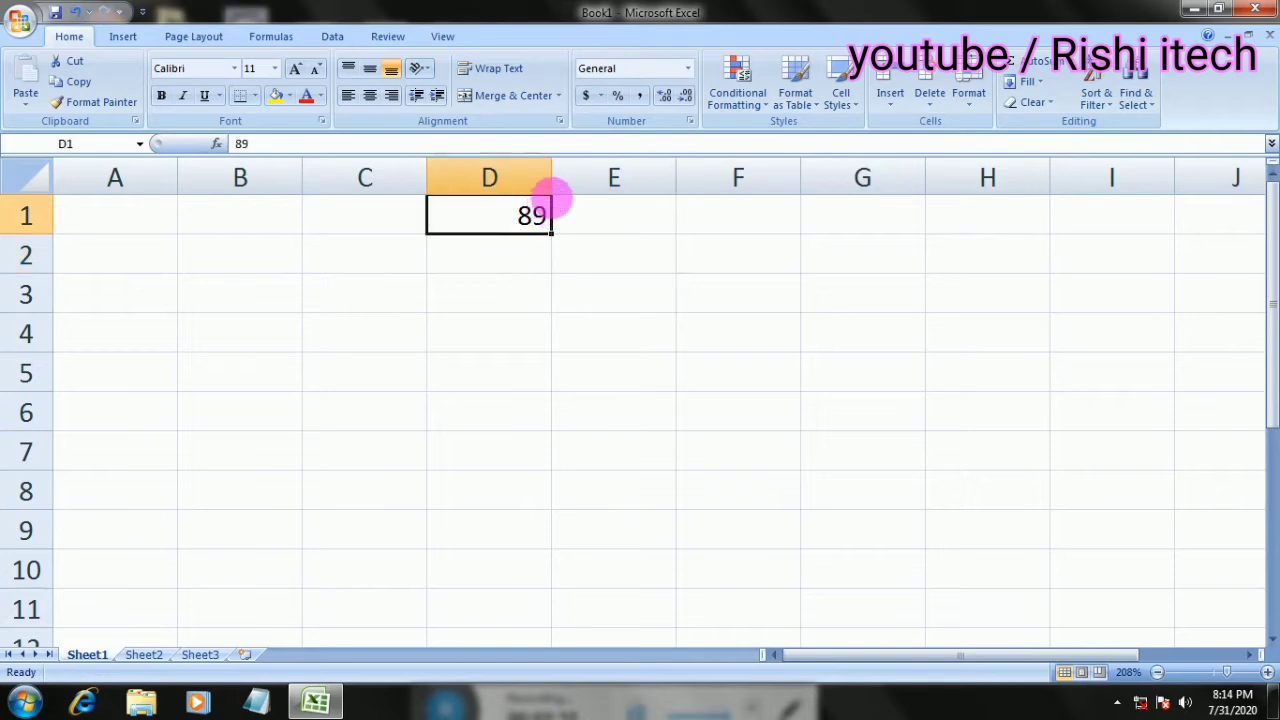
drag(559, 207, 362, 325)
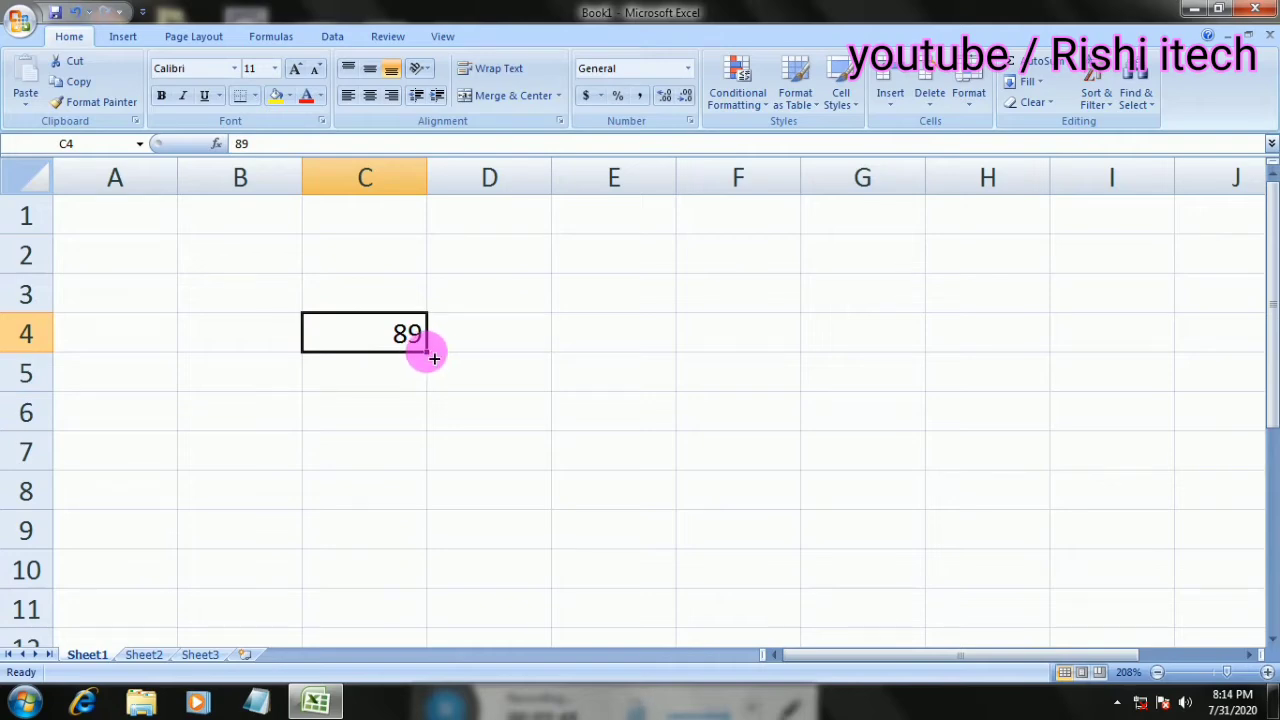
Fill the value of cell C4 down through C6 and undo the fill
drag(434, 357, 443, 431)
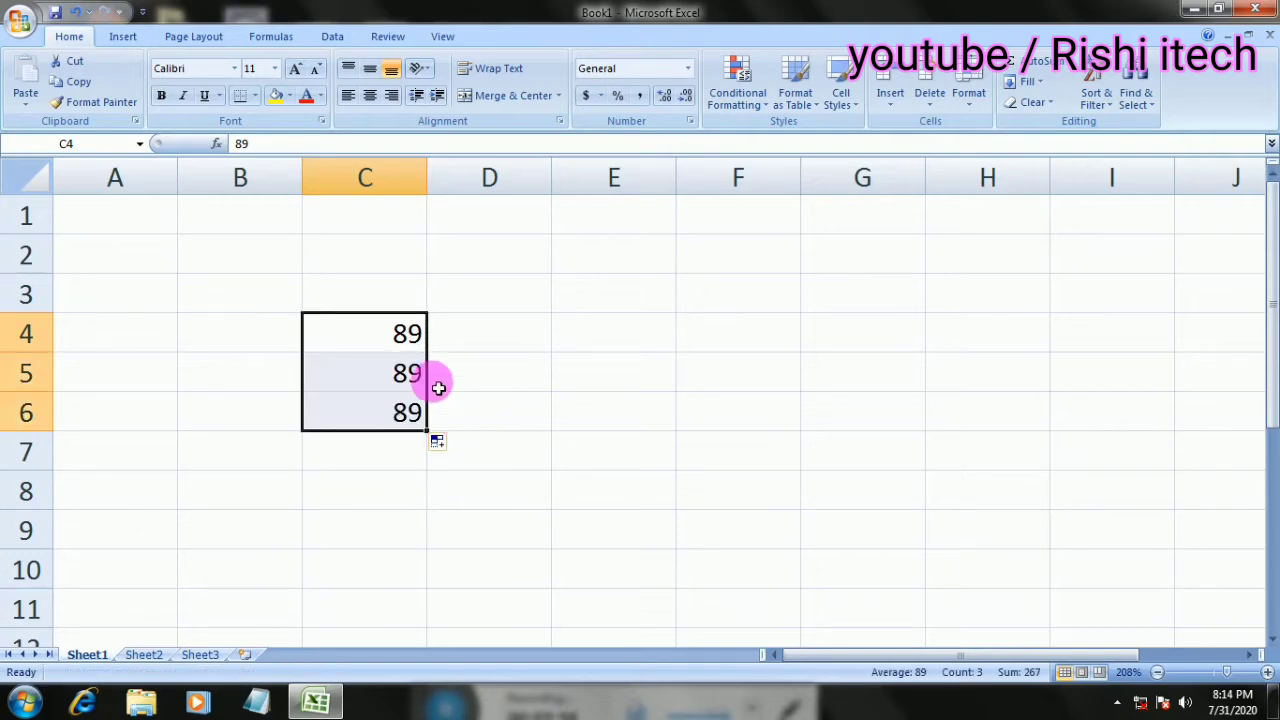
key(ctrl+z)
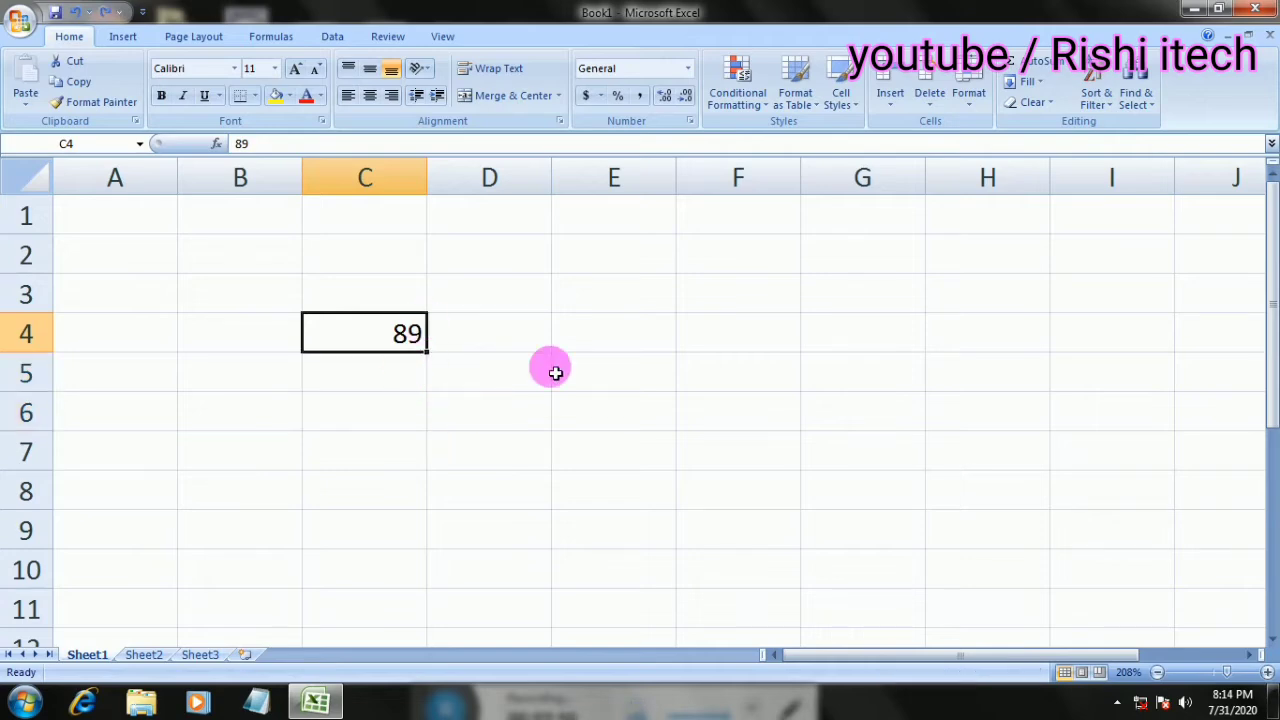
Enter the number 78 in cell E3
click(604, 289)
text(78)
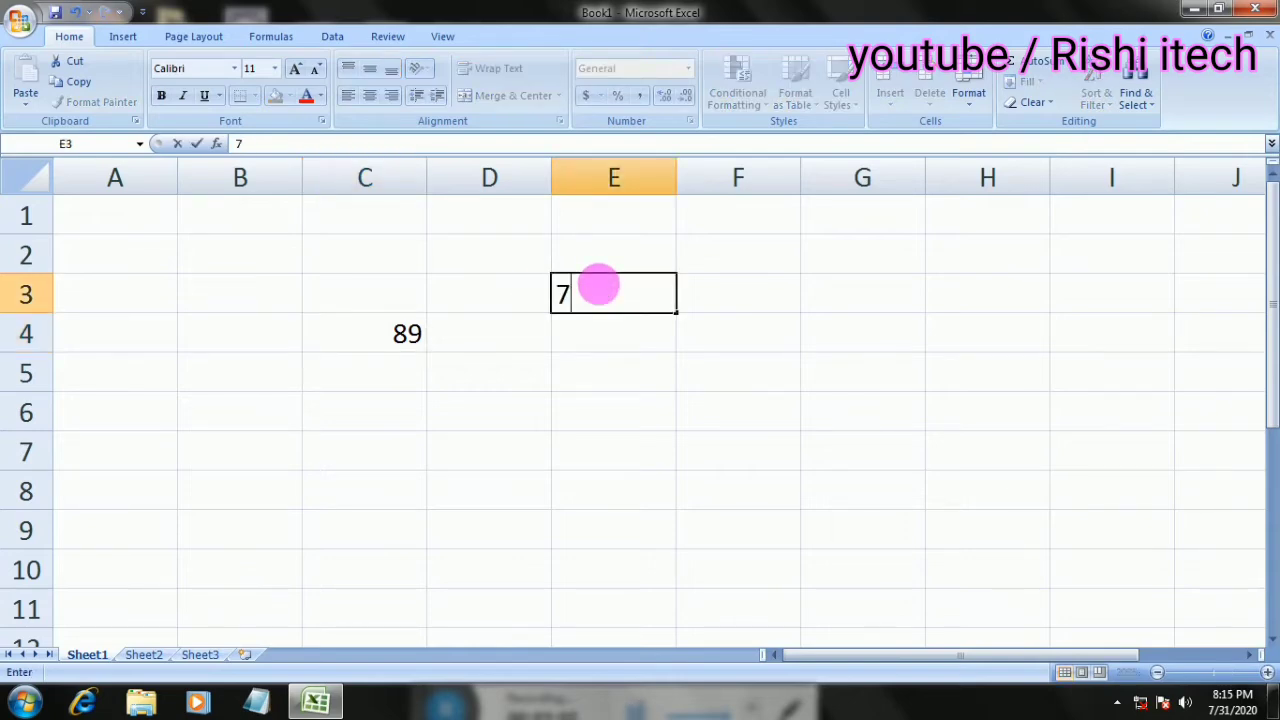
key(Return)
Enter the number 27 in cell C5, directly below the 89
key(Left)
key(Left)
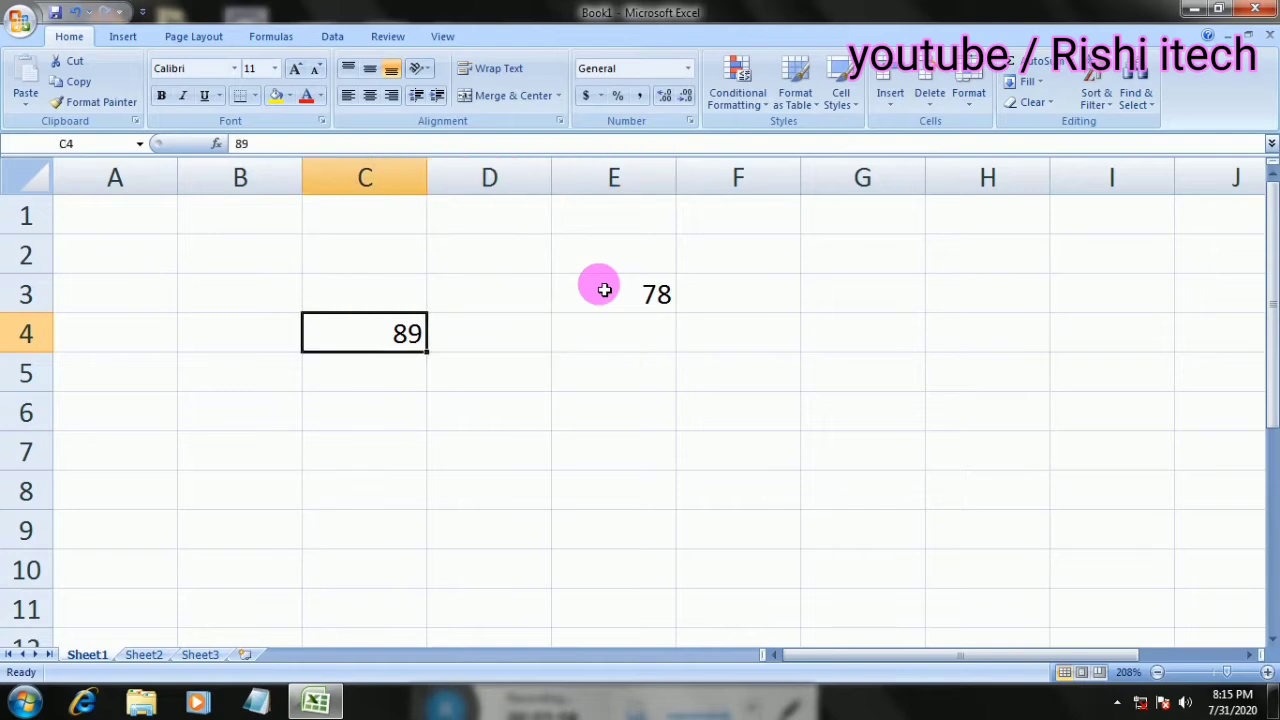
key(Down)
key(Left)
key(Right)
text(27)
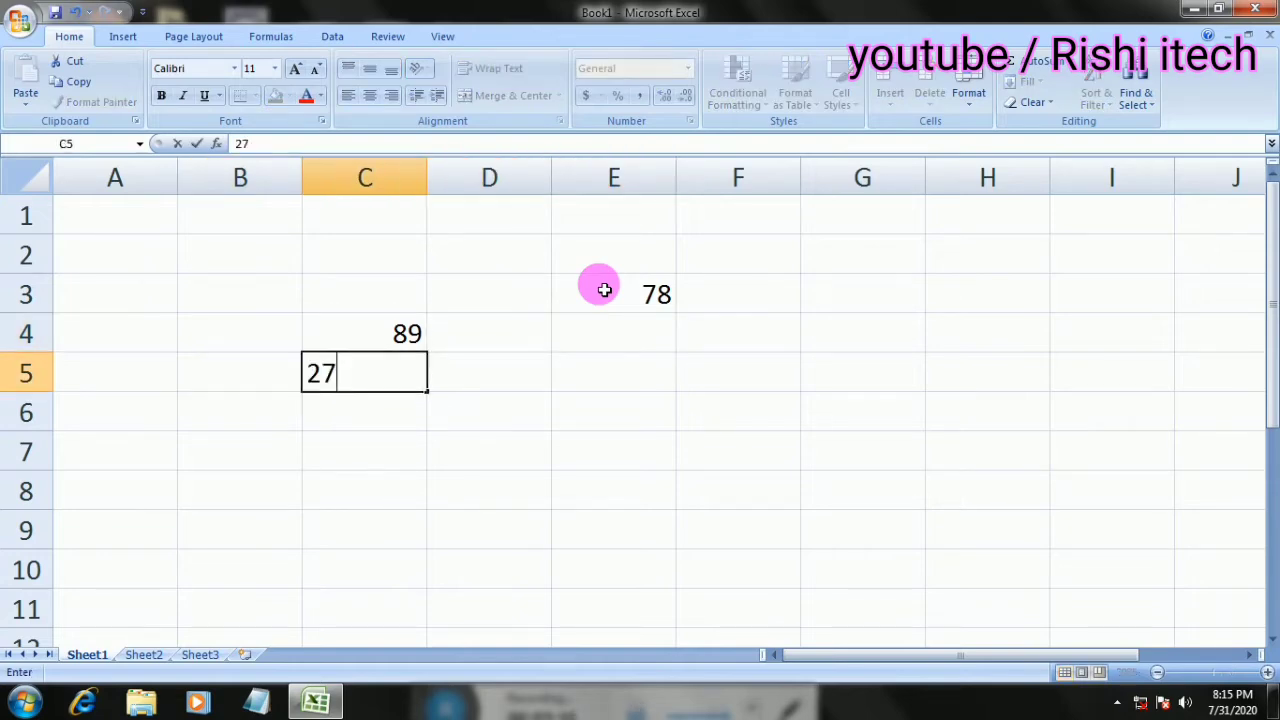
key(Return)
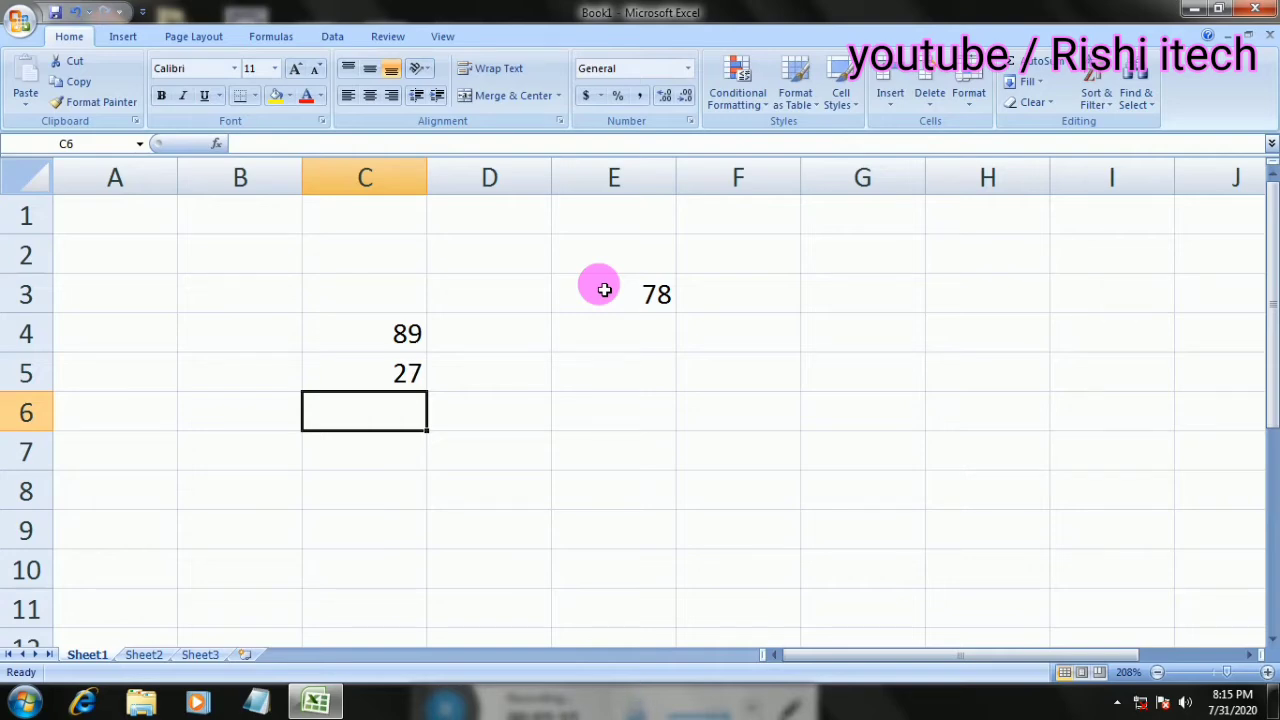
Add the three numbers in cell E6 with the formula =78+89+27 and reselect the cell to view its formula
click(585, 428)
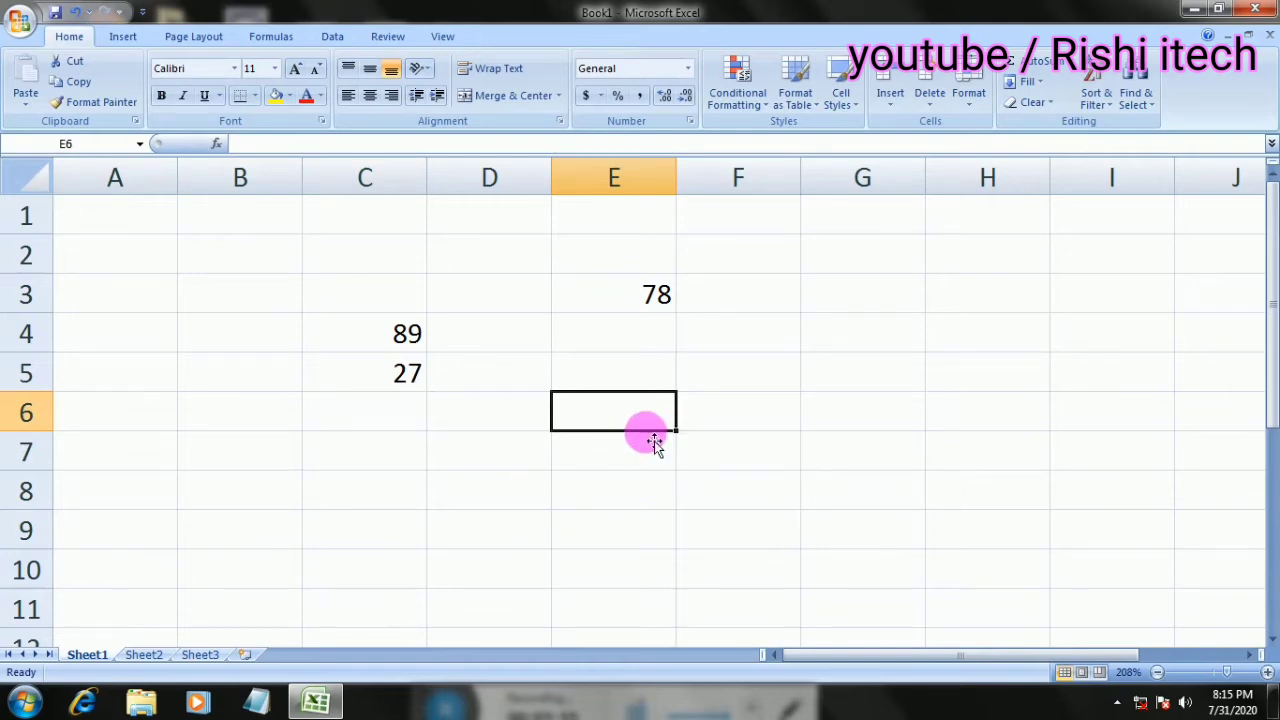
text(=)
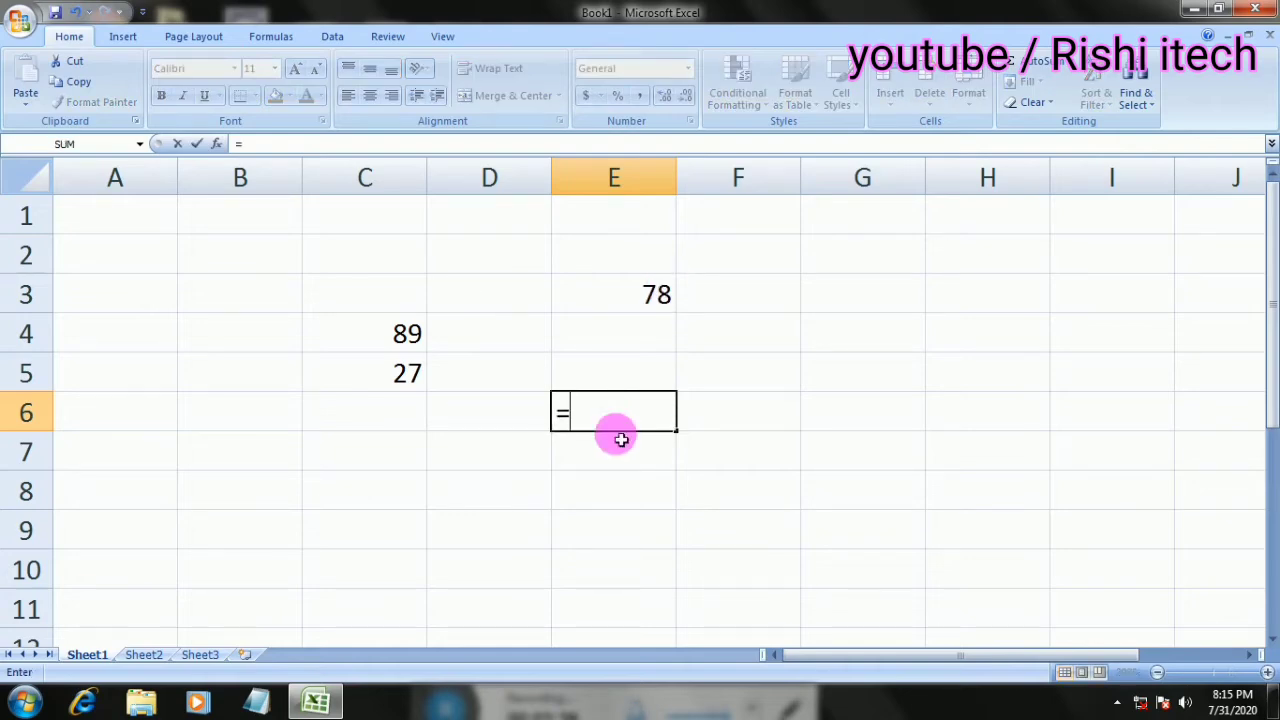
text(78+)
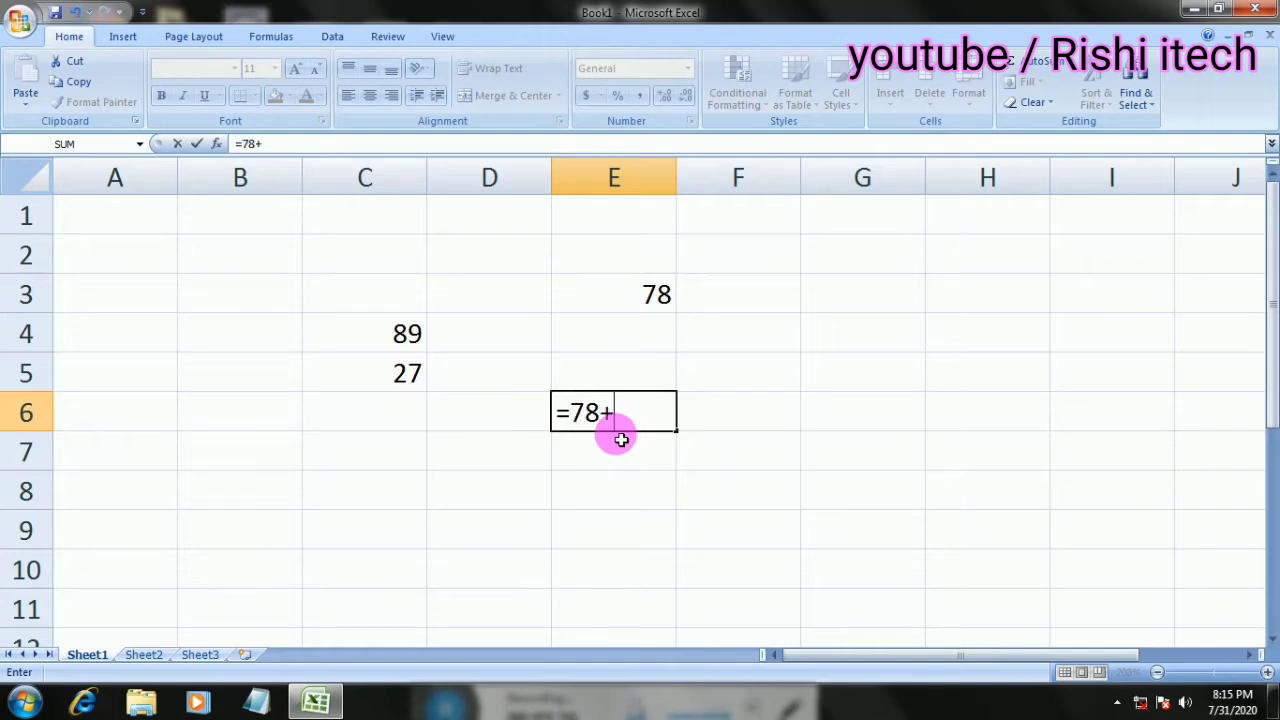
text(89+27)
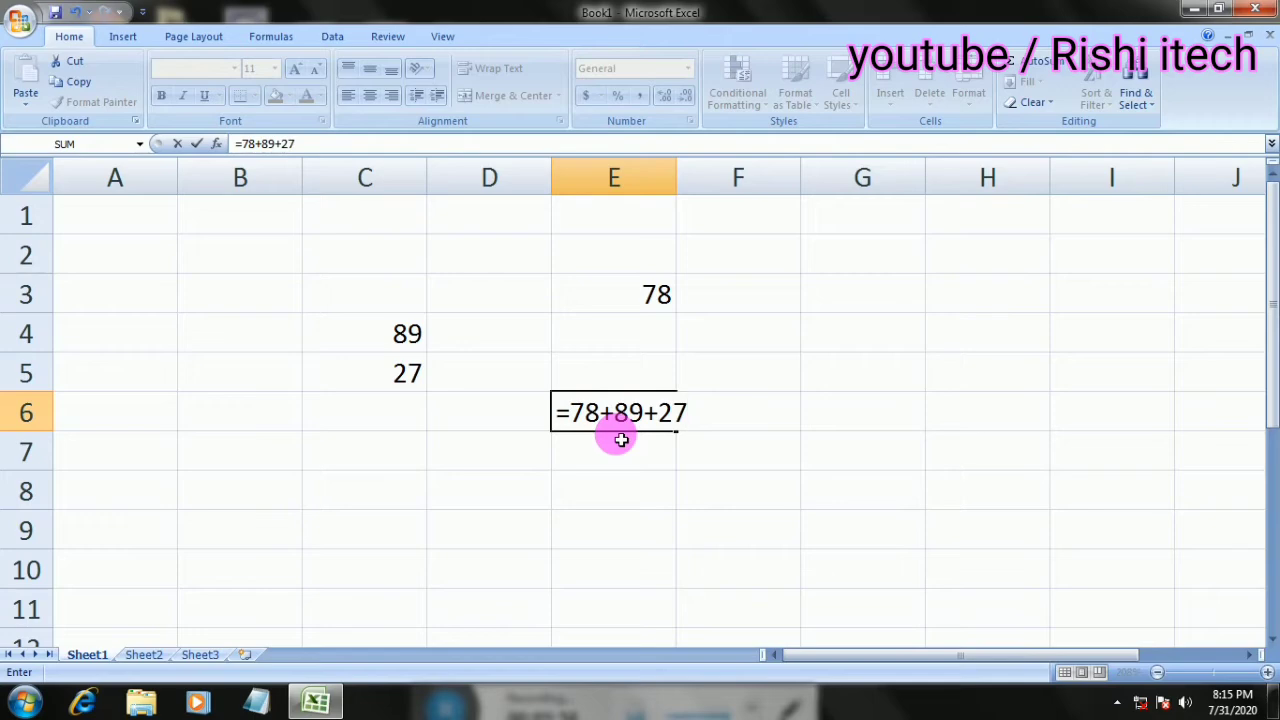
key(Return)
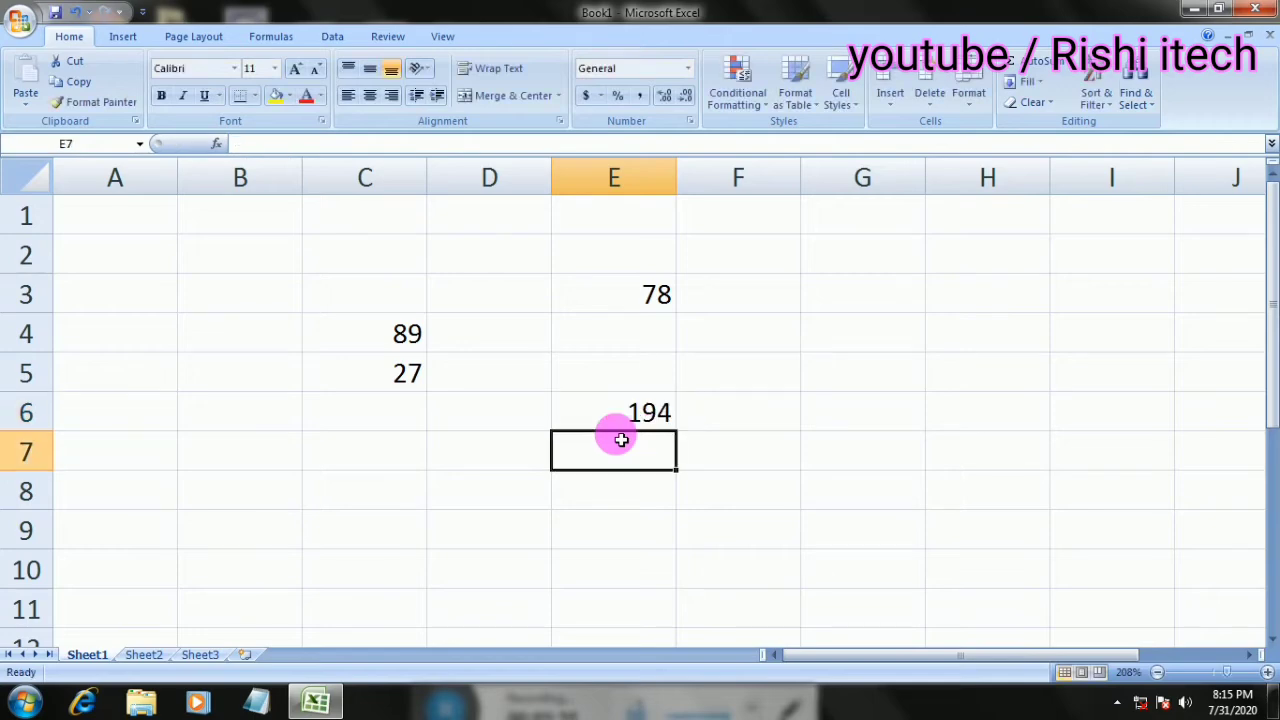
click(645, 415)
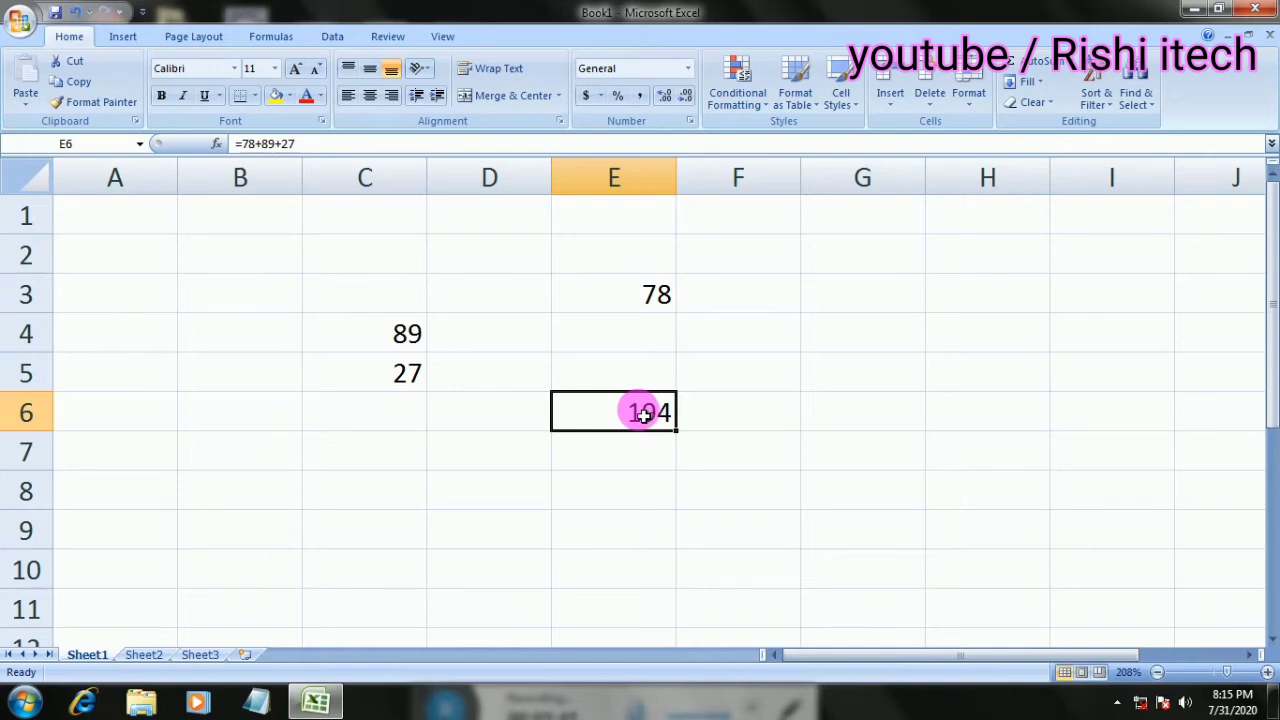
Change the value in cell E3 to 88 and check the formula in cell E6
click(644, 309)
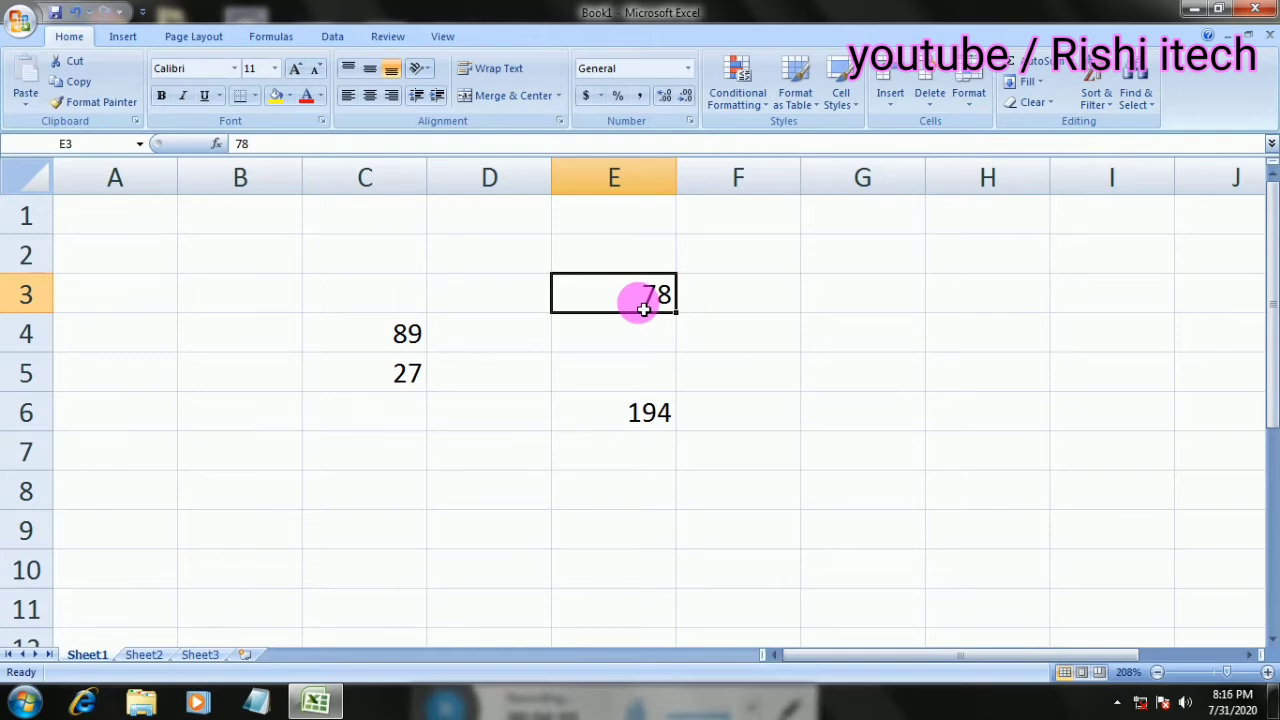
text(88)
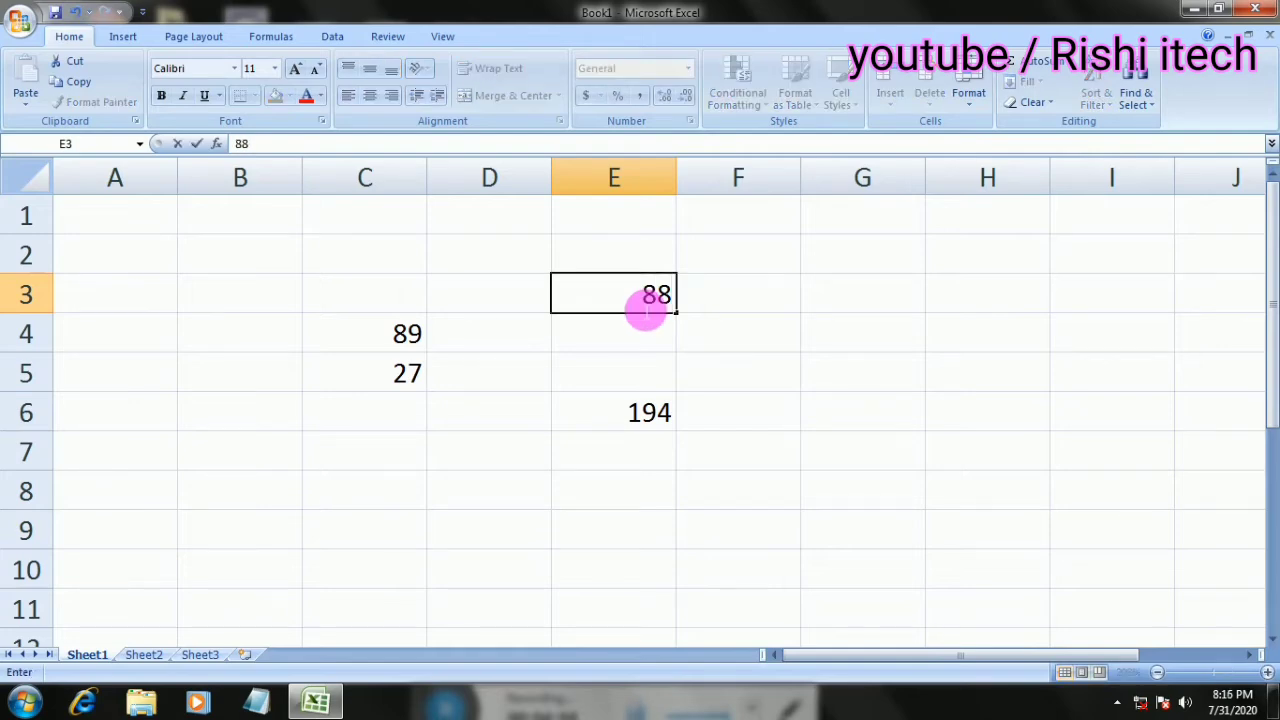
key(Return)
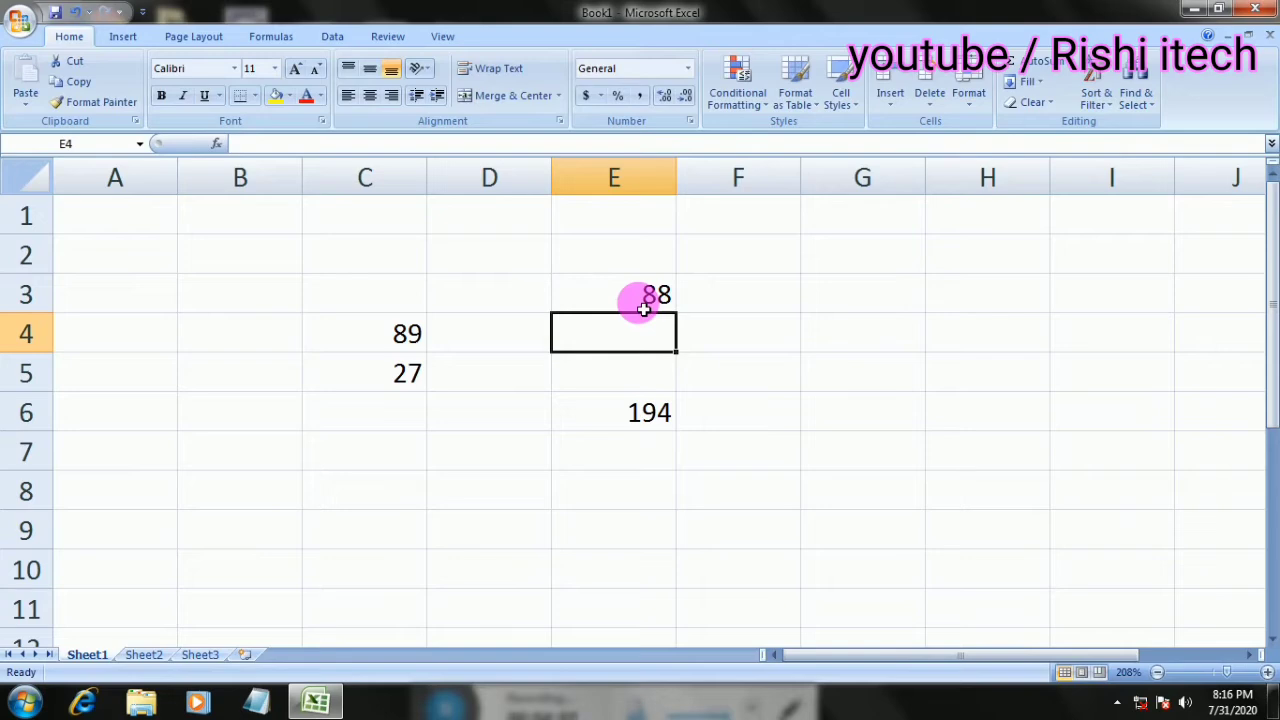
click(659, 420)
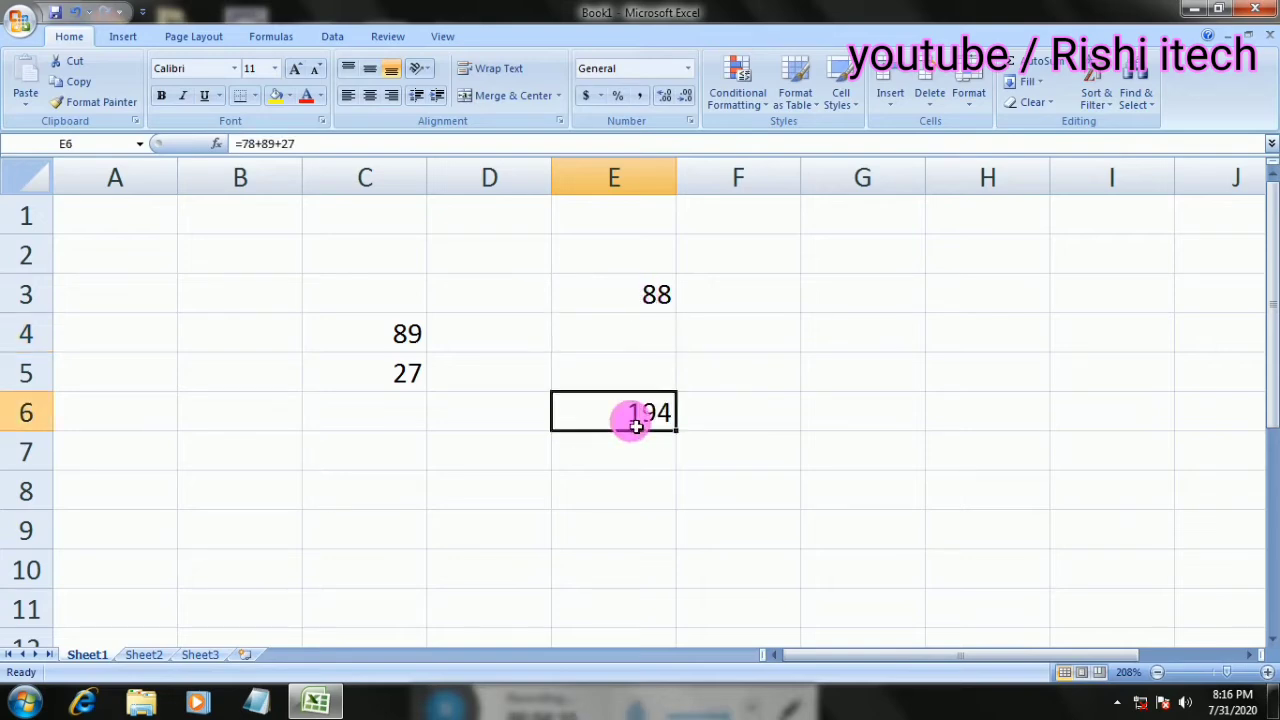
Replace the typed numbers in cell E6's formula with cell references so it reads =E3+C4+C5
double_click(636, 426)
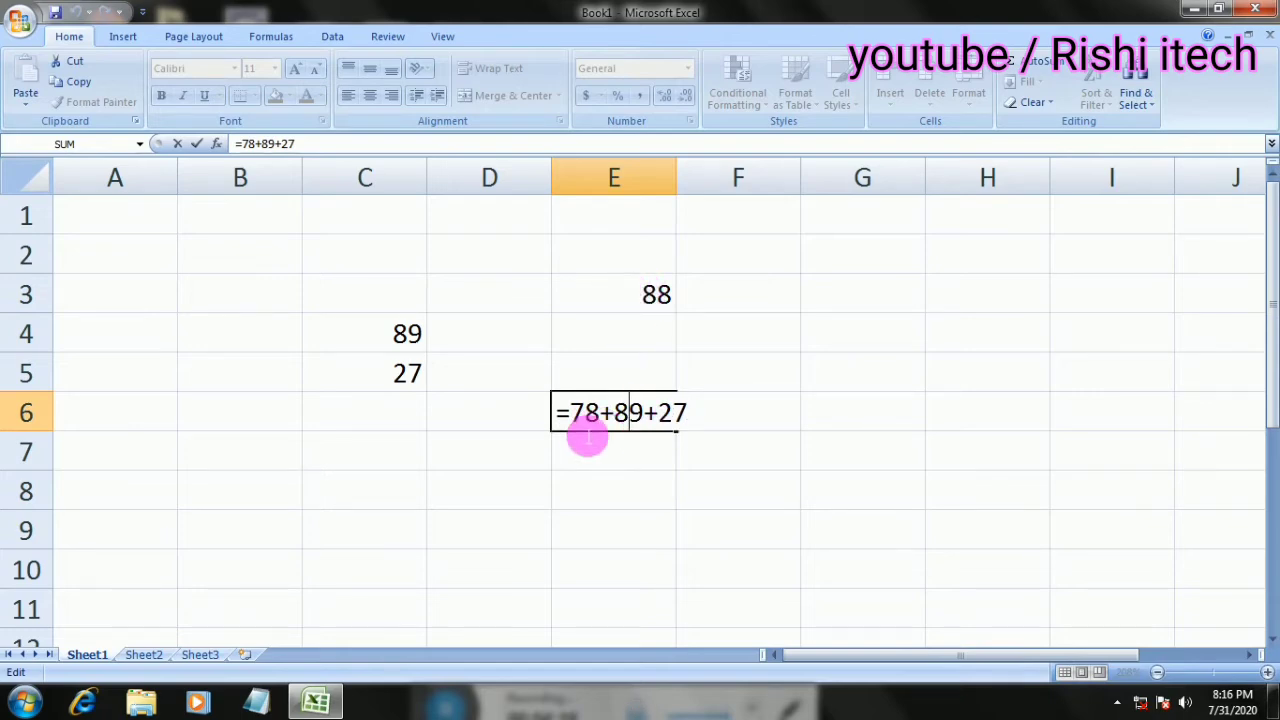
drag(700, 417, 586, 420)
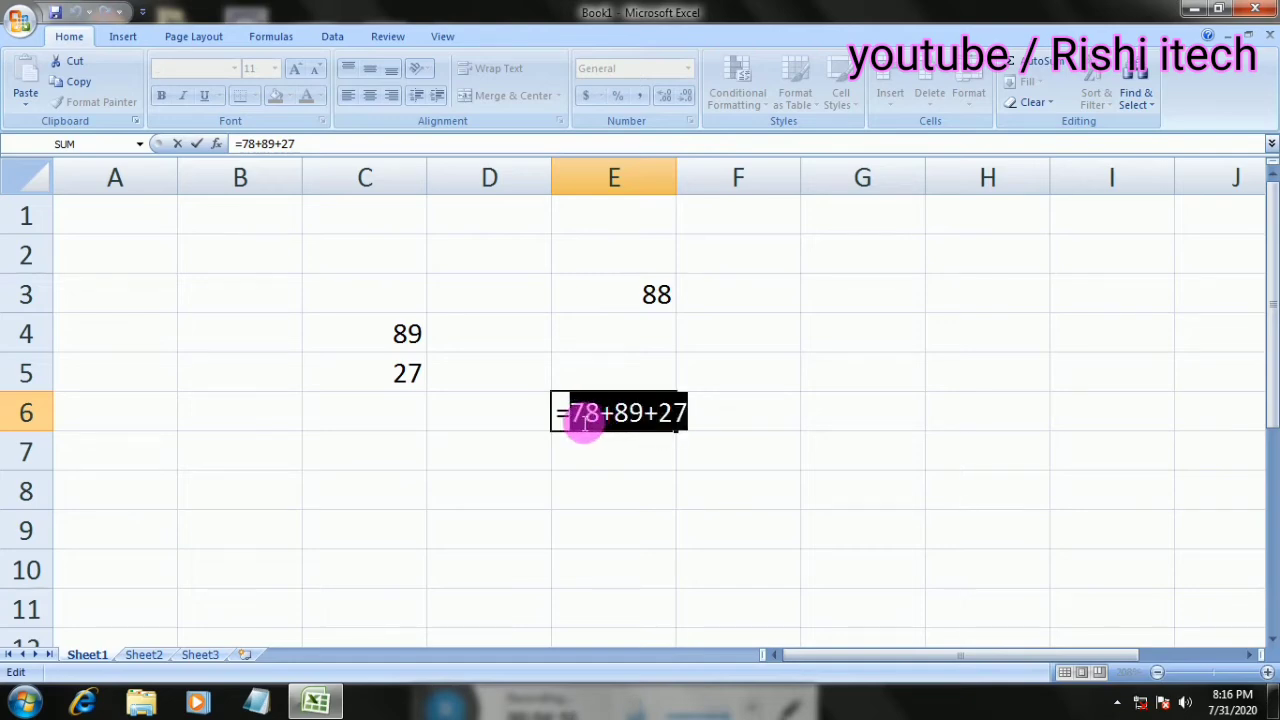
key(BackSpace)
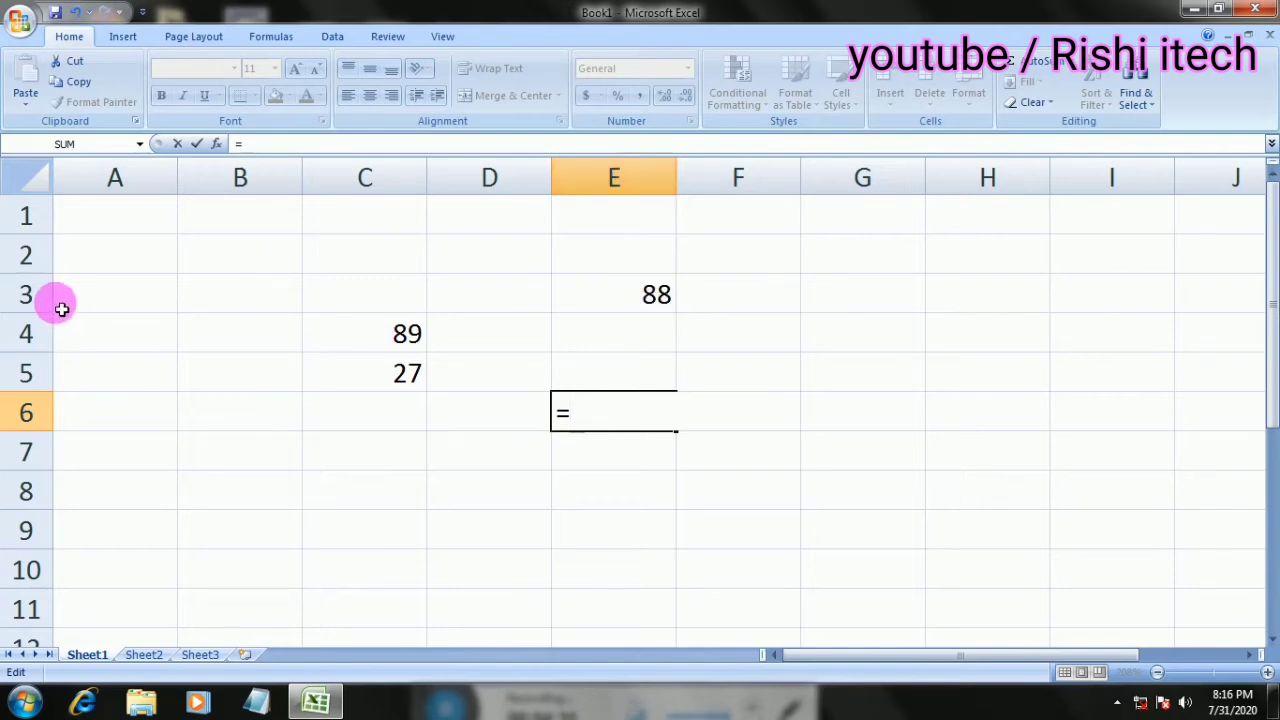
click(654, 296)
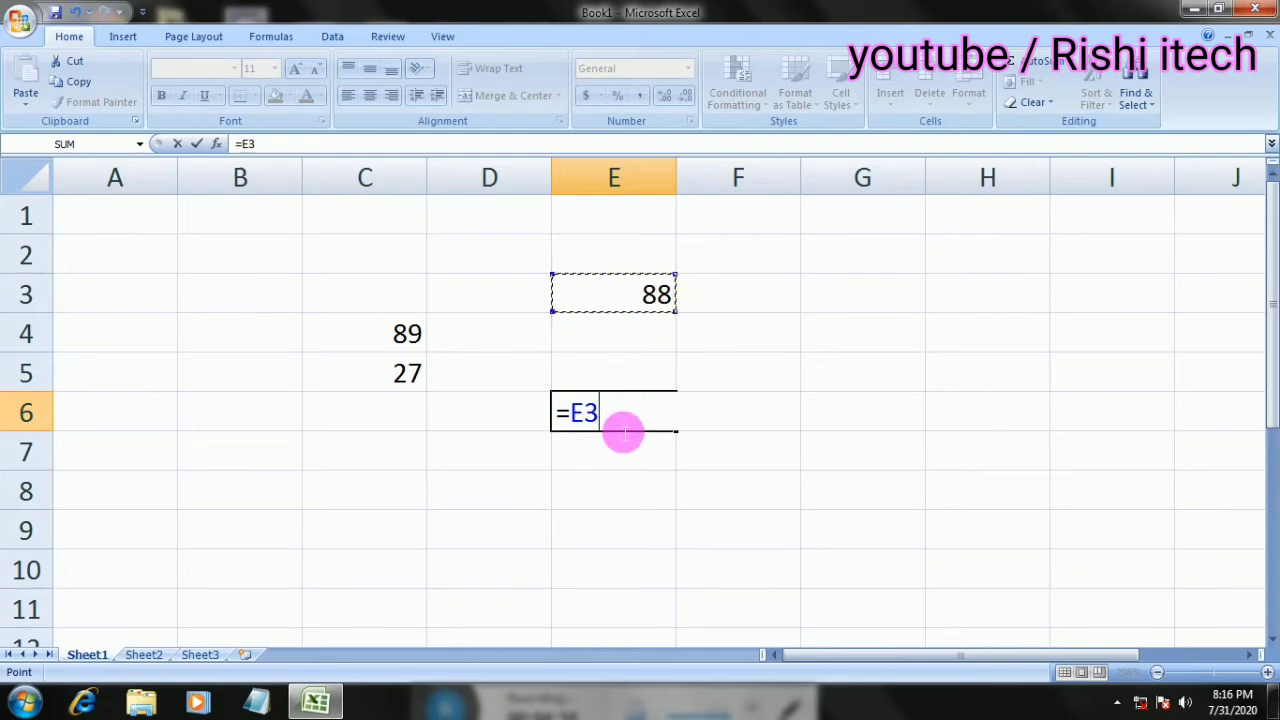
text(+)
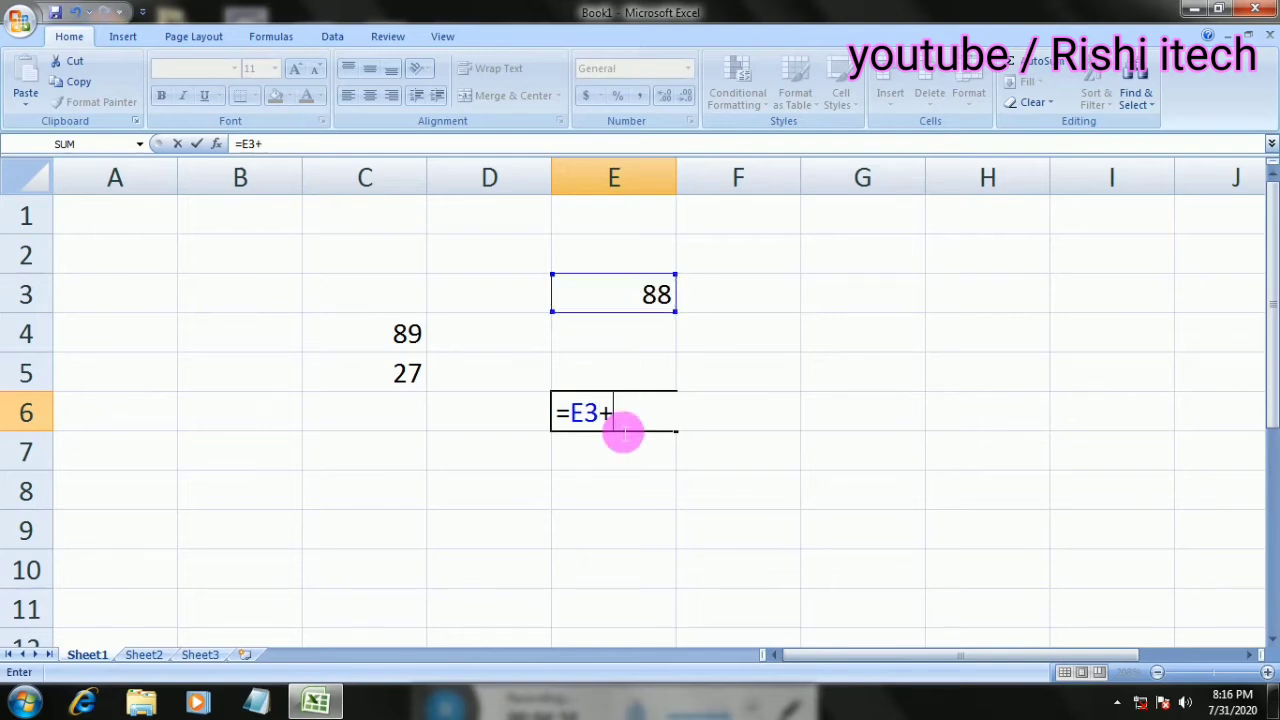
click(405, 333)
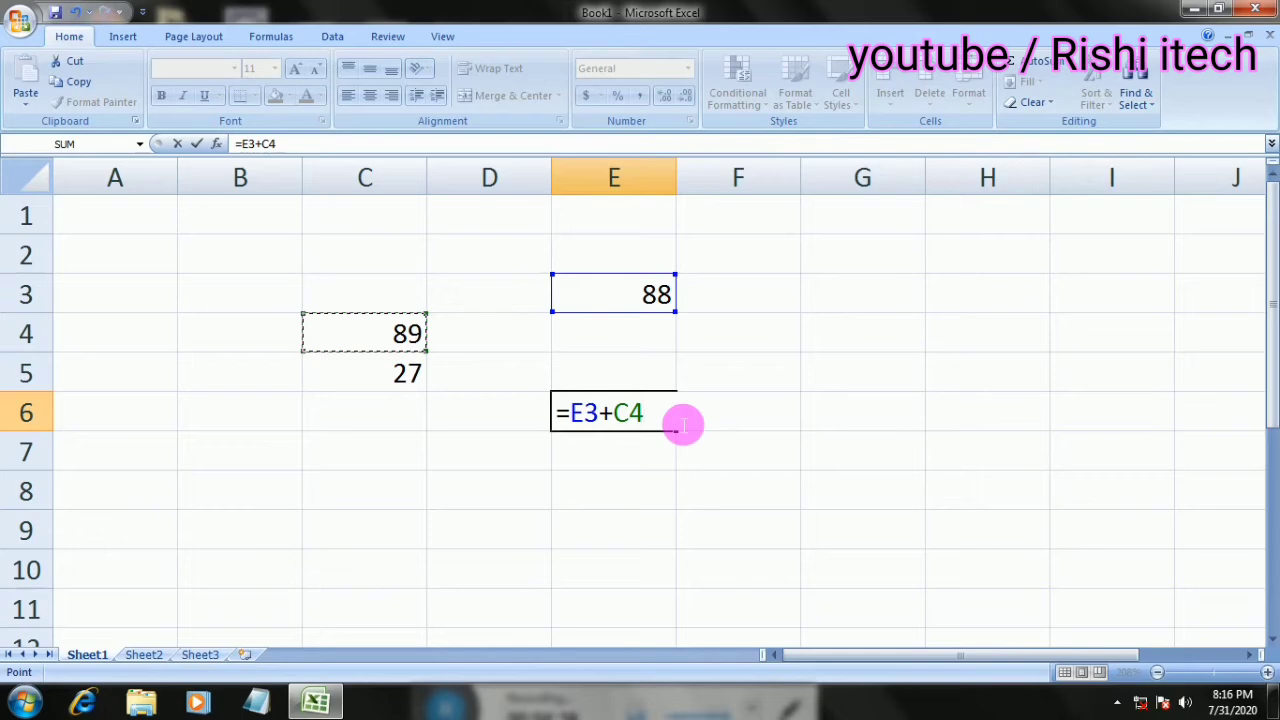
text(+)
click(365, 377)
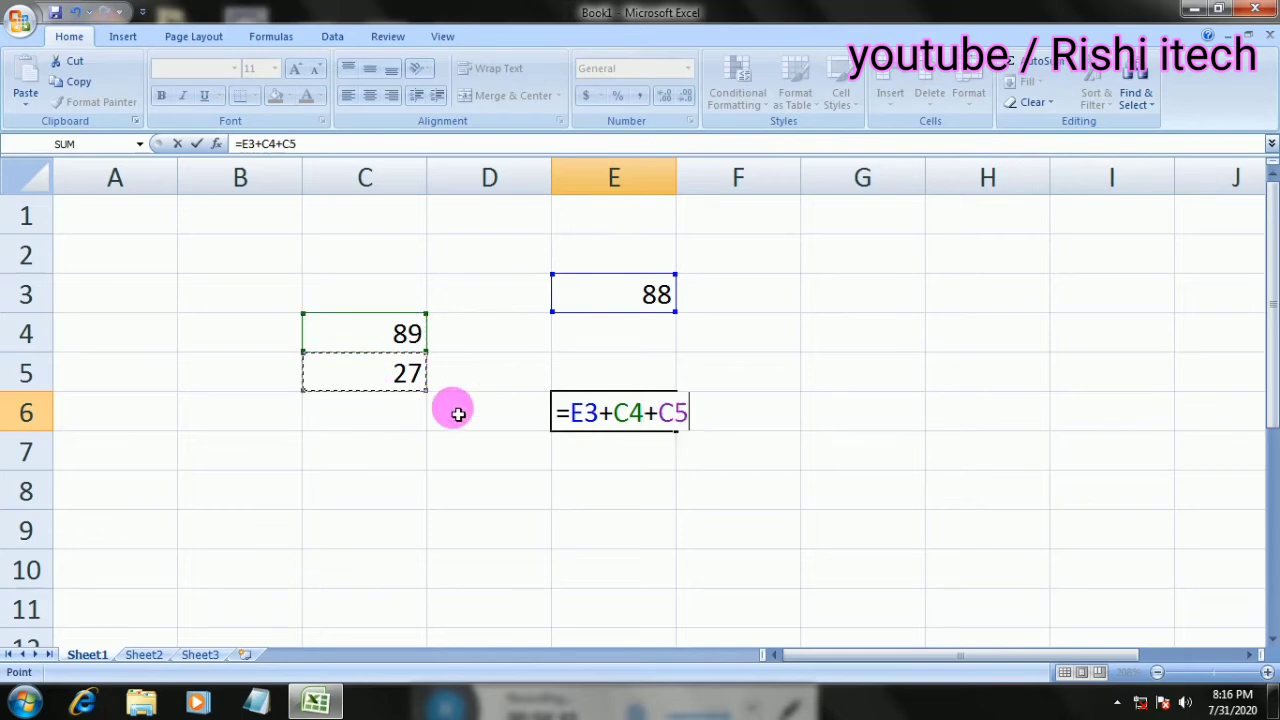
key(Return)
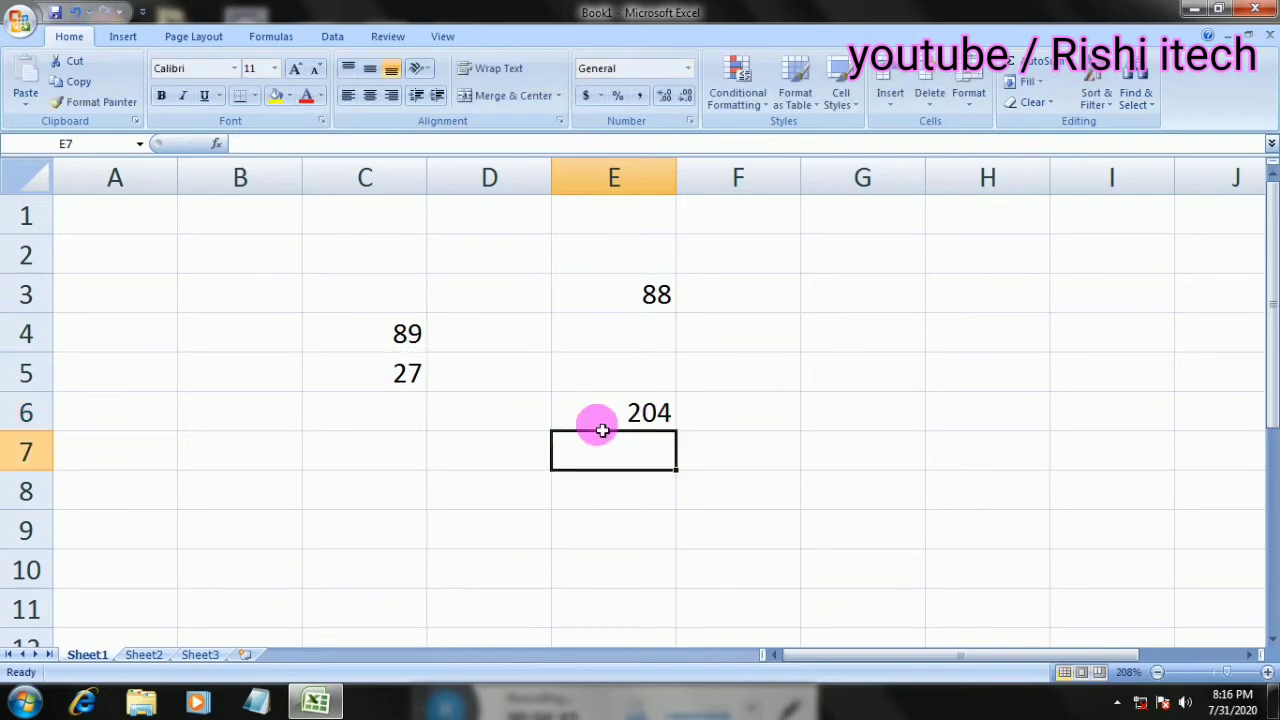
Change the value in cell E3 to 98
click(672, 297)
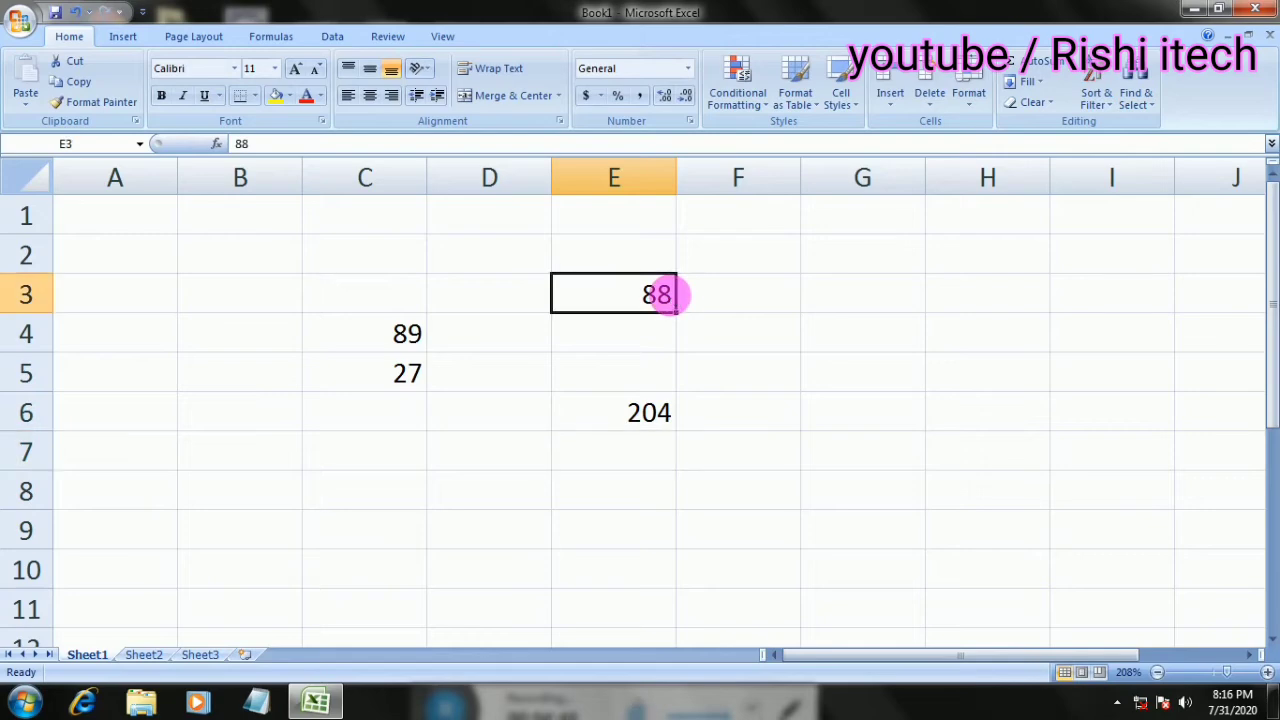
text(98)
key(Return)
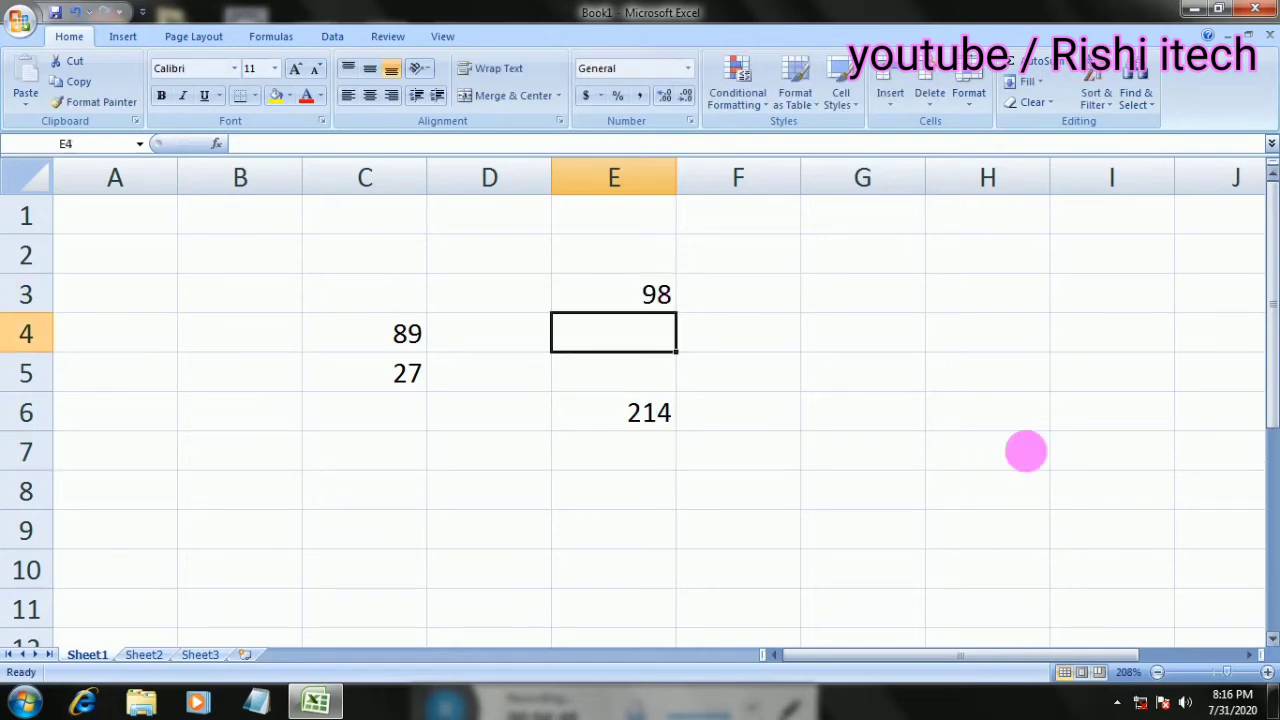
Enter 99 in cell C6 and change the value in cell C5 to 99
click(366, 380)
key(Return)
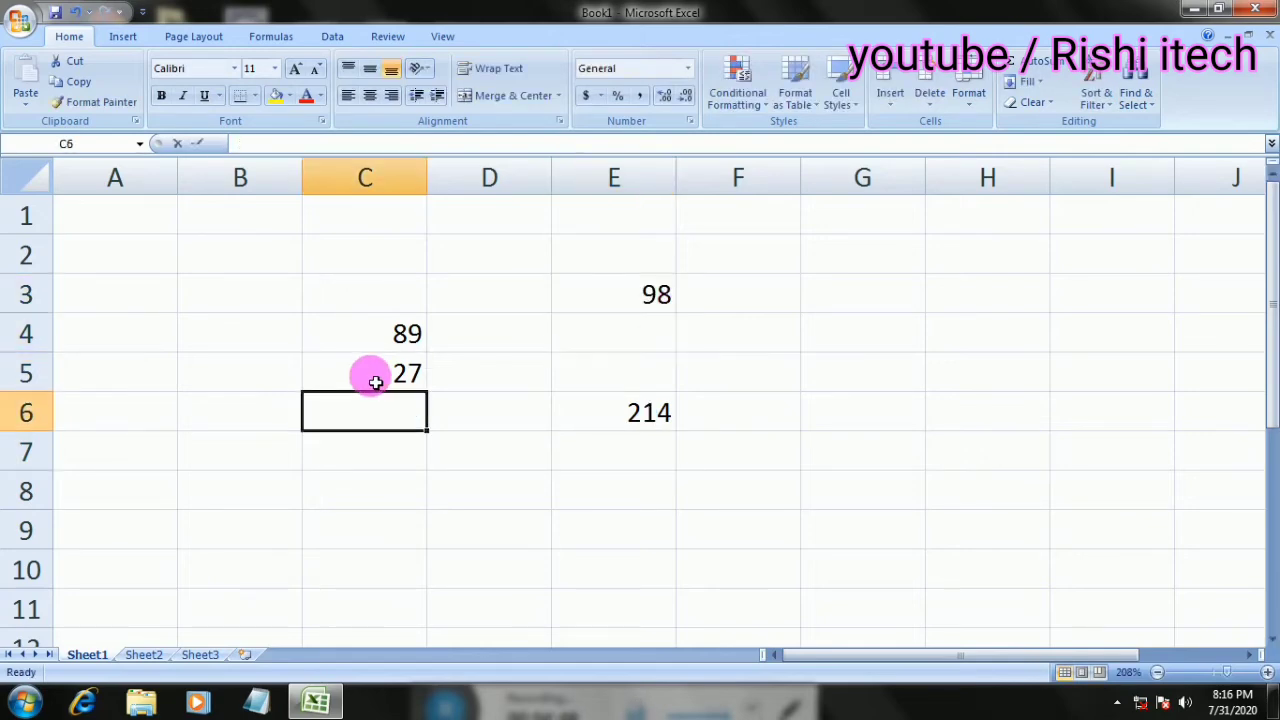
text(99)
click(376, 381)
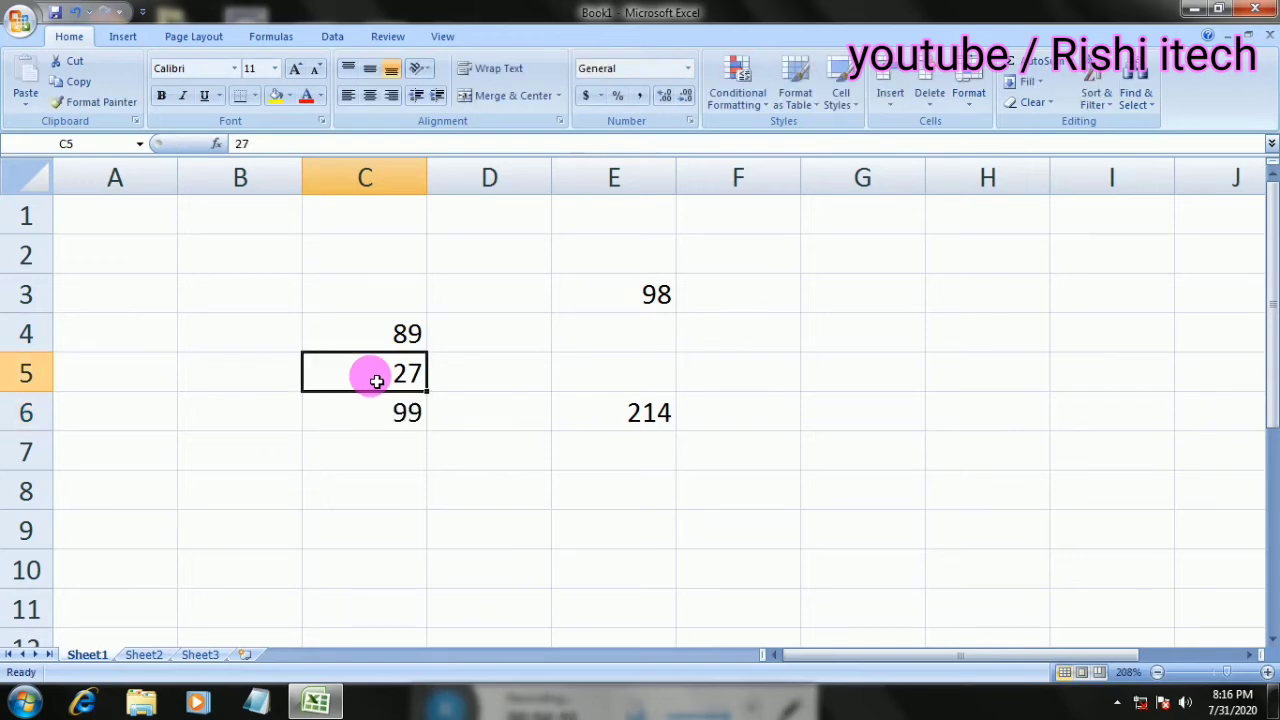
text(99)
key(Return)
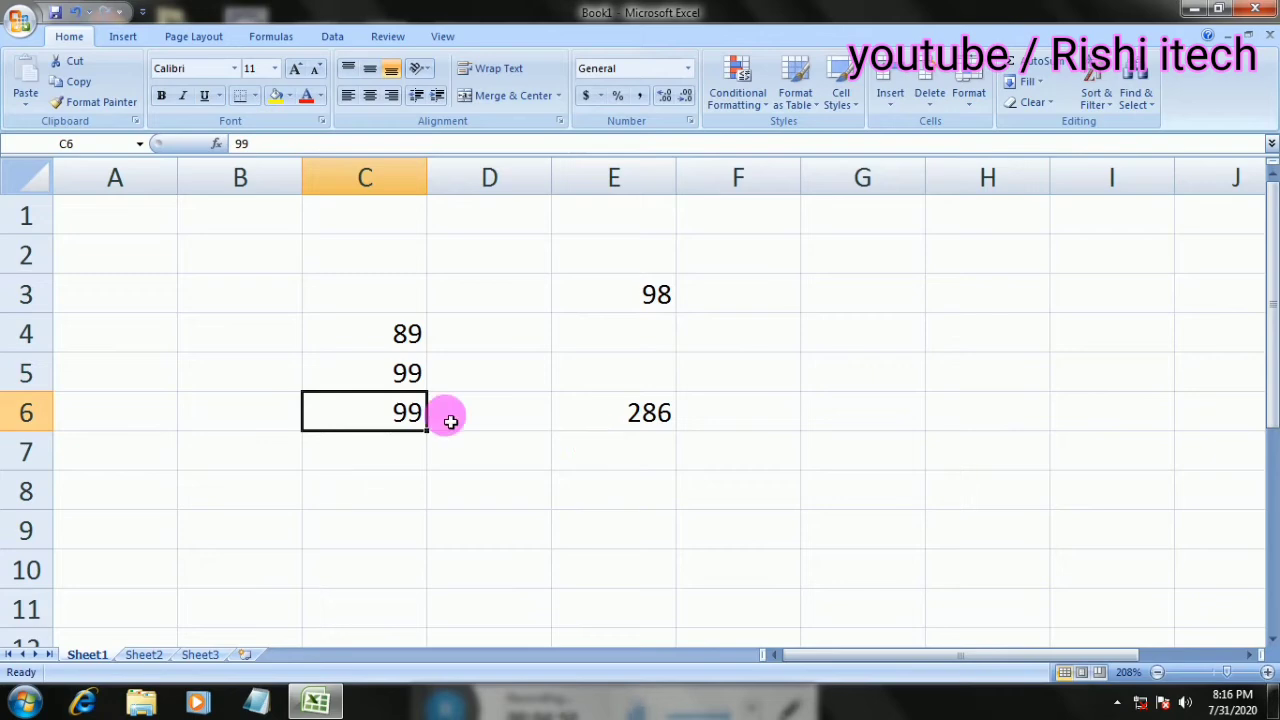
Extend the sum in cell E6 with cell C6 so the formula reads =E3+C4+C5+C6
double_click(672, 415)
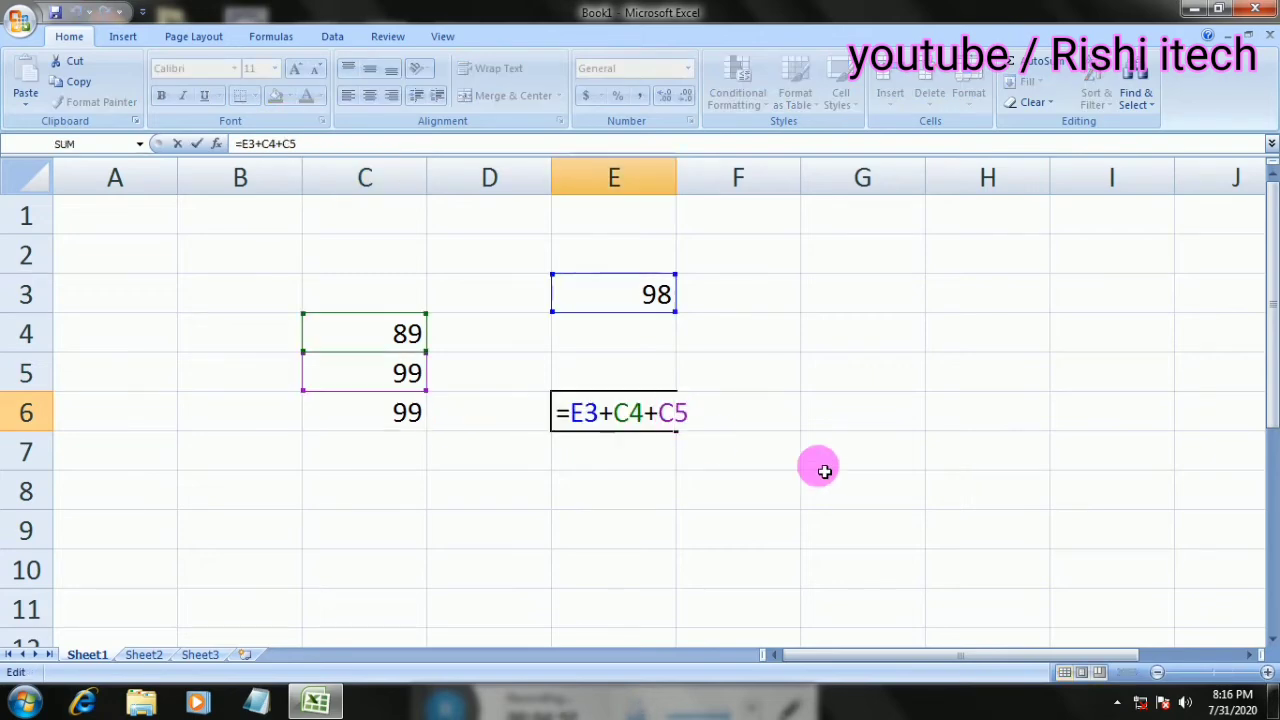
text(+)
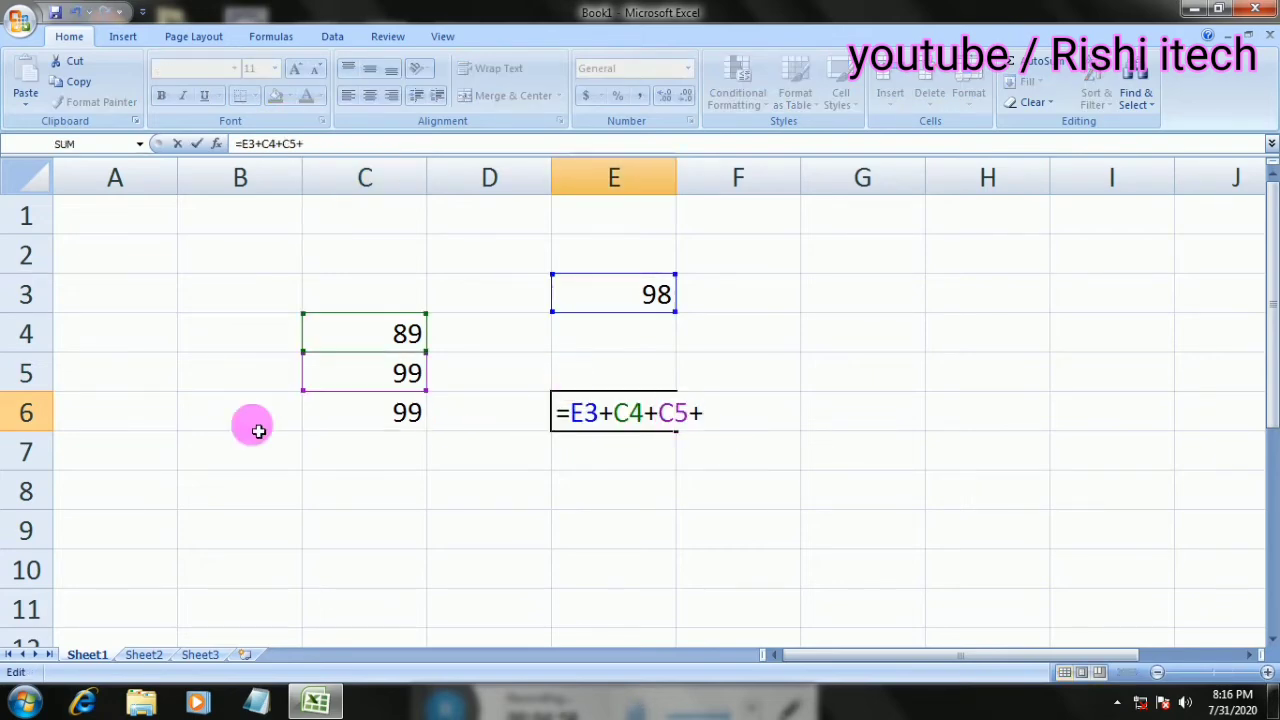
click(341, 428)
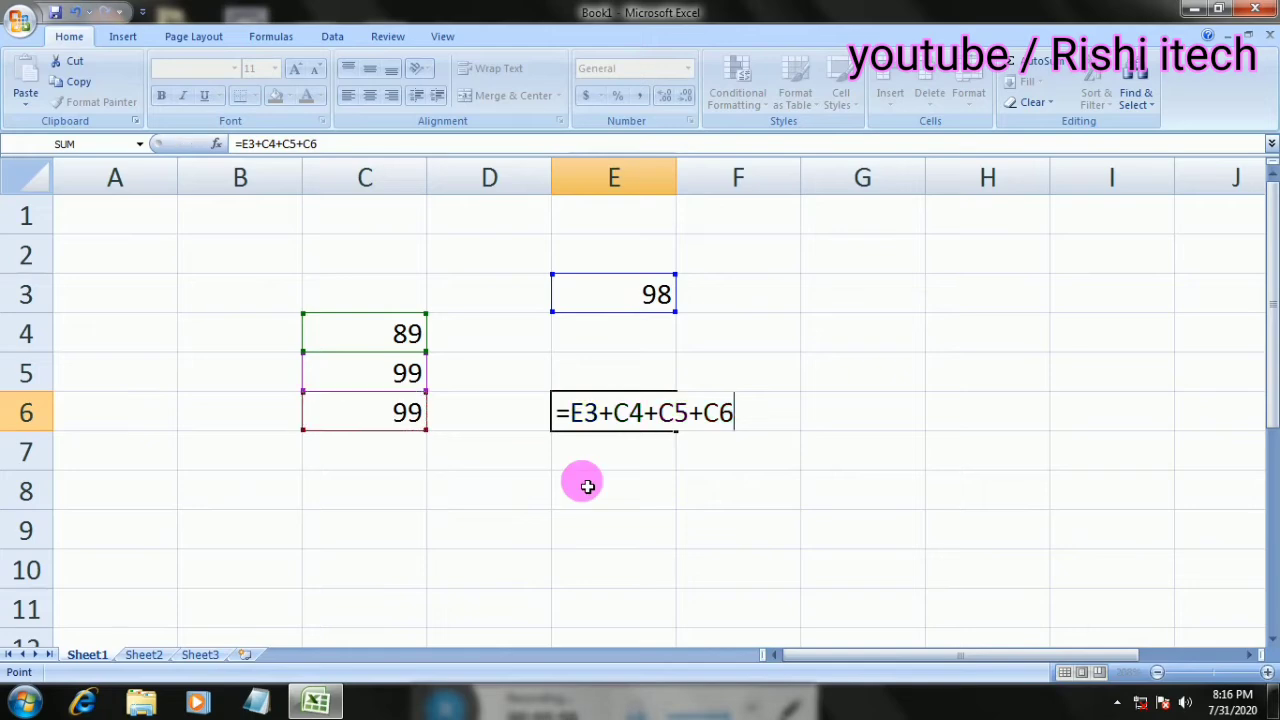
key(Return)
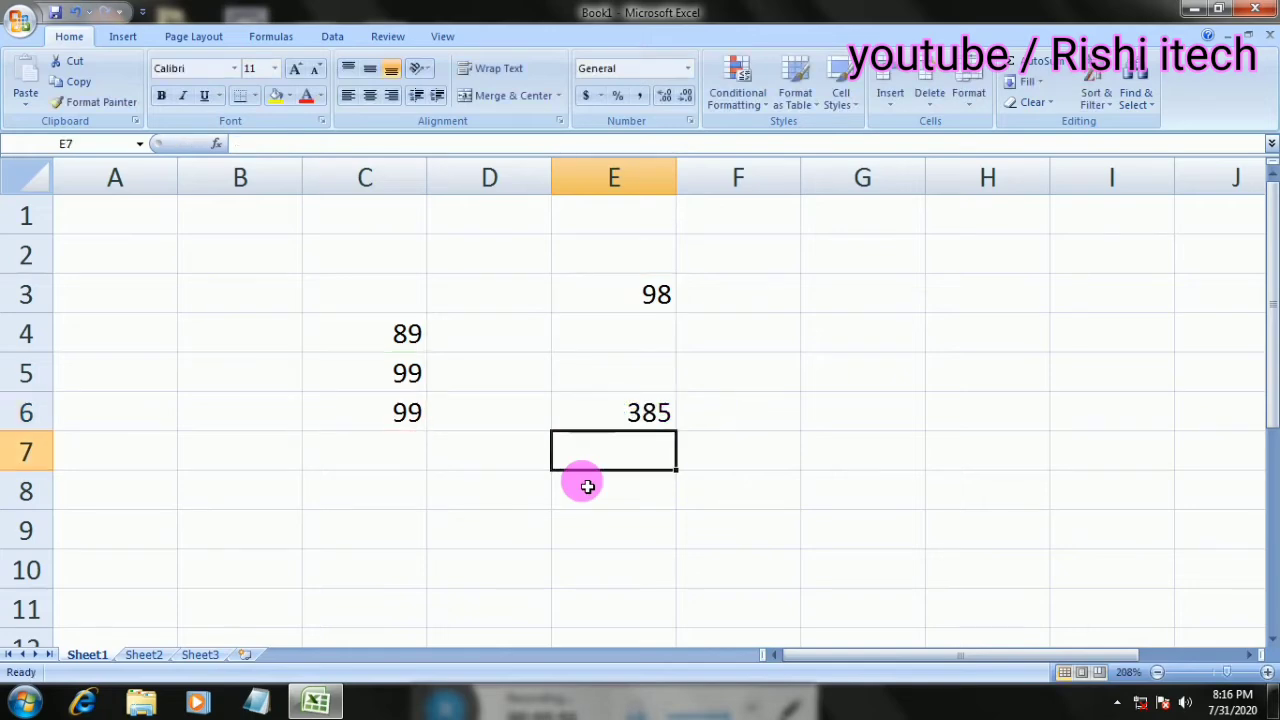
Change cell E6's formula from addition to multiplication so it reads =E3*C4*C5*C6
click(622, 416)
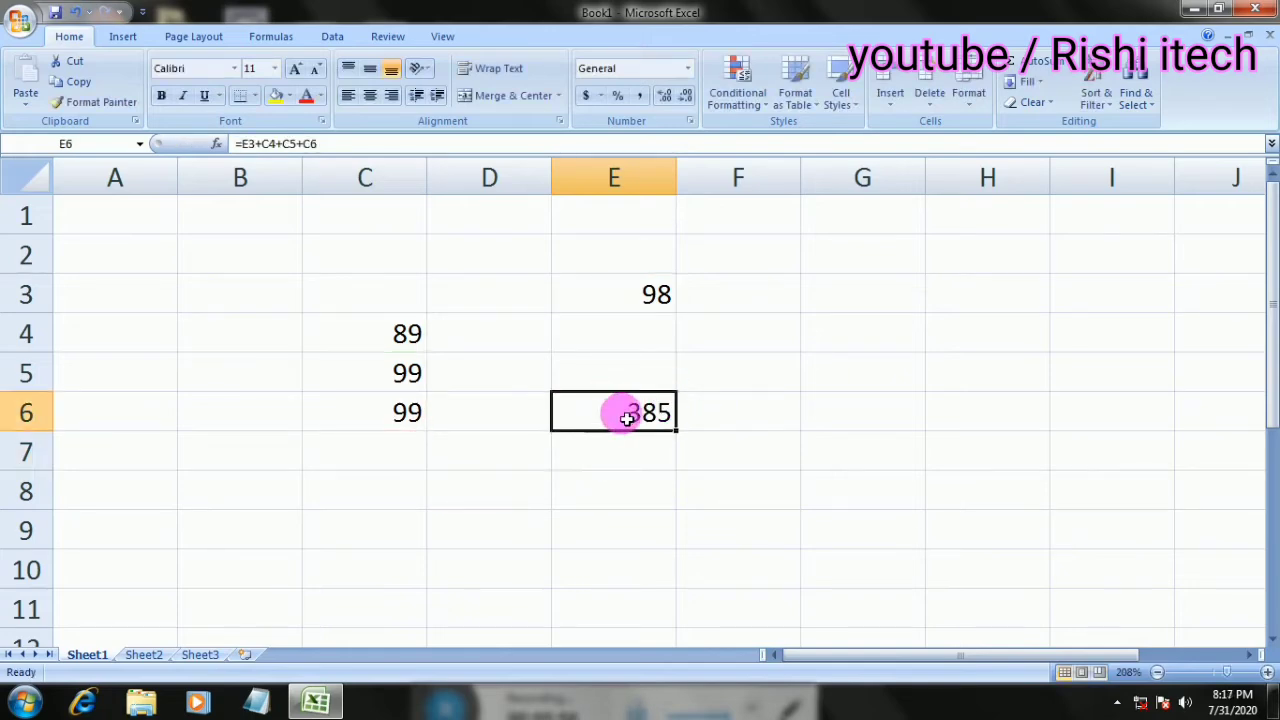
double_click(638, 415)
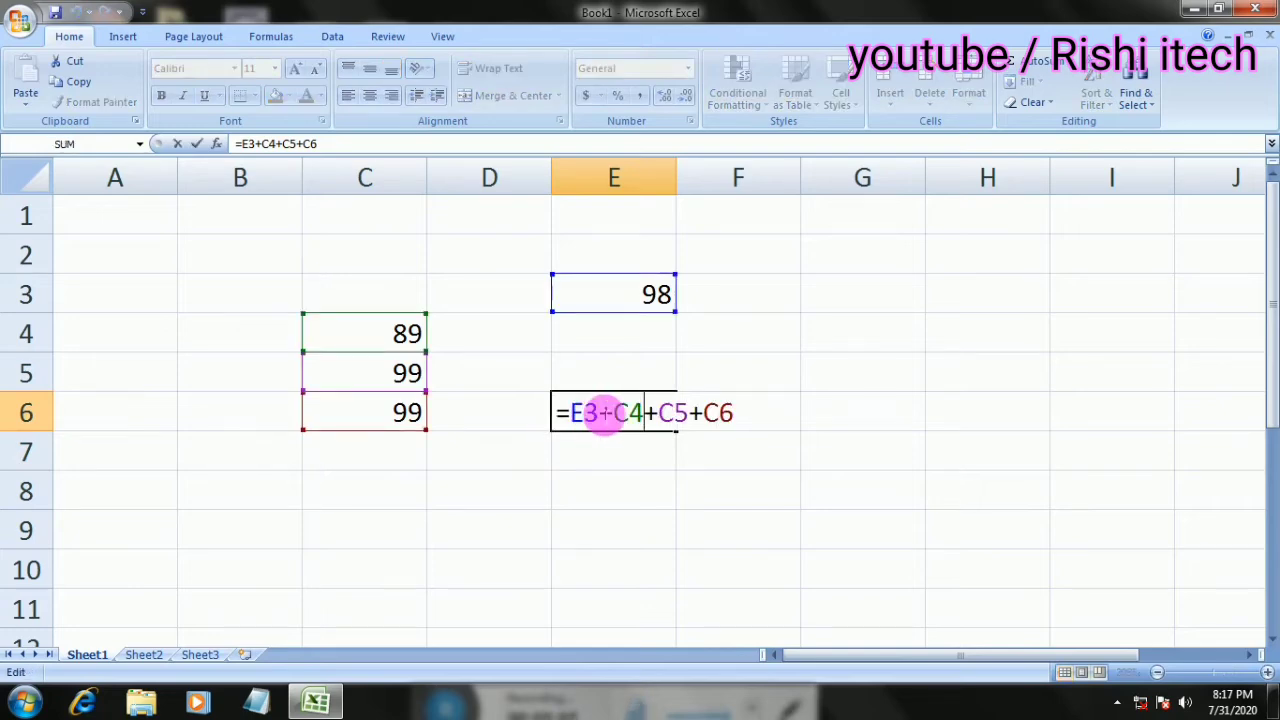
click(620, 413)
key(BackSpace)
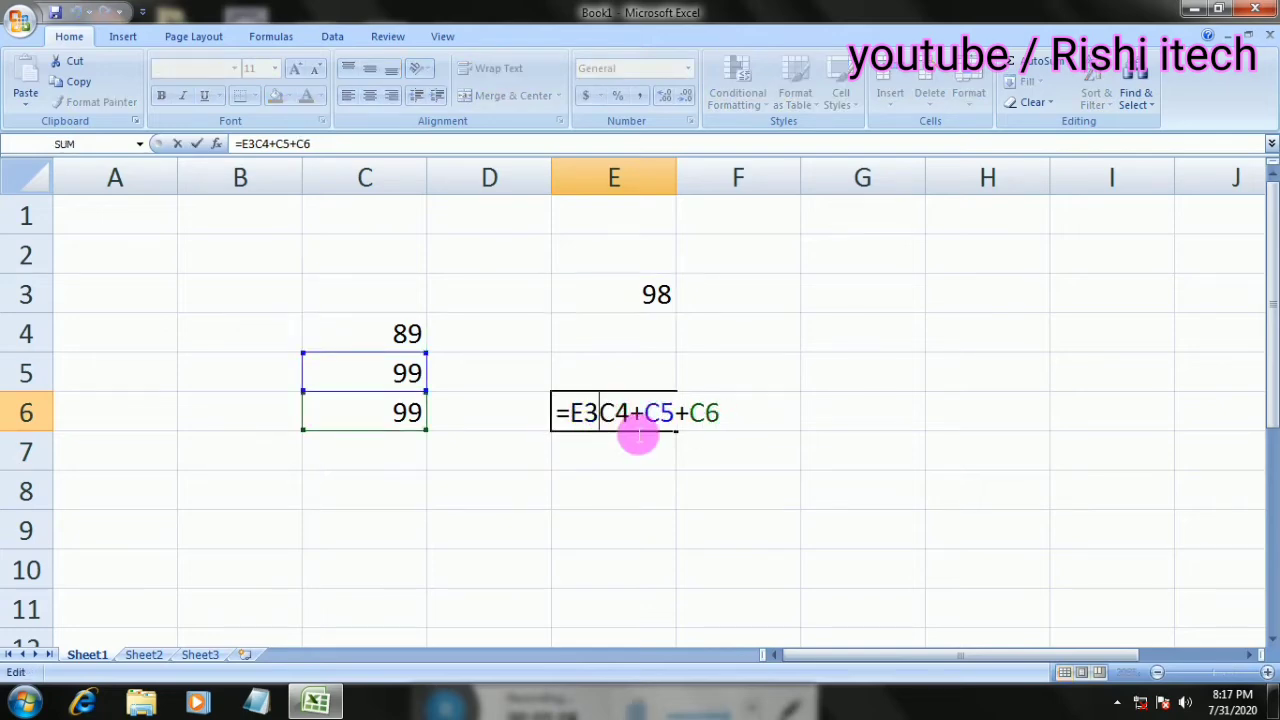
text(*)
key(Right)
key(Right)
key(Right)
key(Right)
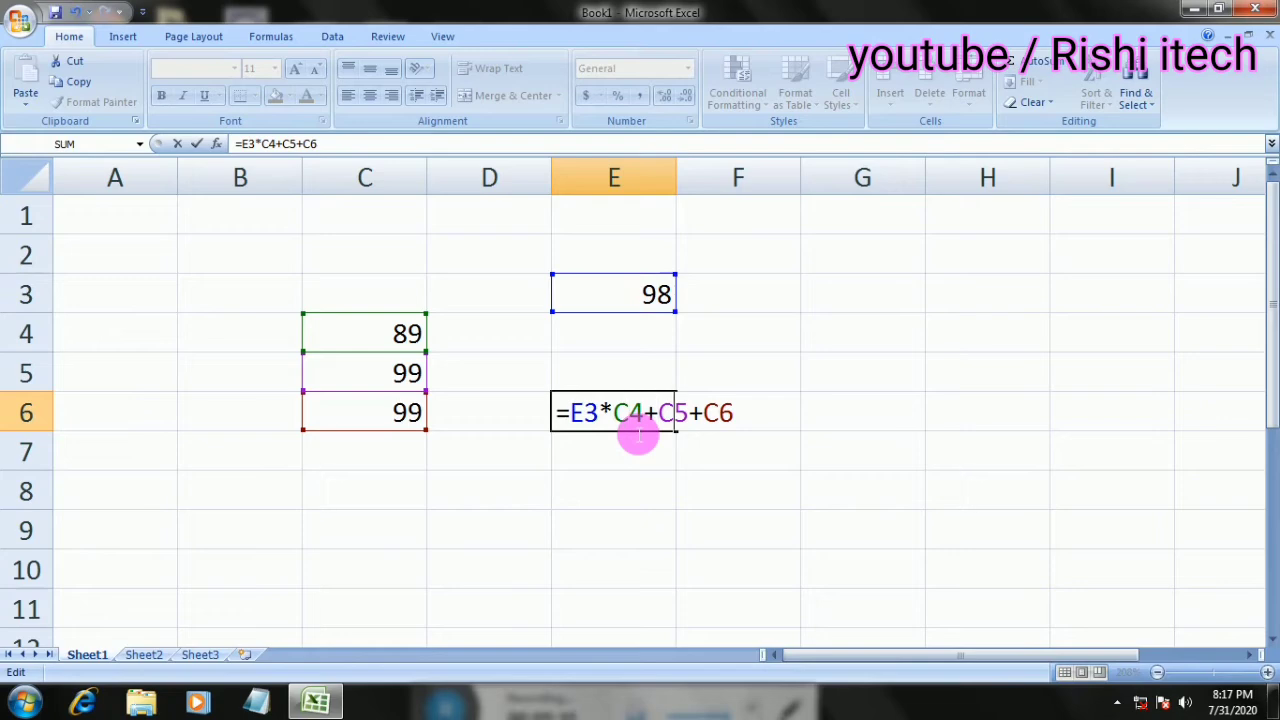
key(Left)
key(BackSpace)
text(*)
key(Right)
key(Right)
key(BackSpace)
text(*)
key(Return)
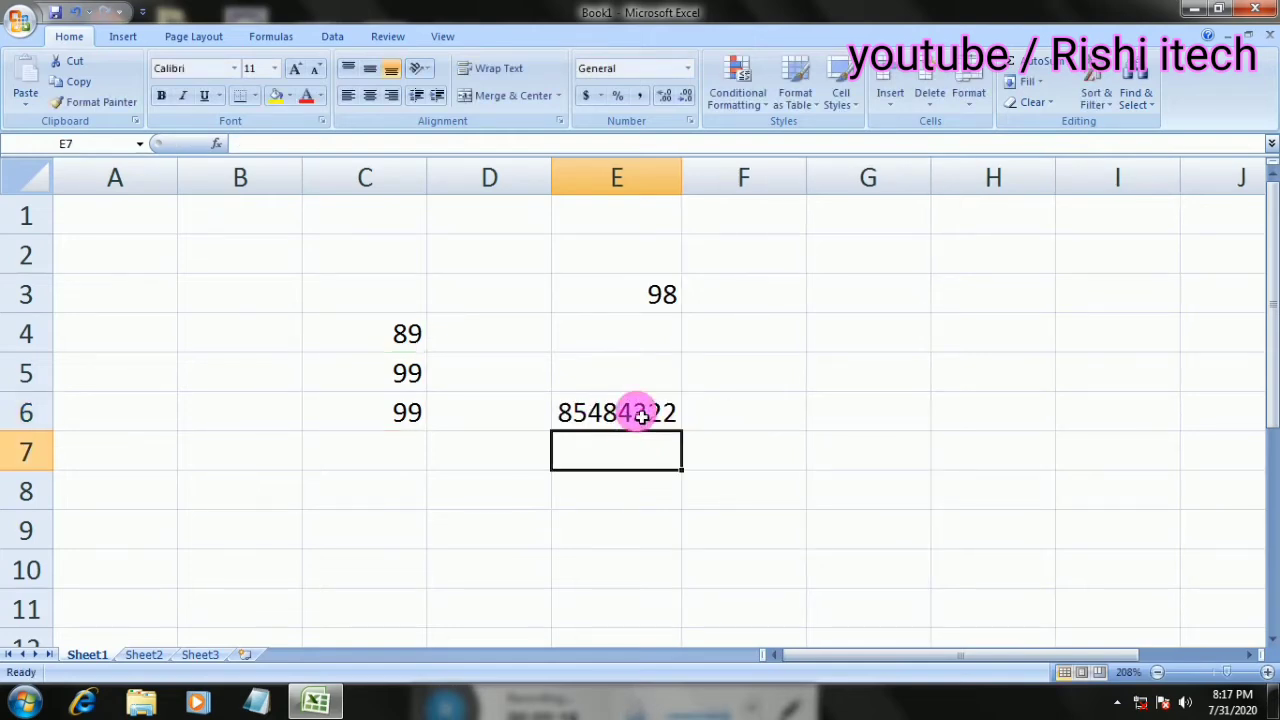
Overwrite the formula in cell E6 with the sum =C4+C5+C6+E3
click(638, 413)
text(=)
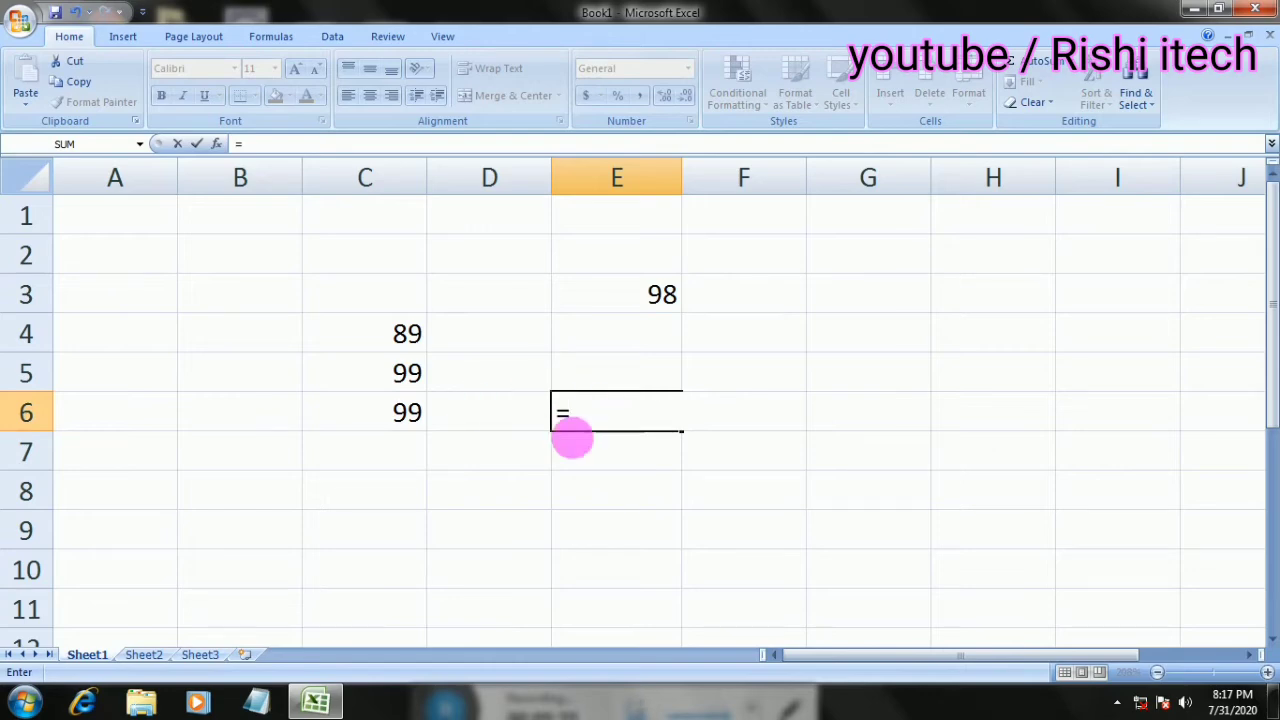
click(406, 332)
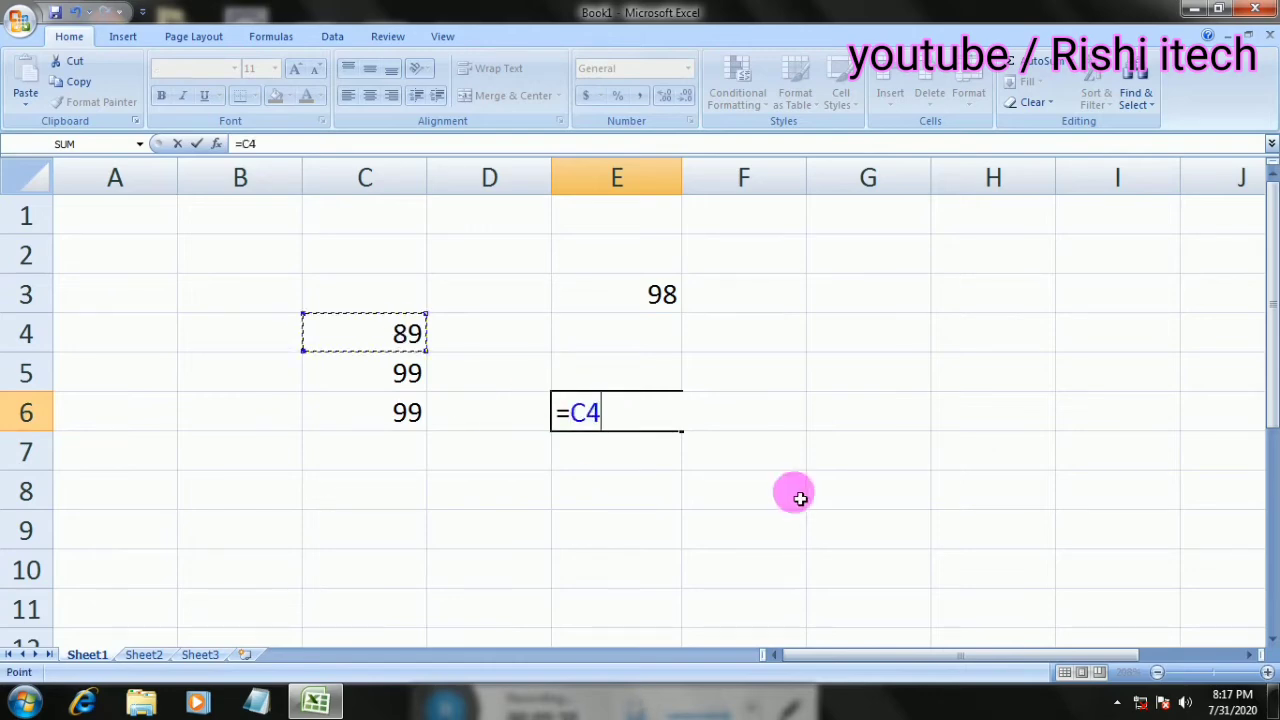
text(+)
click(357, 384)
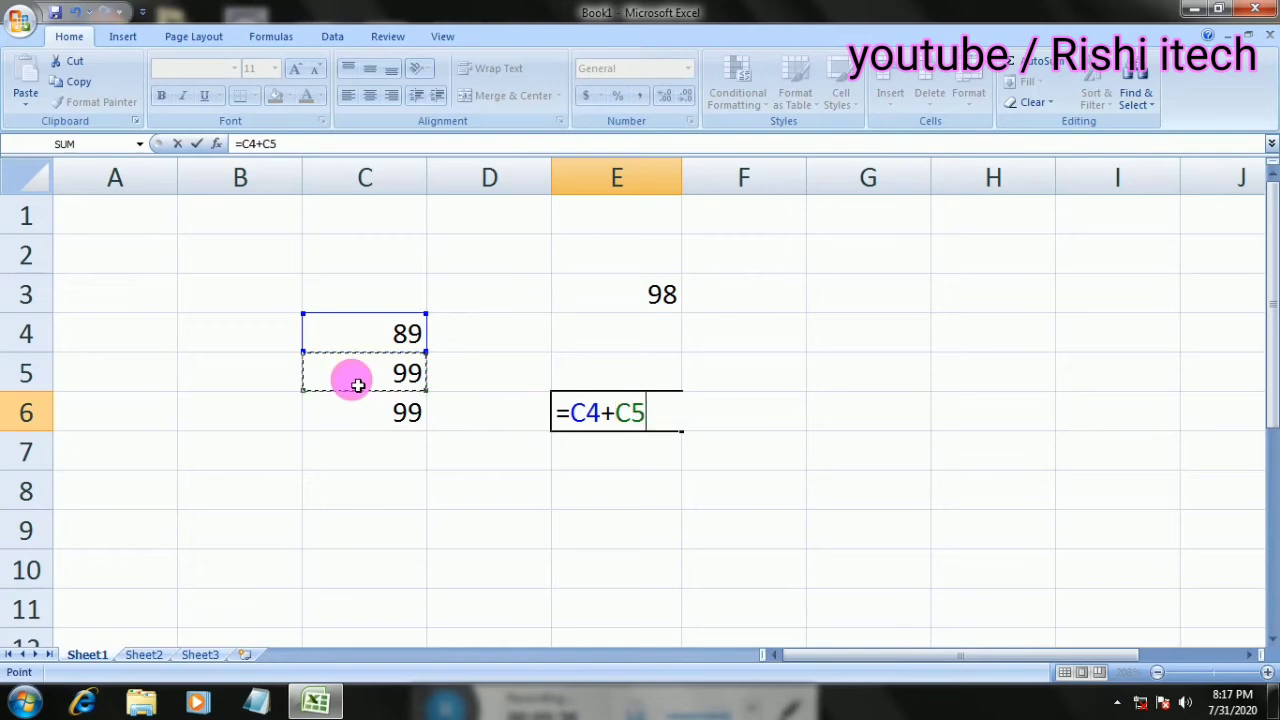
text(+)
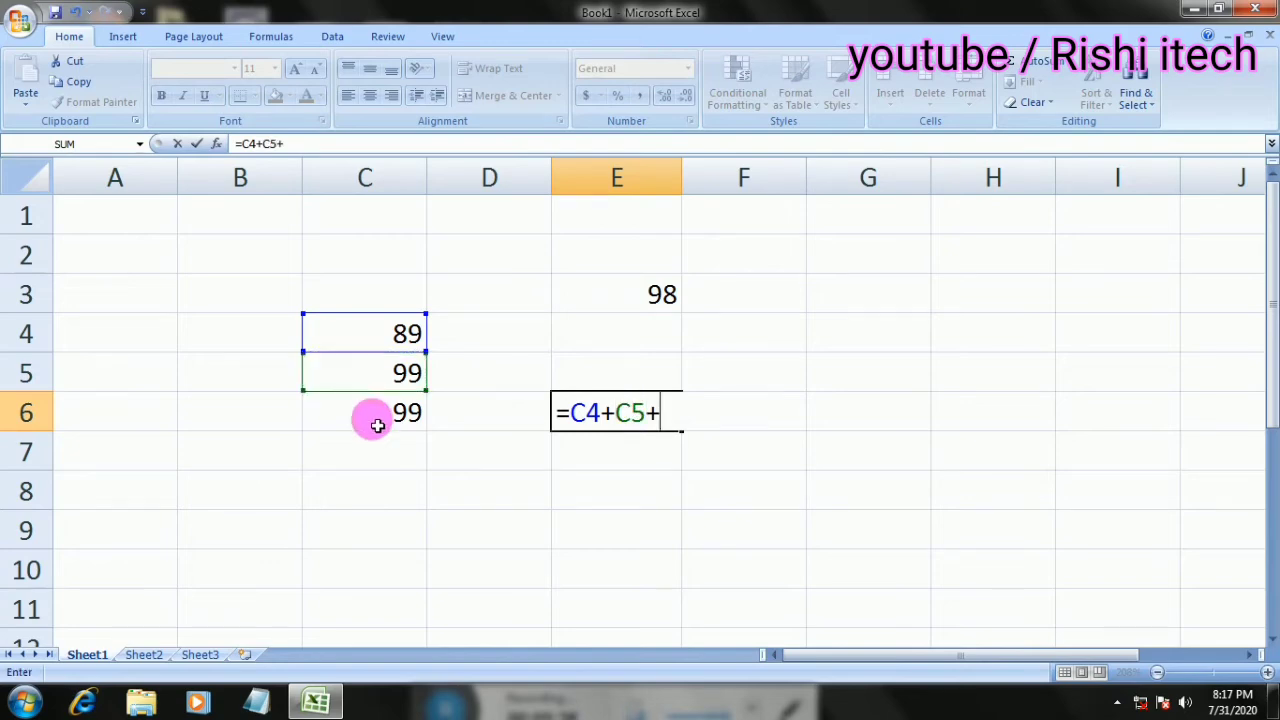
click(376, 425)
text(+)
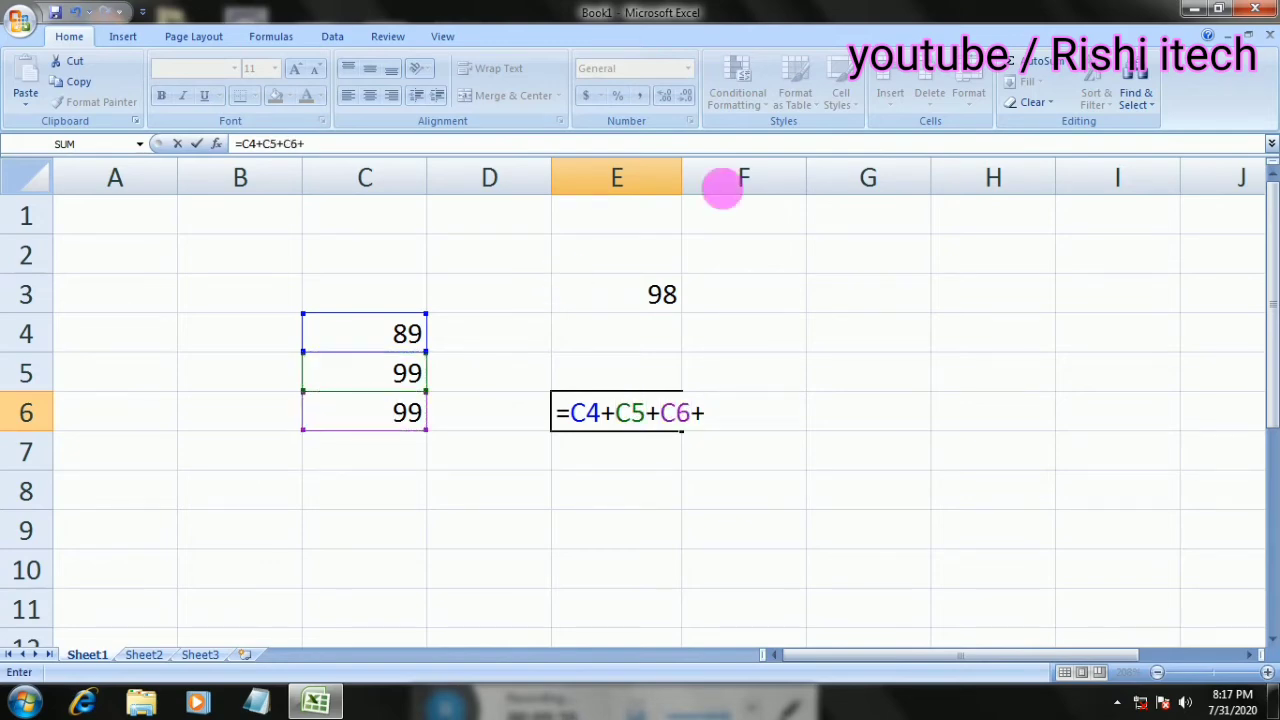
click(627, 304)
key(Return)
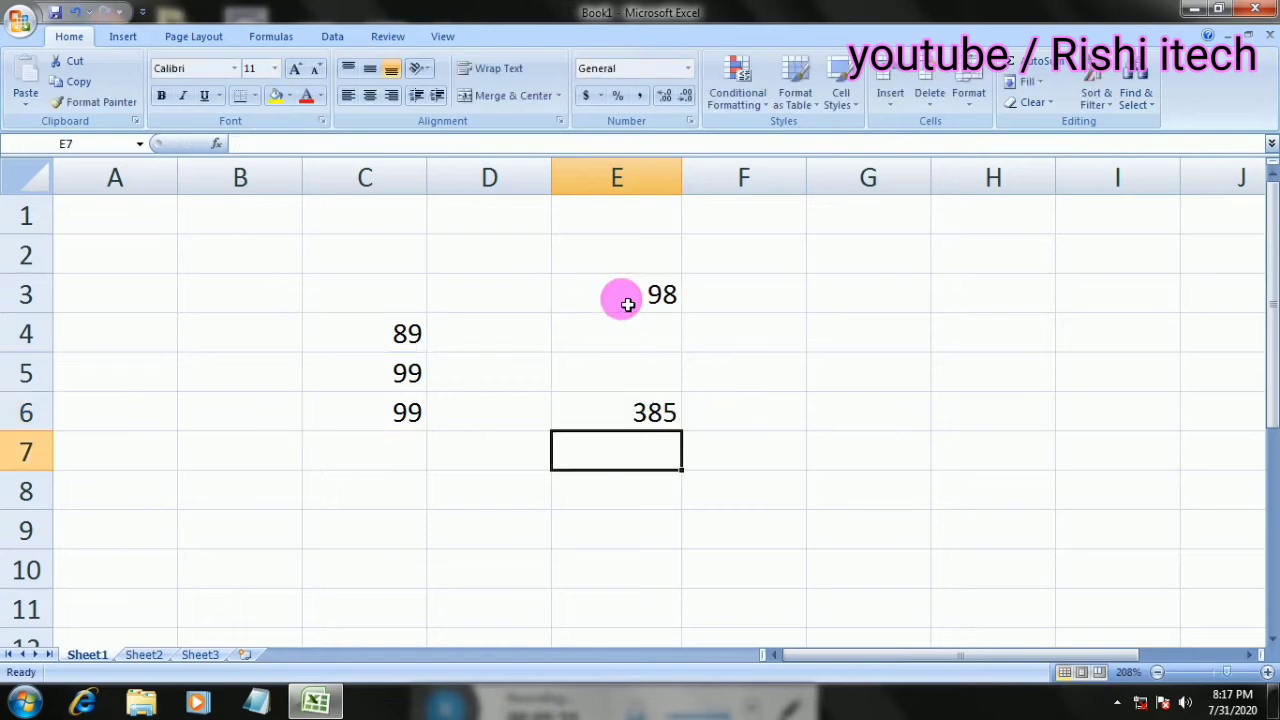
Fill the 89 from cell C4 across into cell D4
click(380, 290)
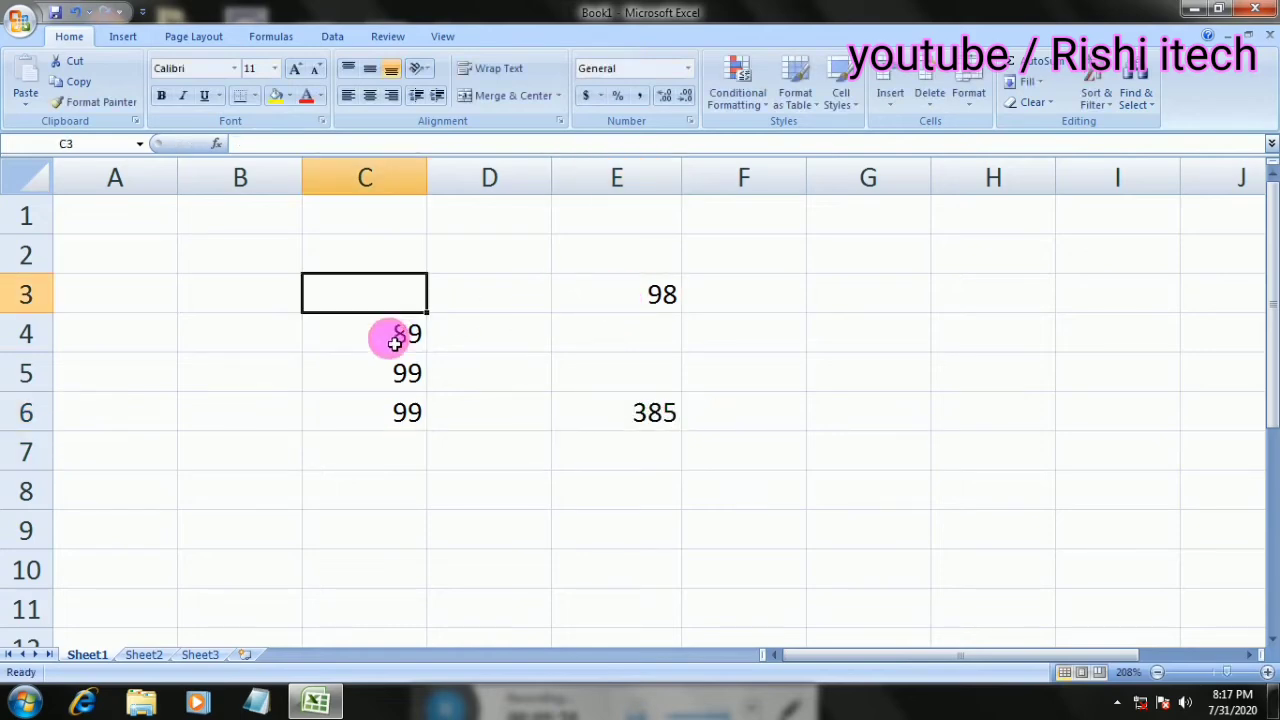
click(445, 405)
click(586, 436)
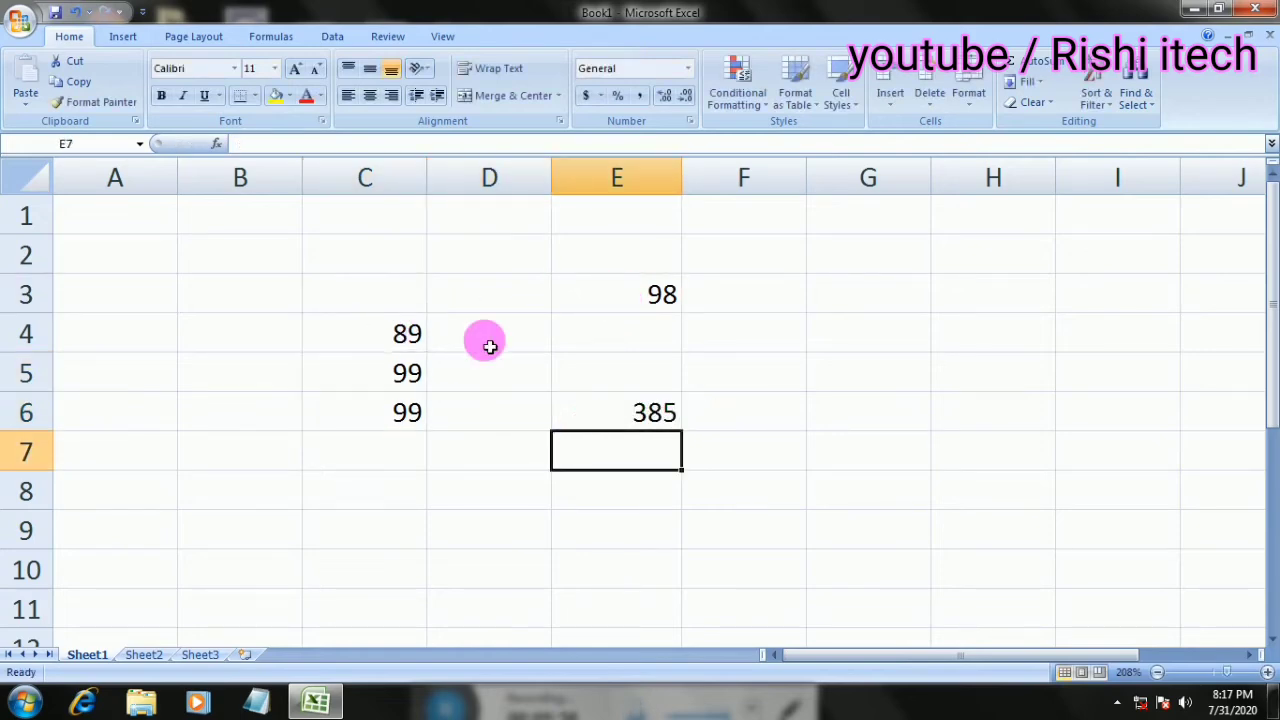
click(409, 297)
click(415, 340)
drag(427, 352, 580, 442)
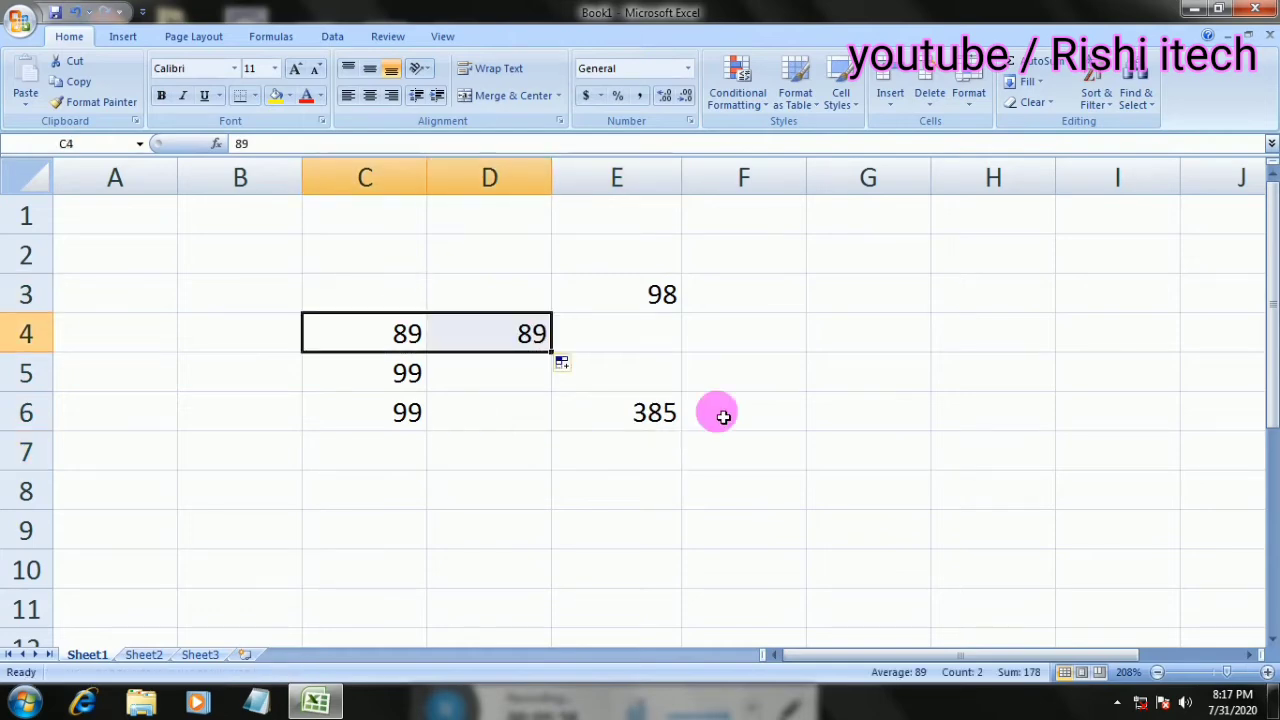
click(735, 386)
click(423, 294)
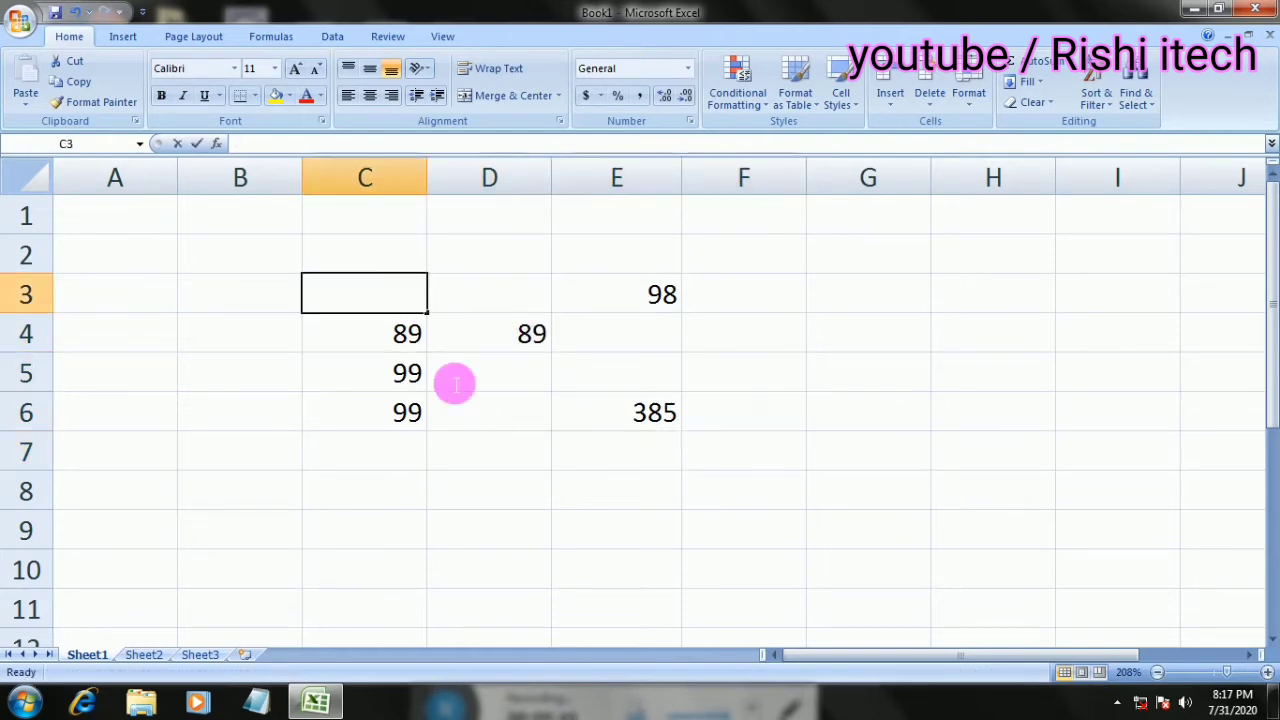
Select the range B3:F6 and clear its contents
click(680, 297)
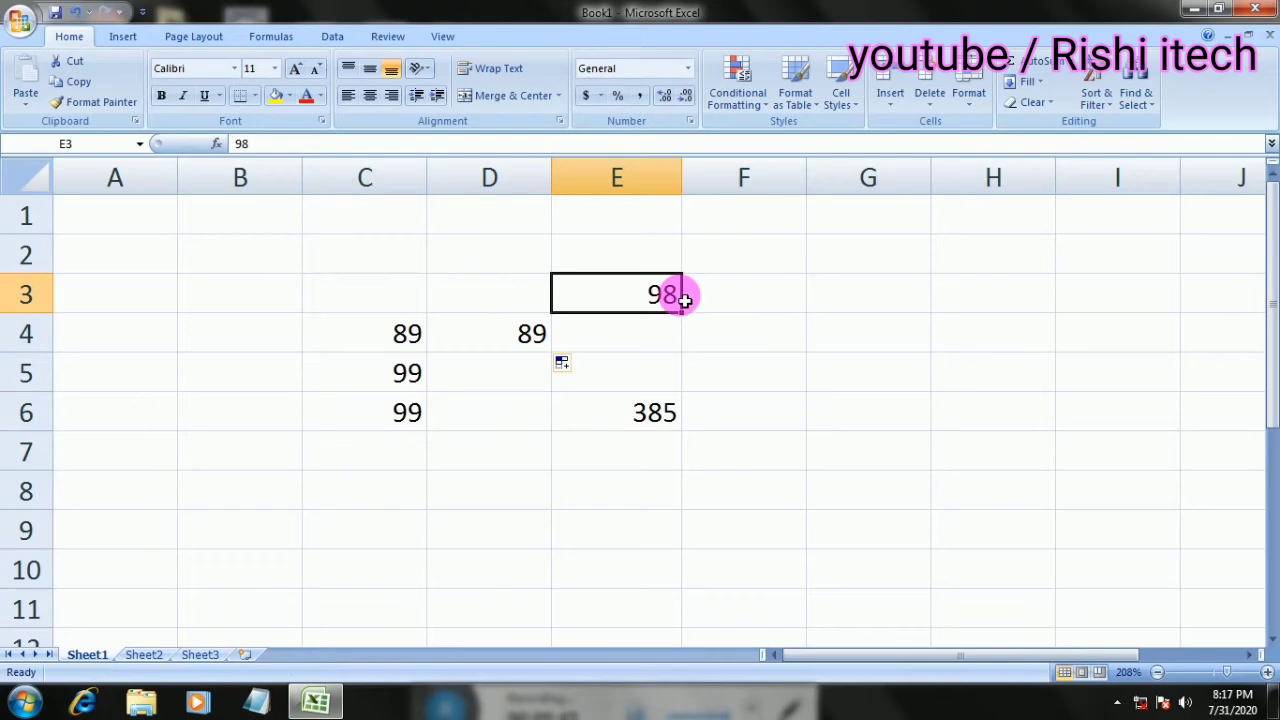
key(Left)
key(Left)
key(Left)
key(shift+Right)
key(shift+Right)
key(shift+Right)
key(shift+Right)
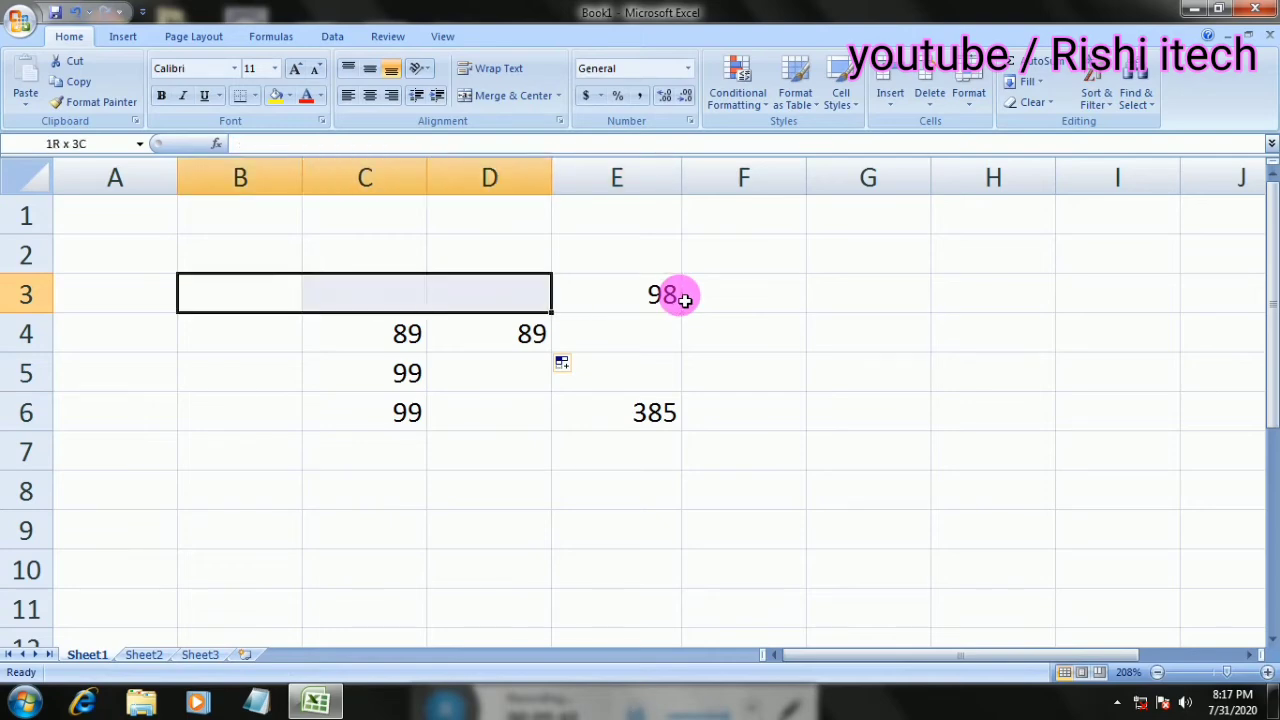
key(shift+Down)
key(shift+Down)
key(shift+Down)
key(Delete)
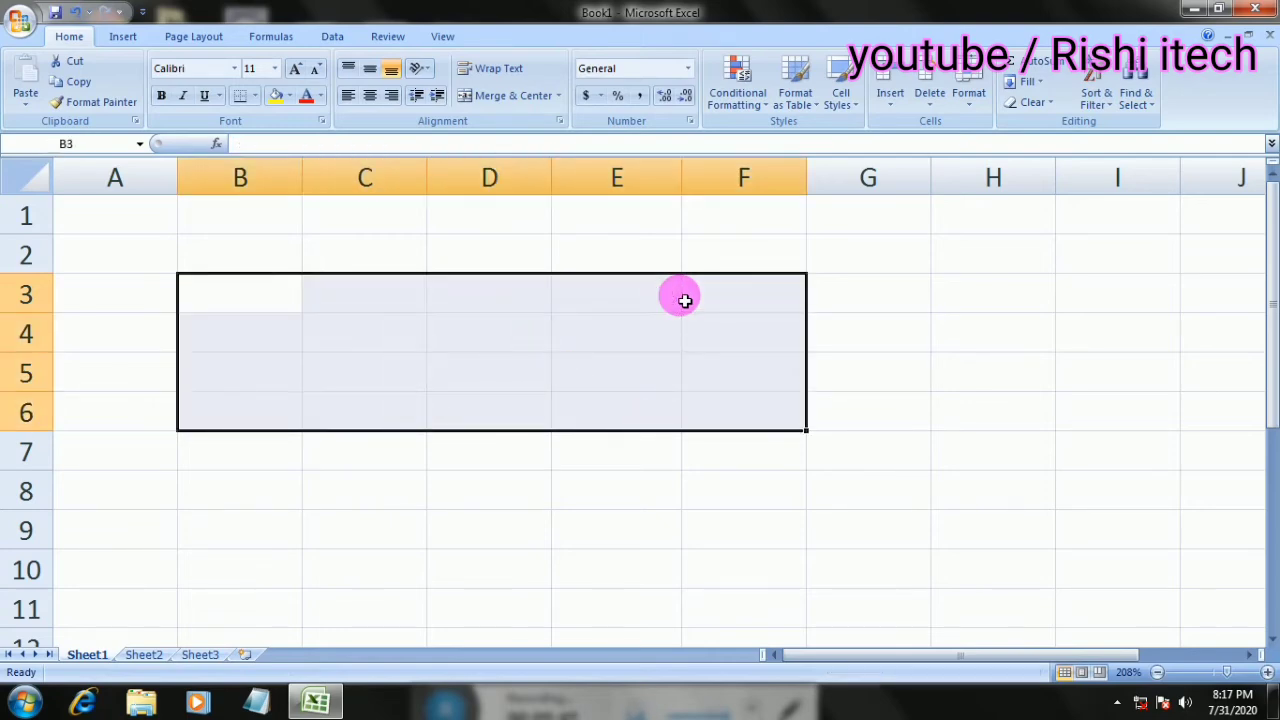
Enter the column headers rno and name in cells B2 and C2
key(Up)
key(Up)
key(Down)
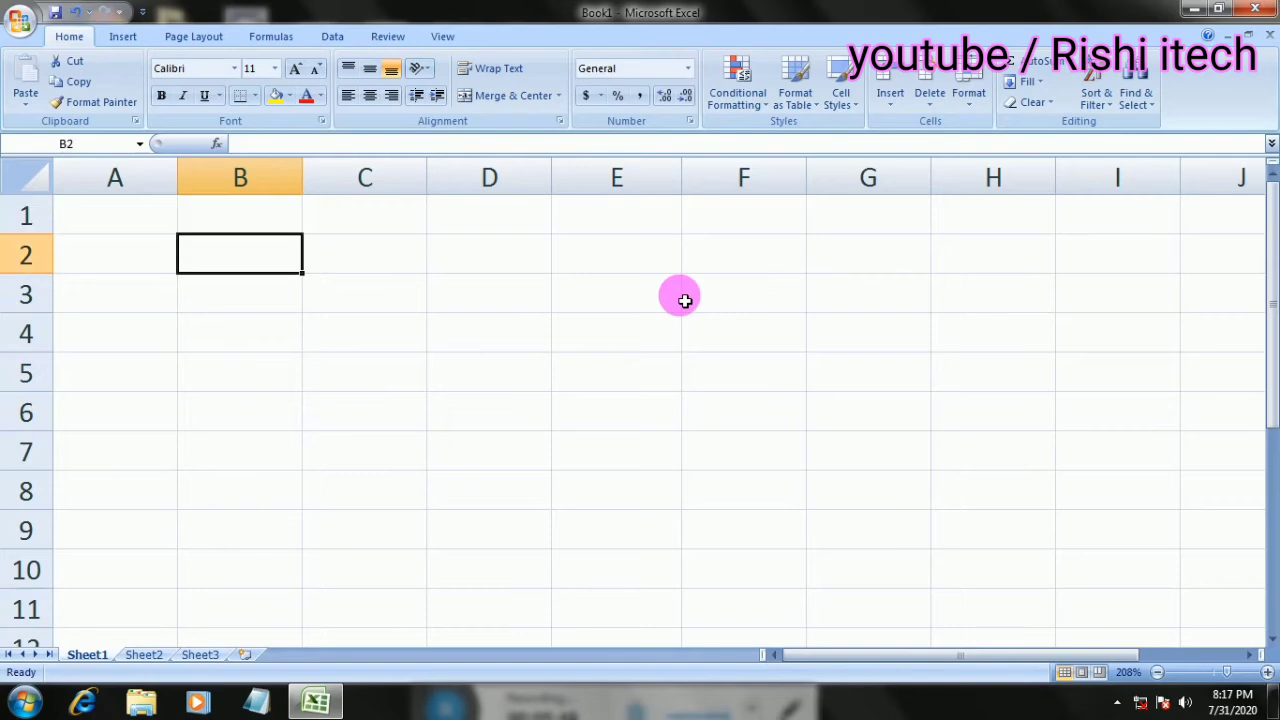
text(rno)
key(Tab)
text(name)
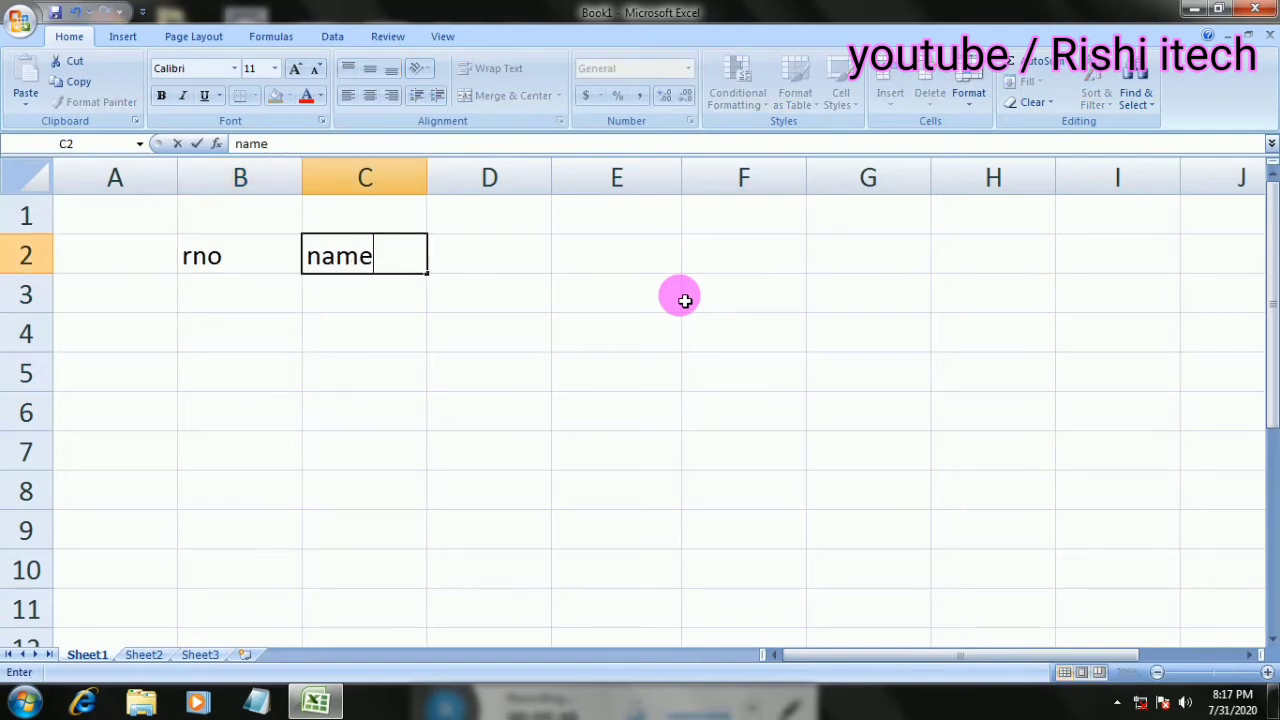
key(Tab)
Enter the column headers subject1, subject2 and subject3 in cells D2 to F2
text(su)
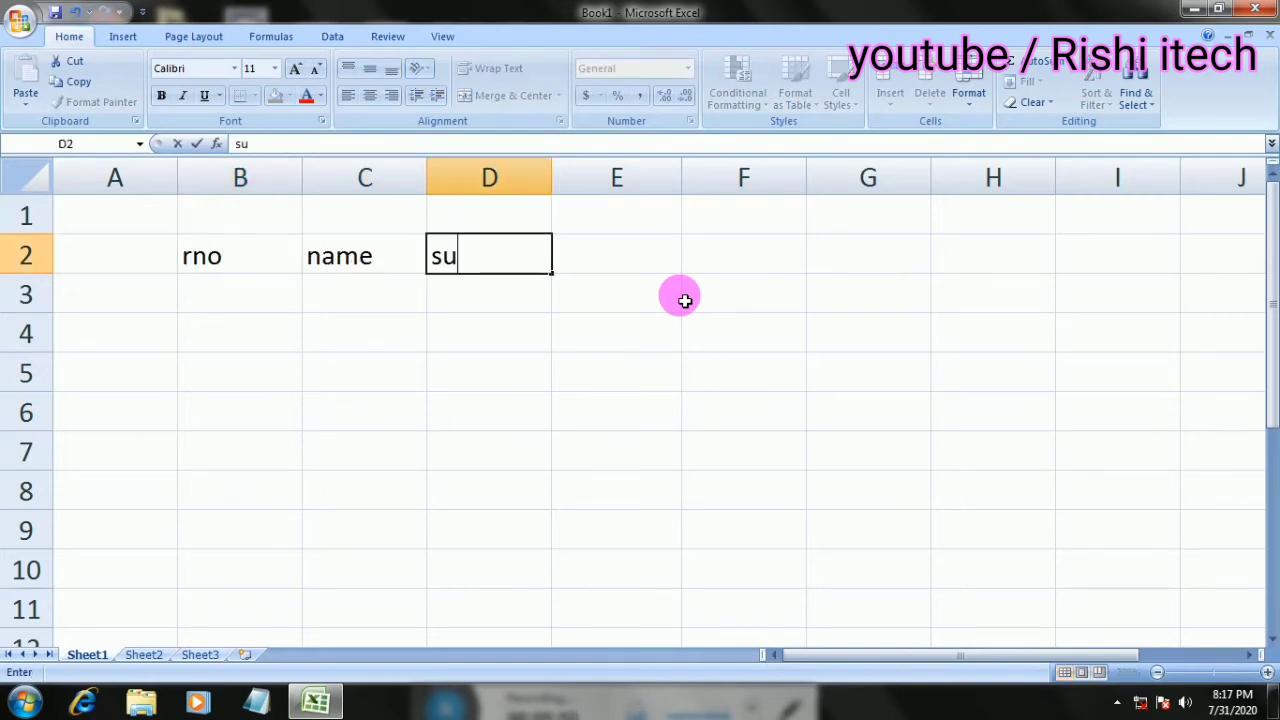
text(bject1)
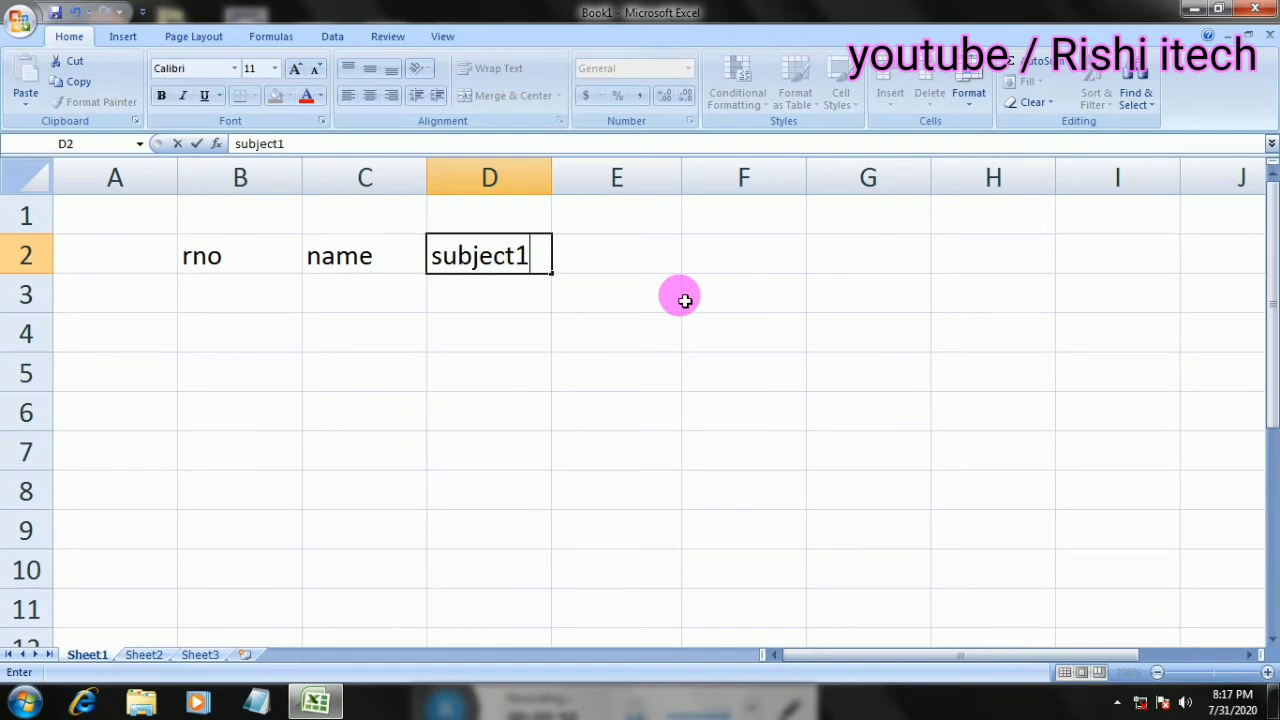
key(Tab)
text(subject2)
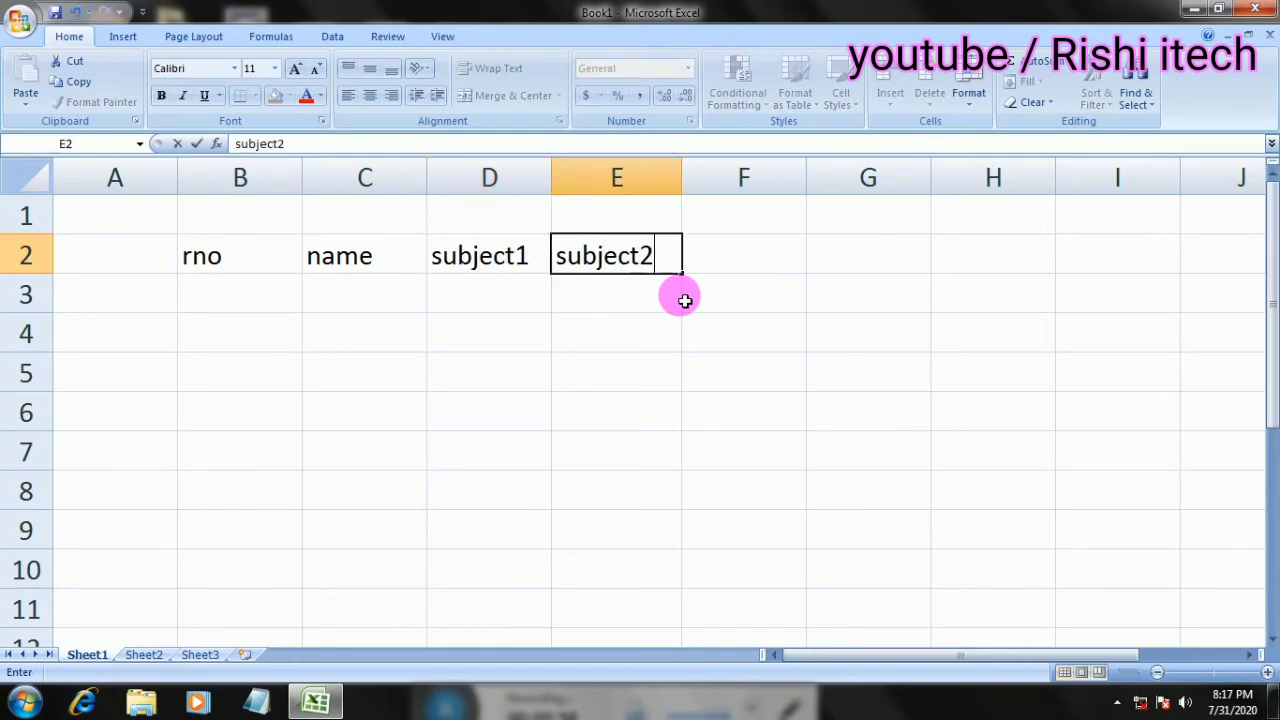
key(Tab)
text(subject3)
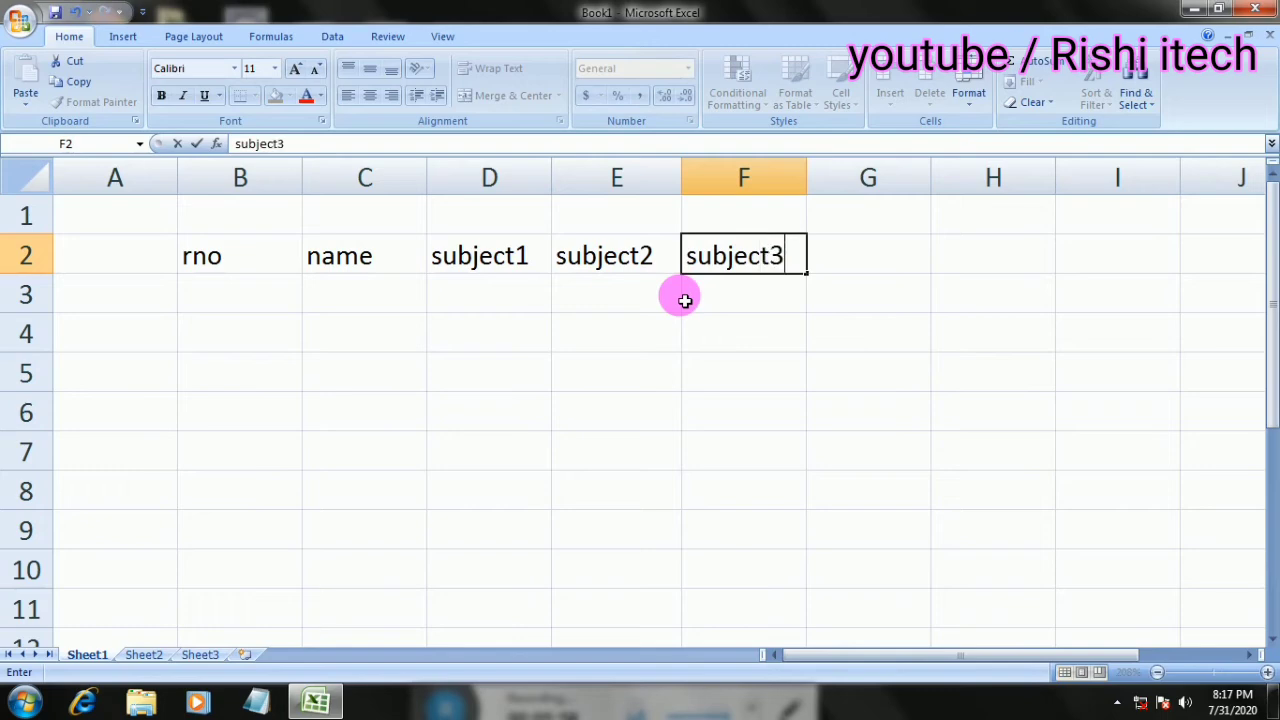
key(Tab)
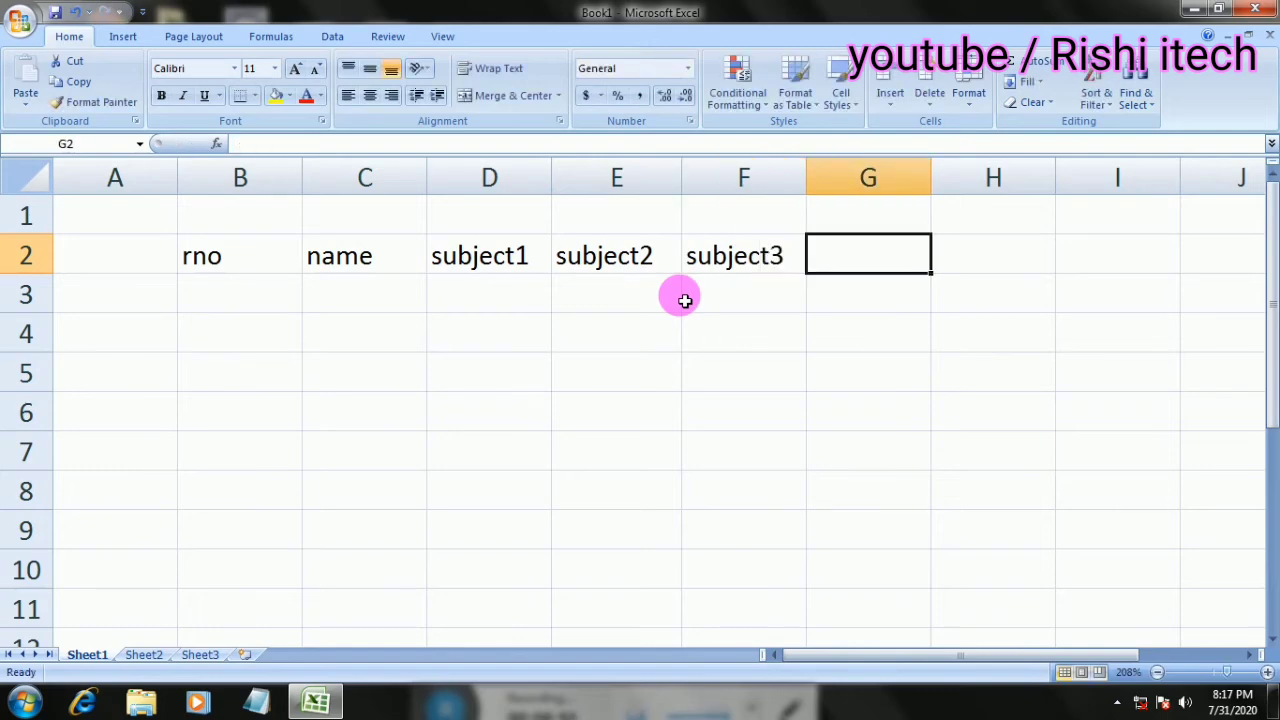
Enter the column headers total and Average in cells G2 and H2
text(total)
key(Tab)
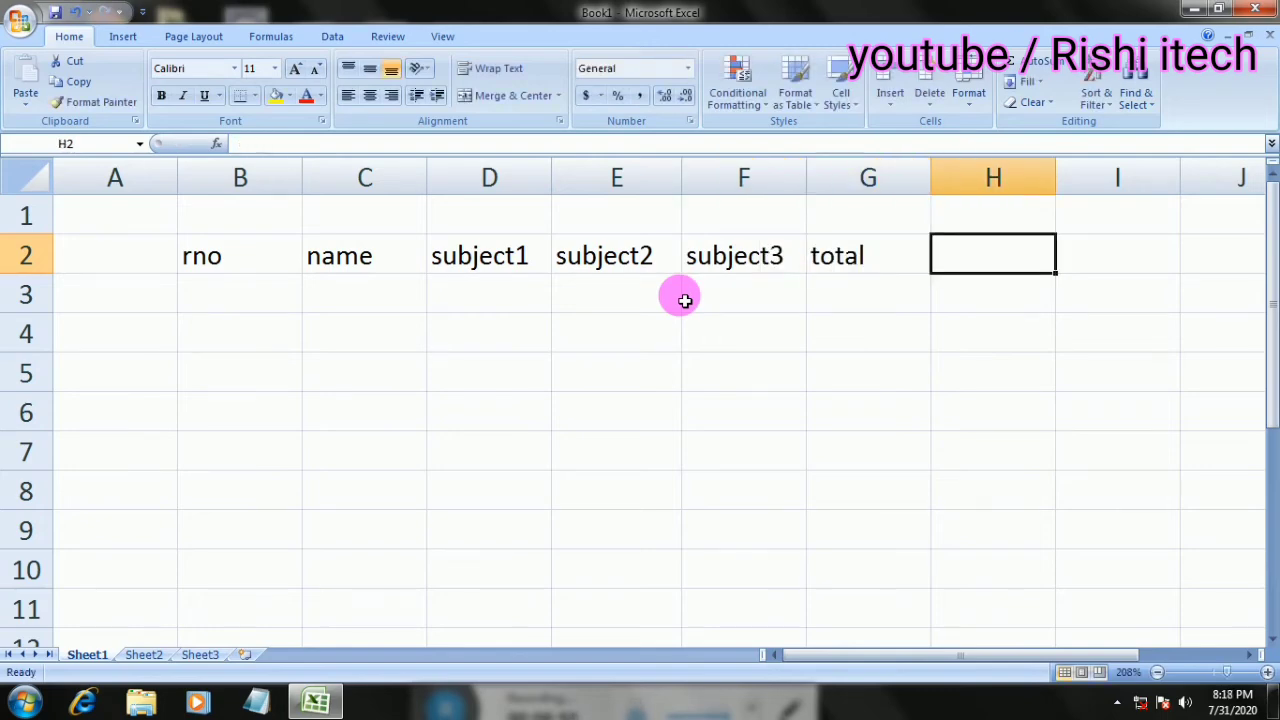
text(Q)
key(BackSpace)
text(Av)
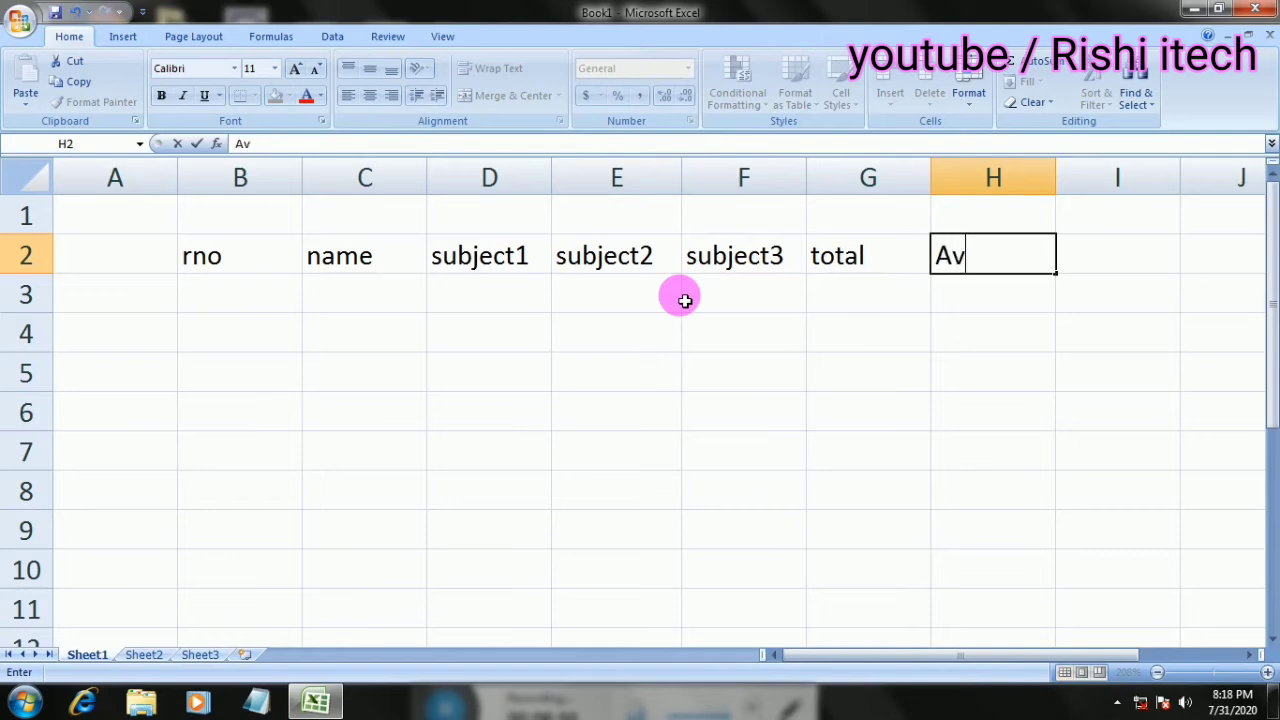
text(erage)
key(Return)
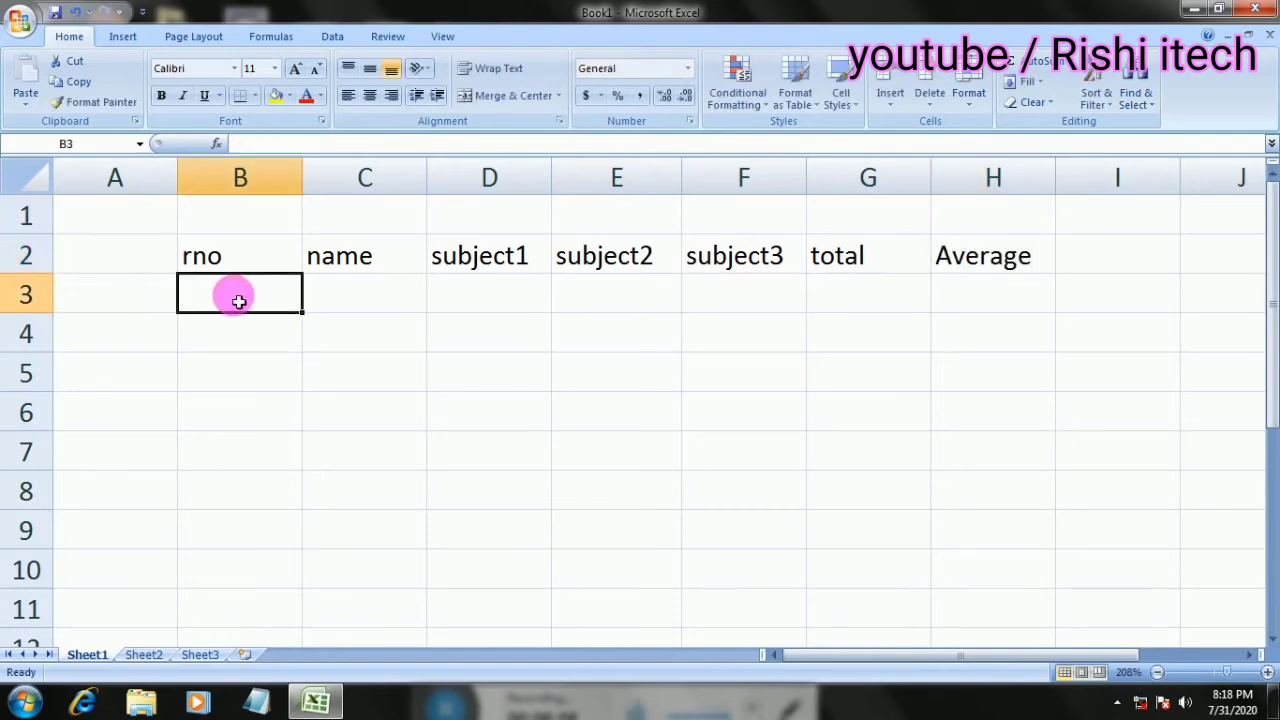
Enter the numbers 1, 2, 3 and 4 one by one in cells B3 to B6
text(1)
key(Return)
text(2)
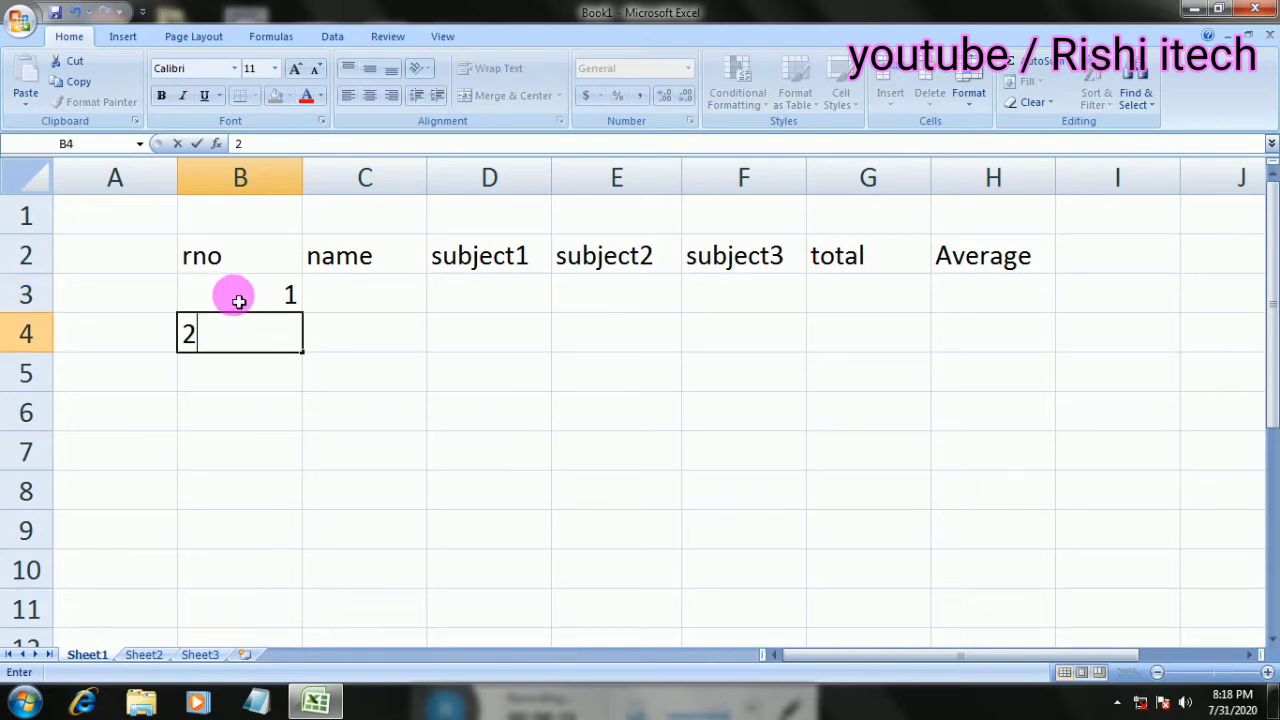
key(Return)
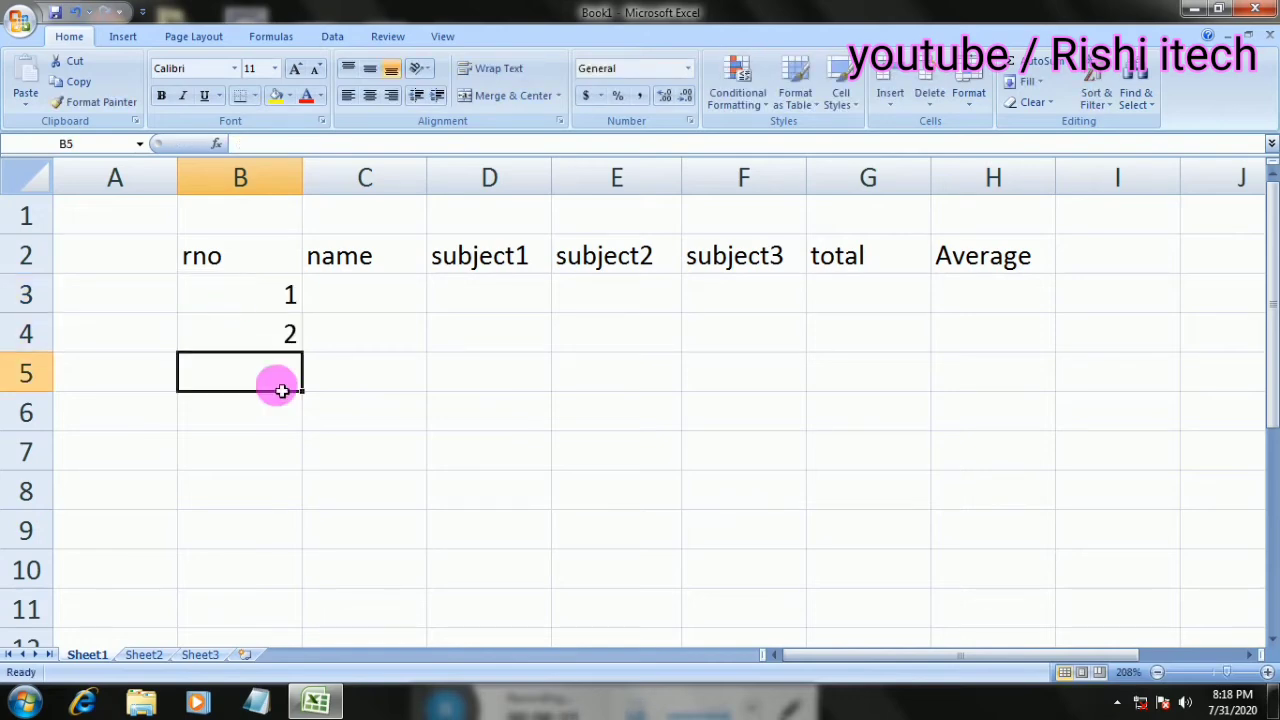
text(3)
key(Return)
text(4)
key(Return)
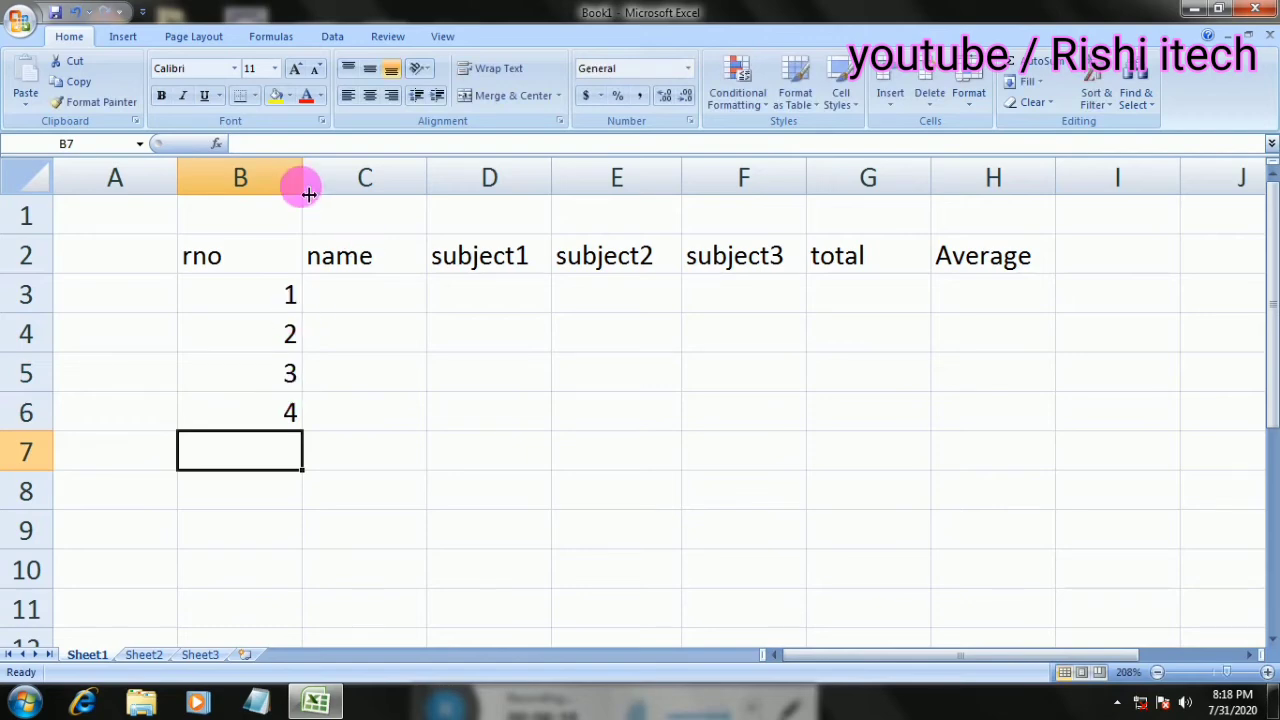
Select the roll numbers in B3:B6 and clear their contents
click(287, 296)
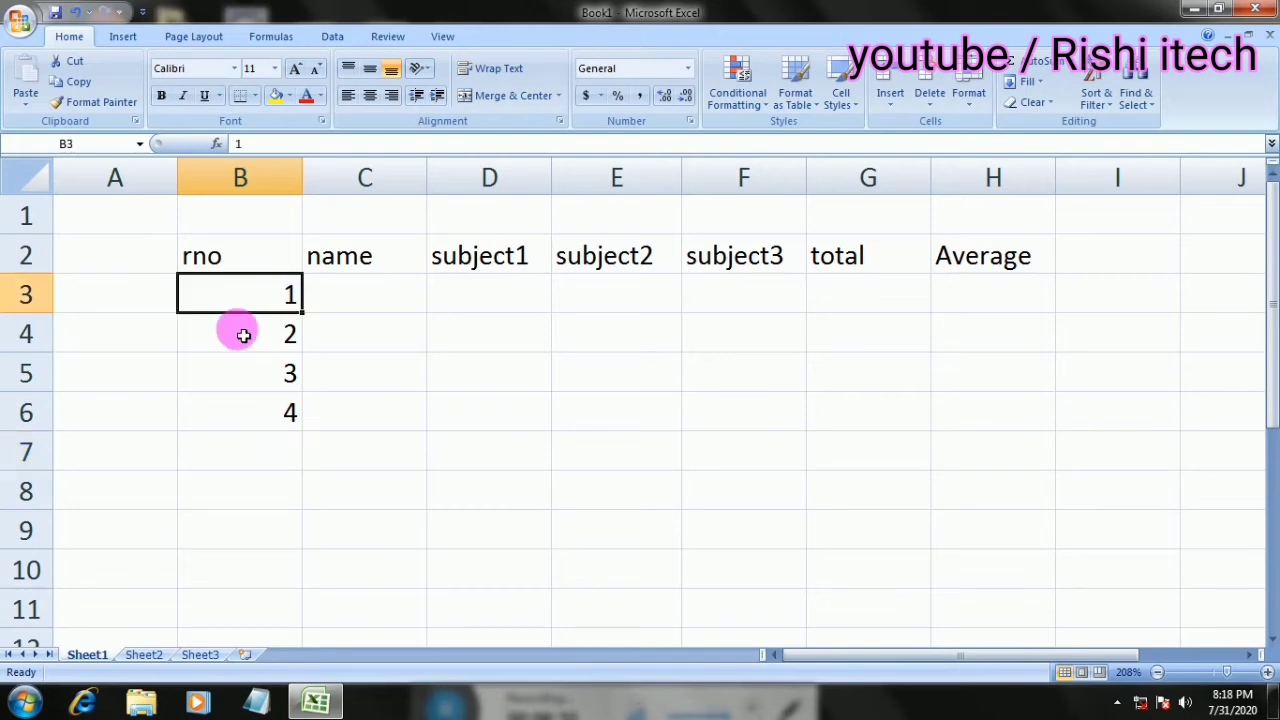
click(352, 332)
click(271, 294)
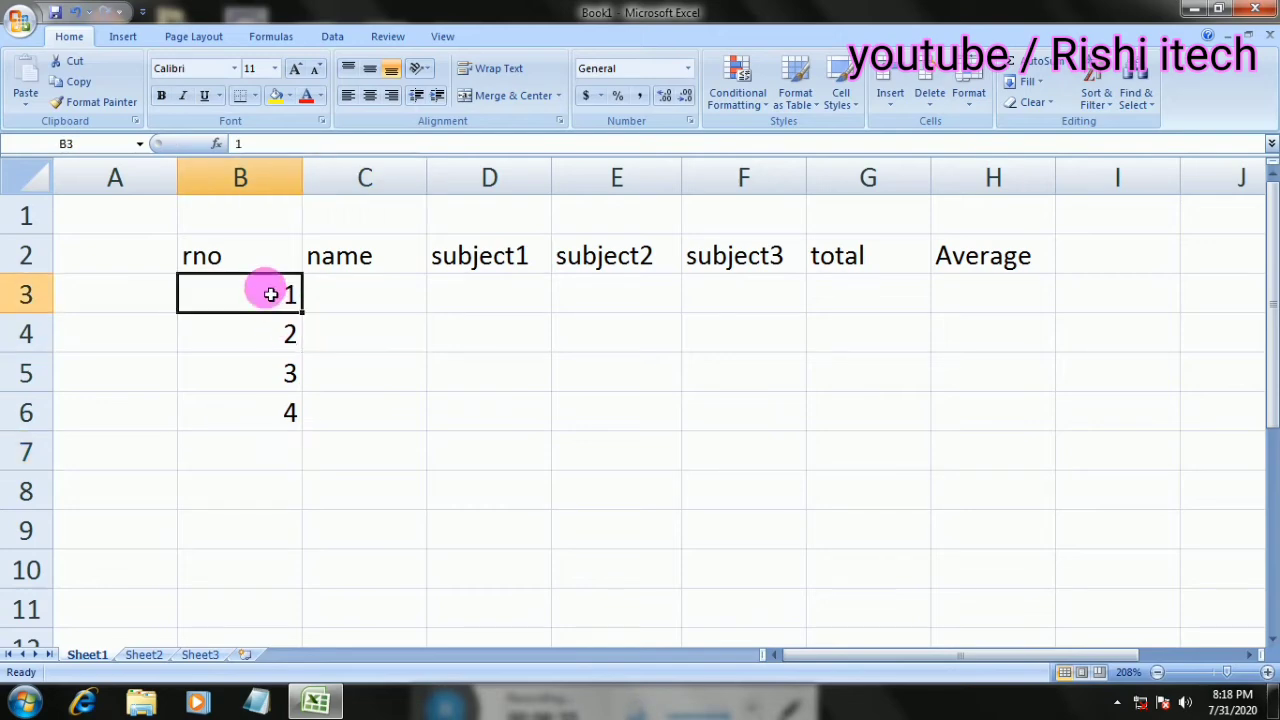
key(shift+Down)
key(shift+Down)
key(shift+Down)
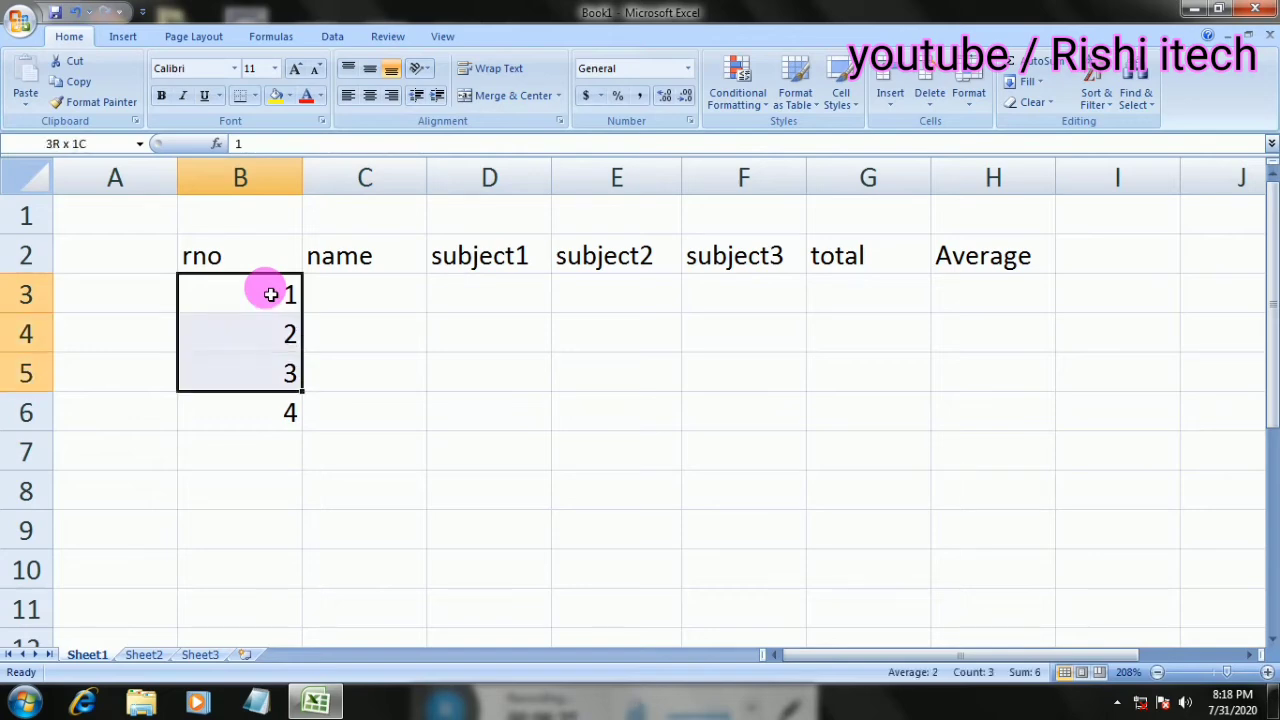
key(Delete)
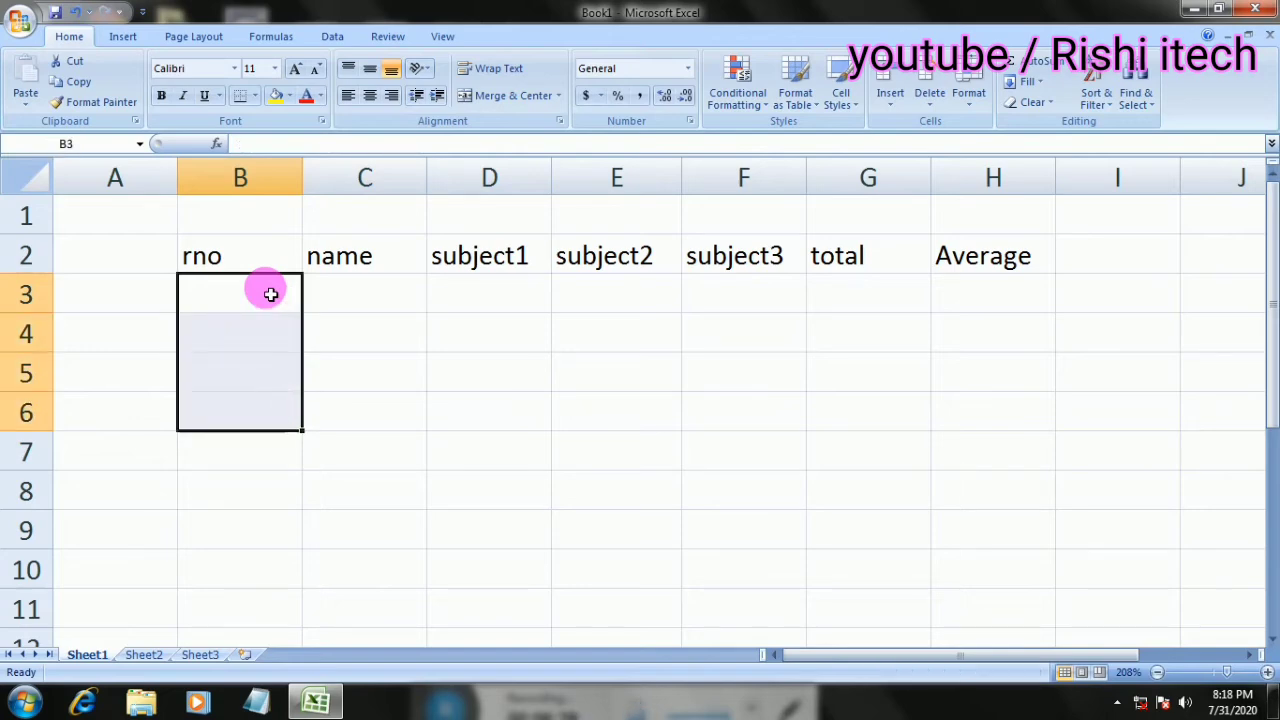
Enter 1 in cell B3 and 2 in cell B4 as the start of a series
text(1)
key(Return)
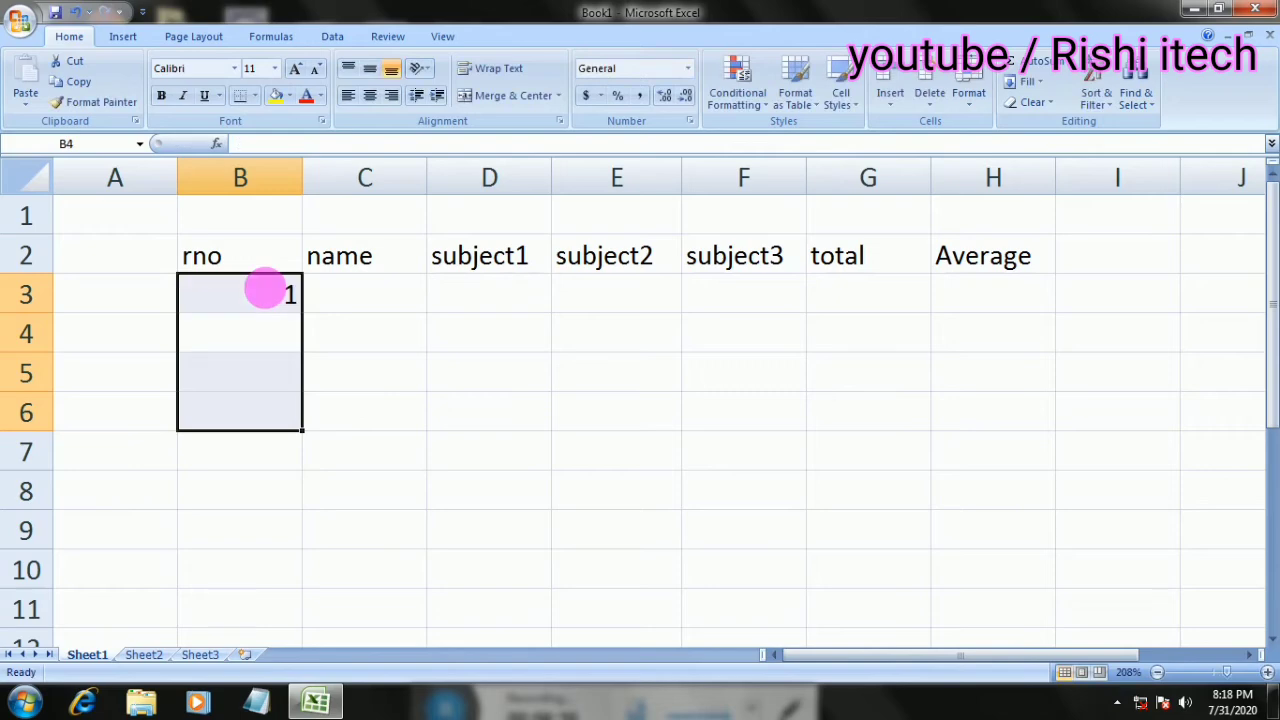
text(2)
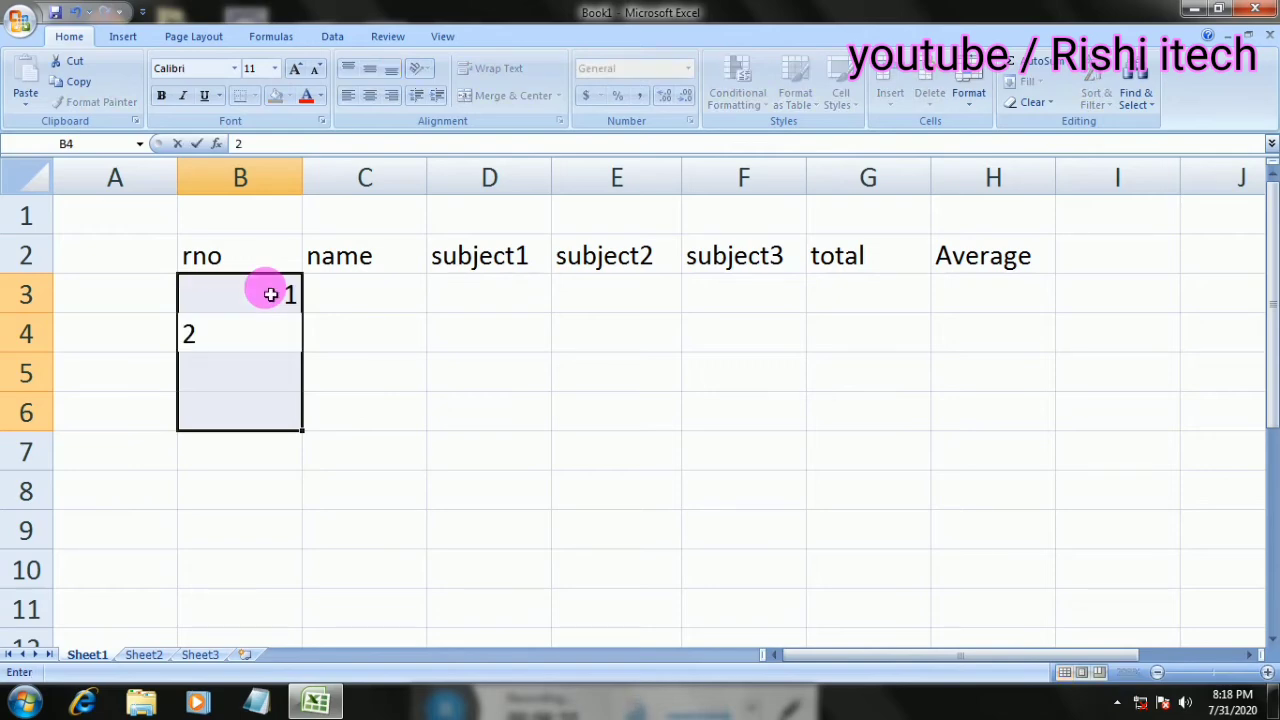
key(Return)
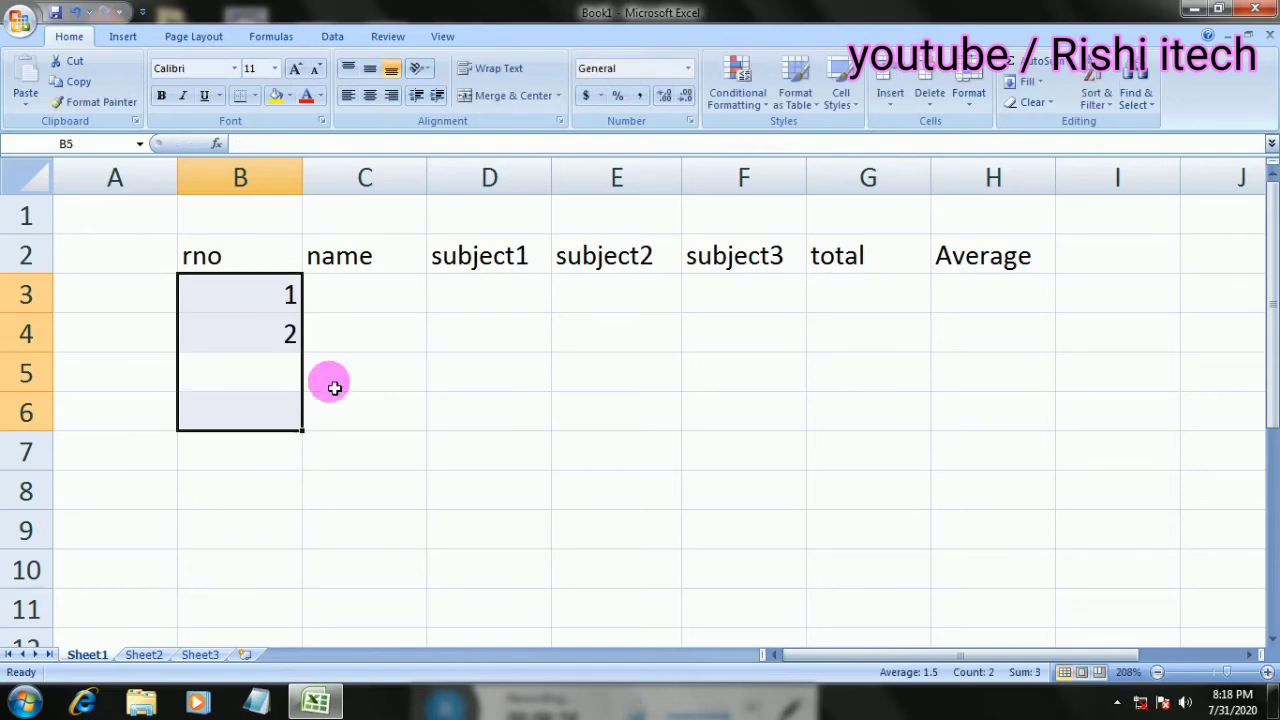
Fill the series from B3:B4 down to B9, and undo the fill
click(330, 383)
click(275, 294)
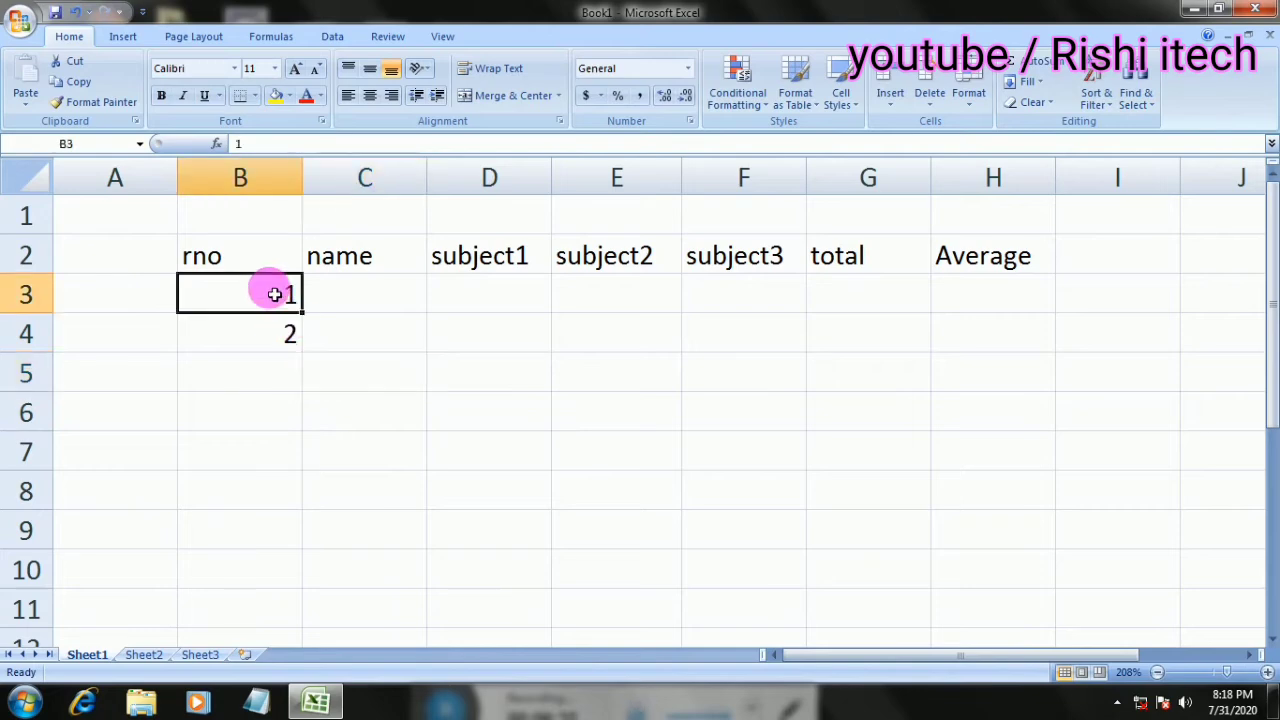
drag(268, 289, 275, 333)
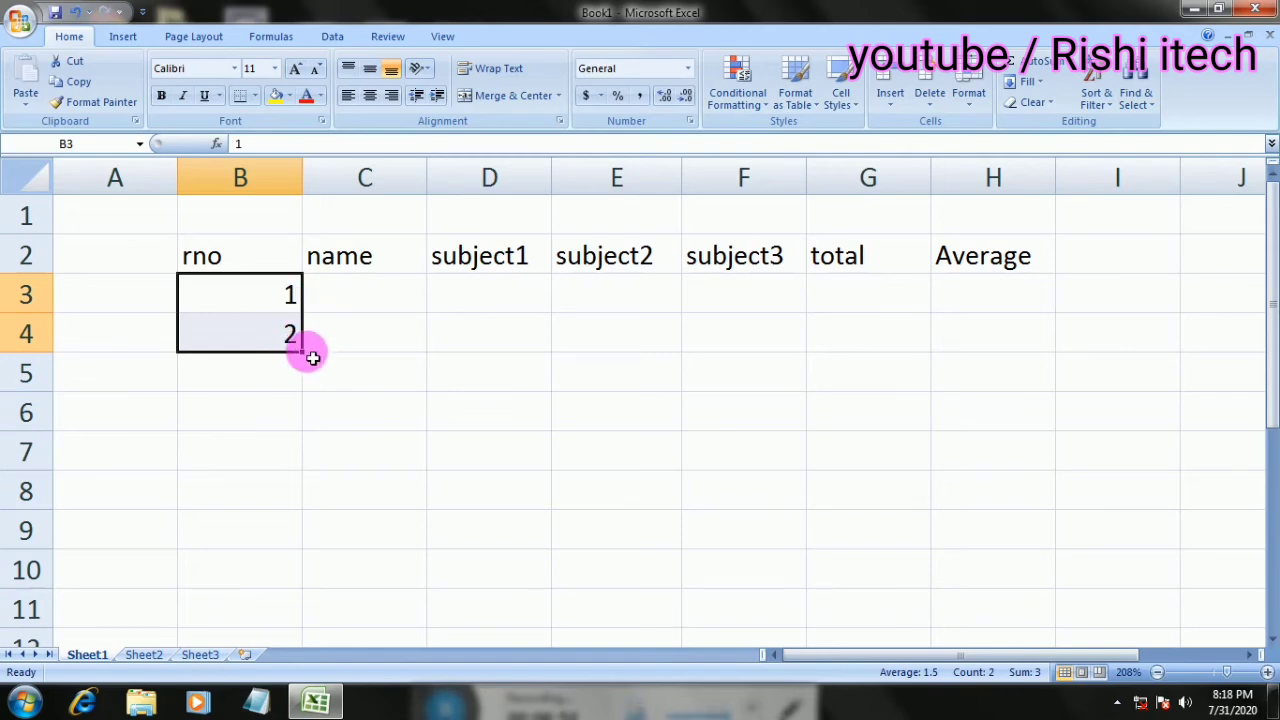
drag(310, 364, 308, 547)
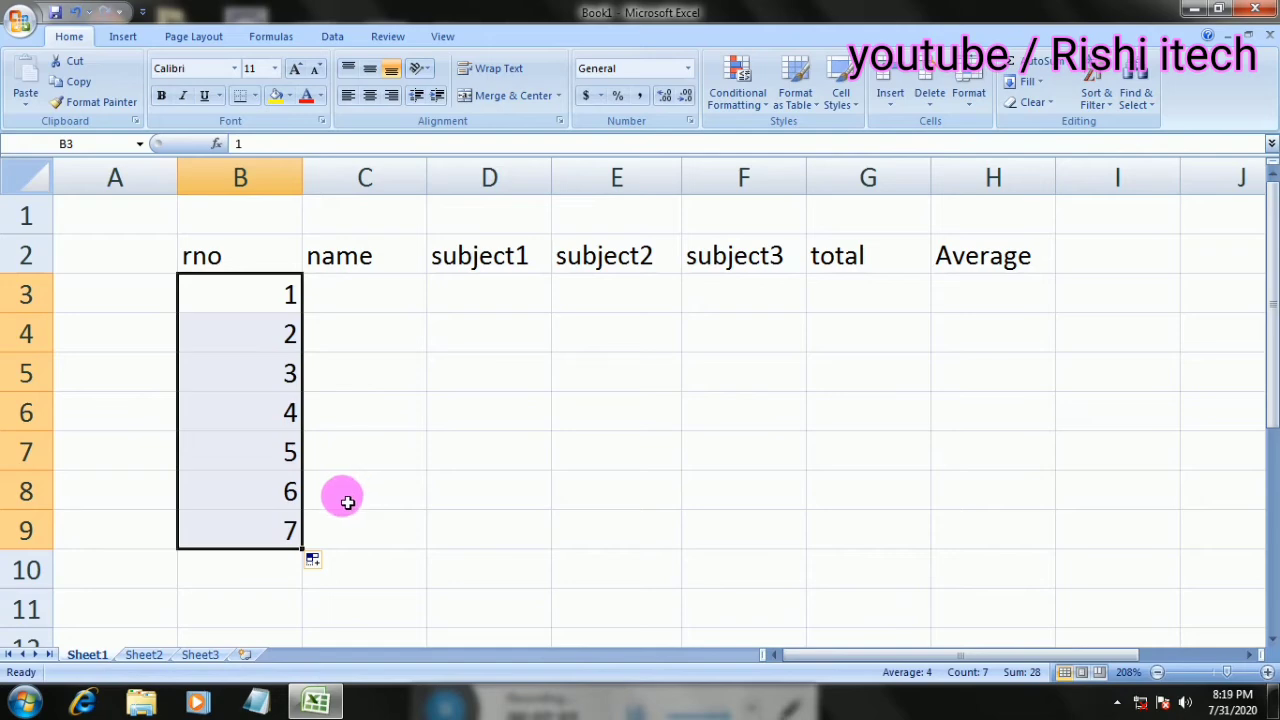
key(ctrl+z)
Set cell B4 to 3 and fill the series from B3:B4 down to B8
click(292, 342)
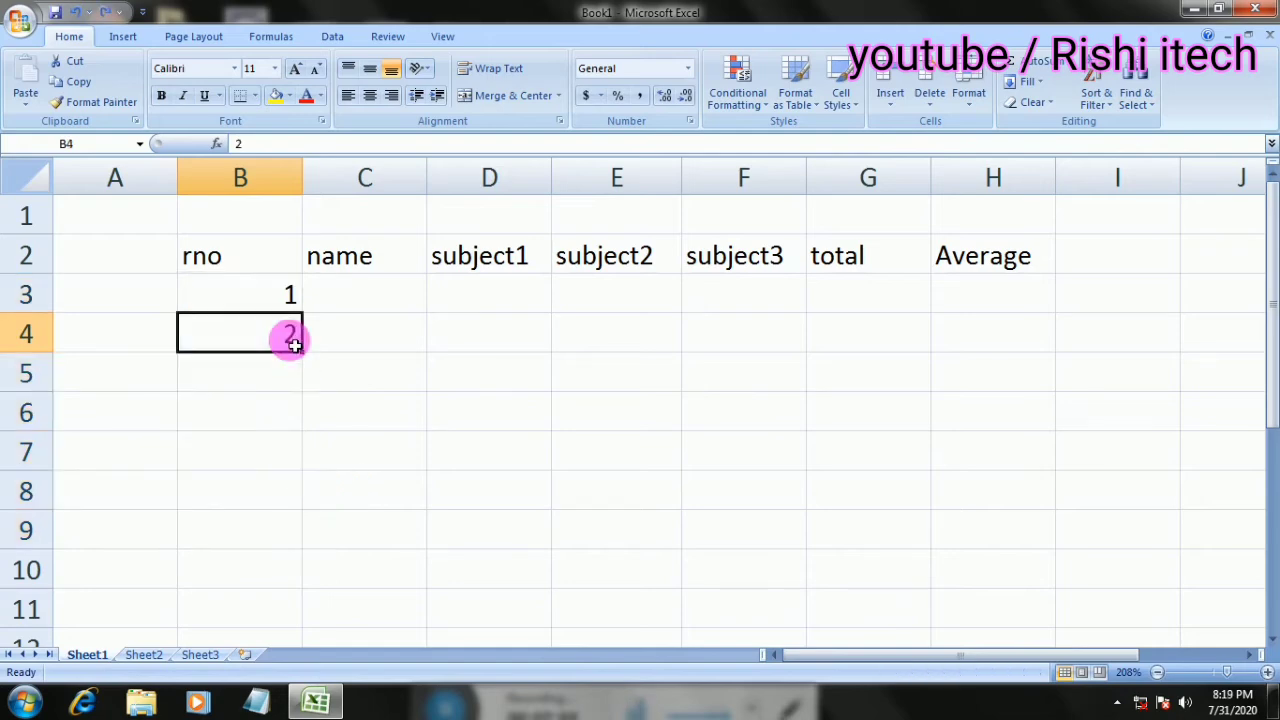
text(5)
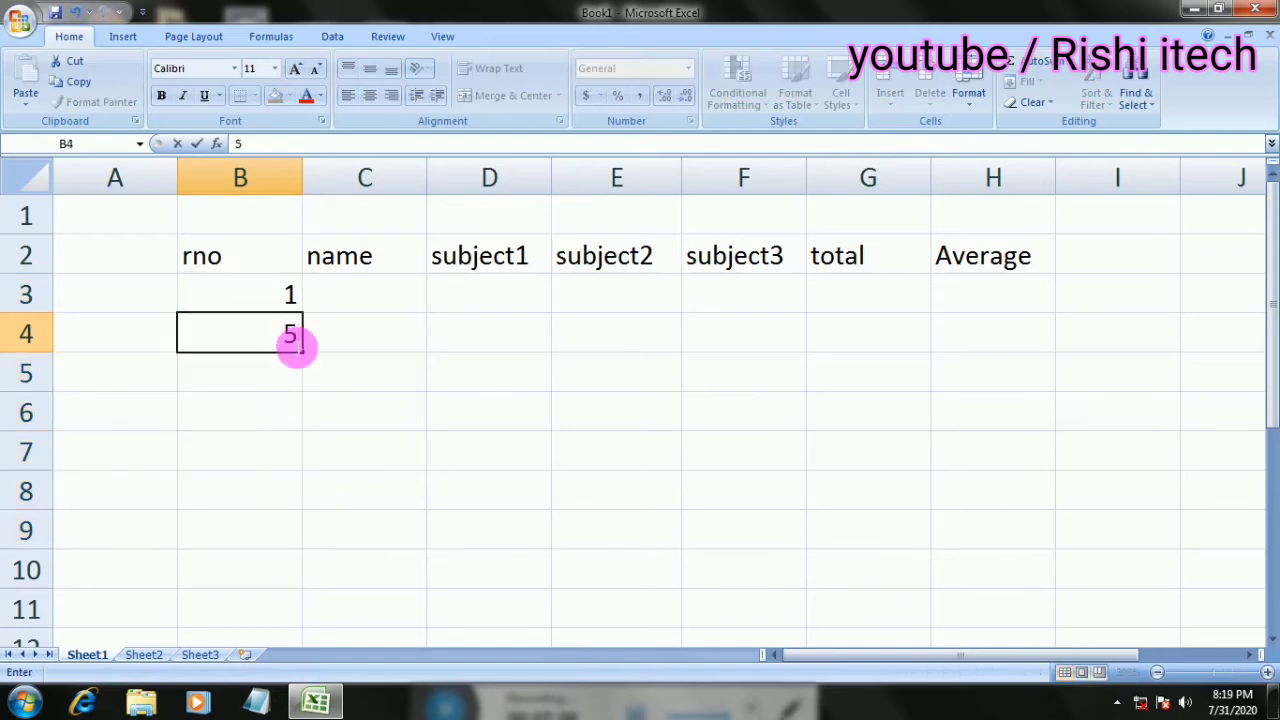
text(3)
key(Return)
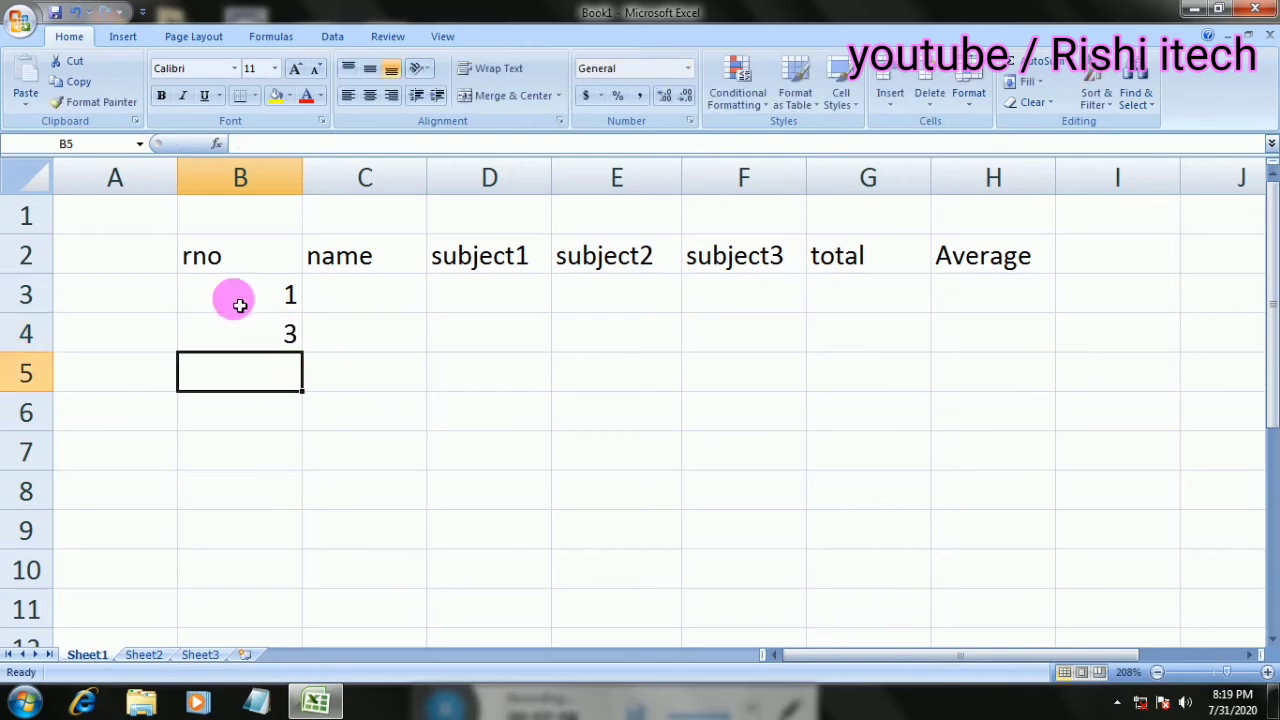
drag(264, 297, 295, 500)
click(431, 386)
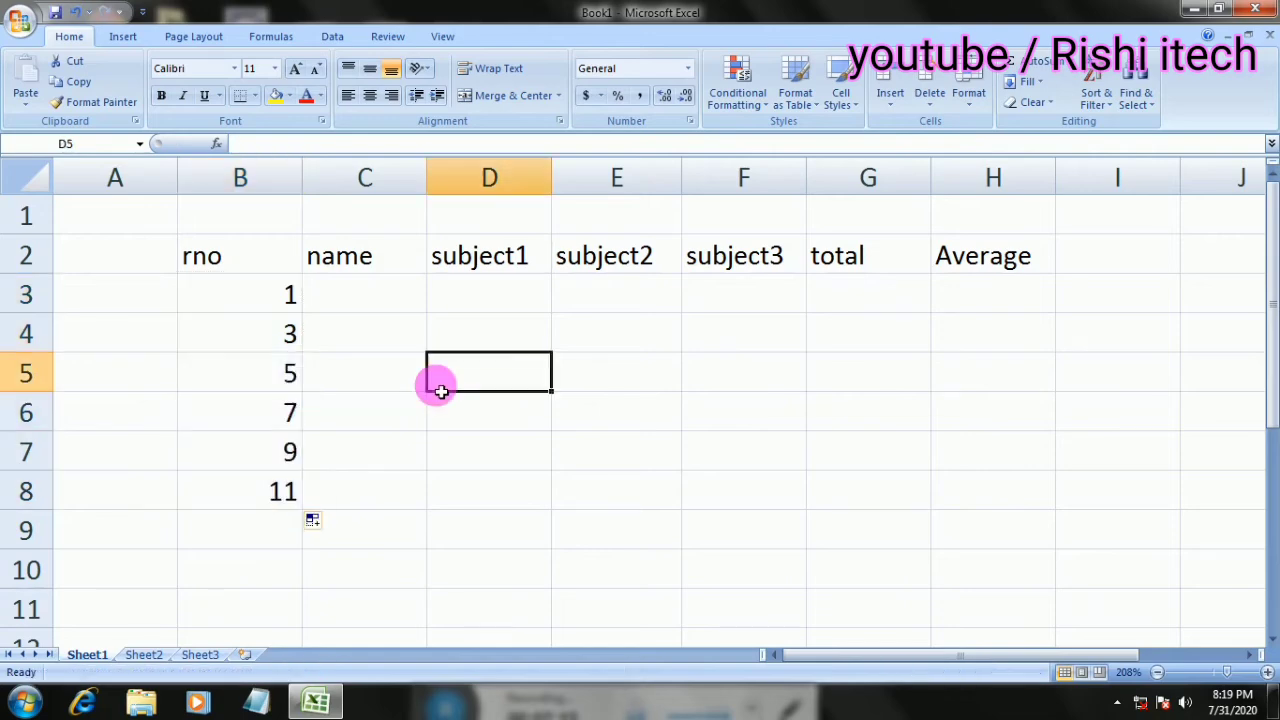
Clear the odd-number series from B3:B8 and return to cell B3
click(271, 284)
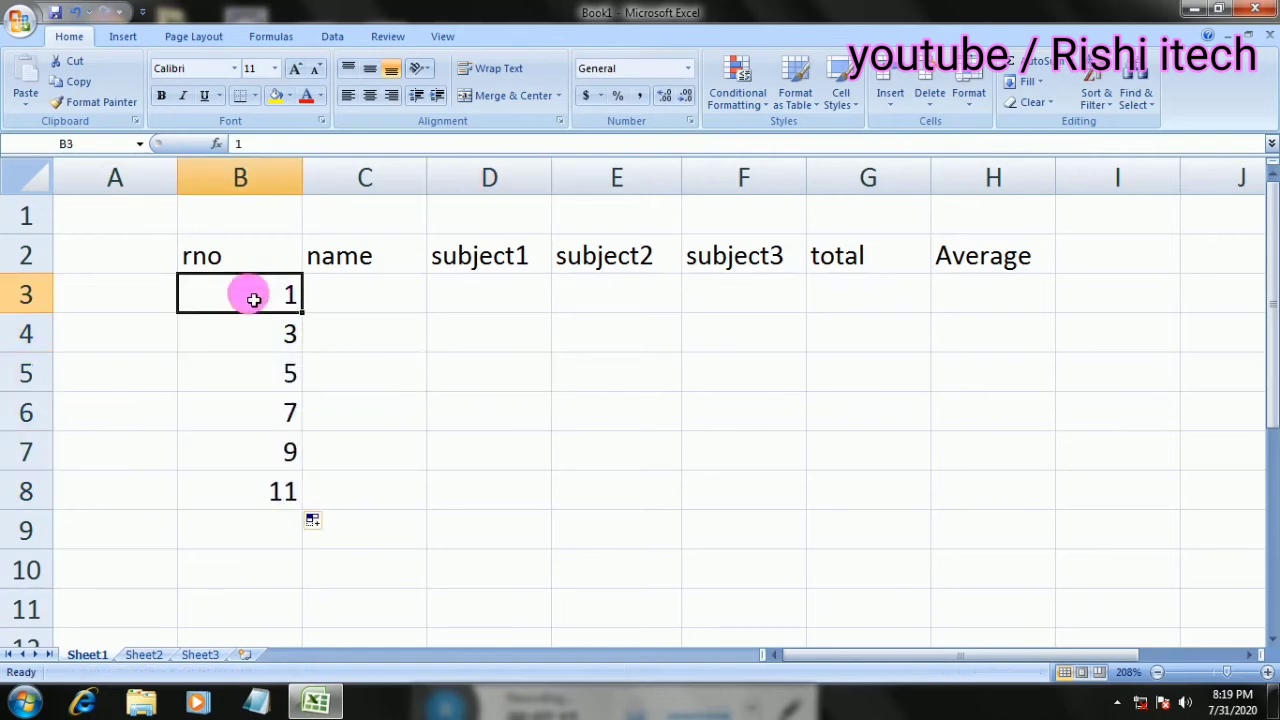
drag(267, 382, 274, 489)
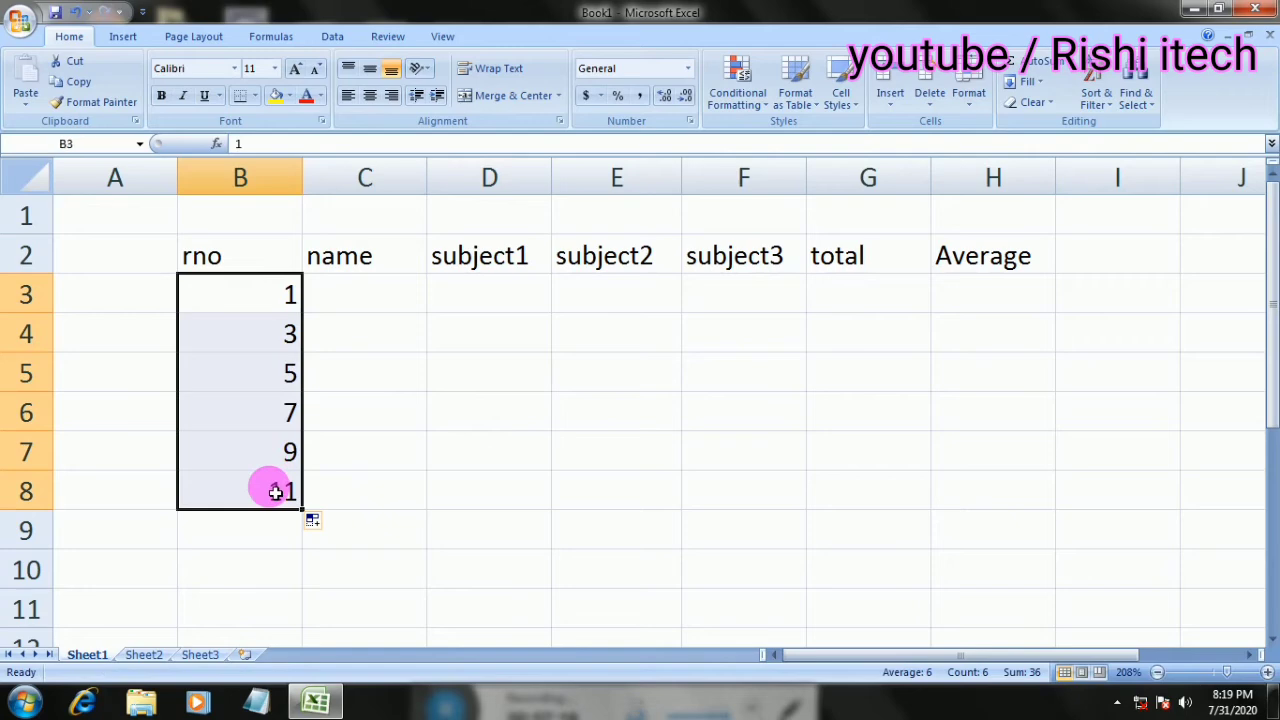
key(Delete)
key(Up)
key(Down)
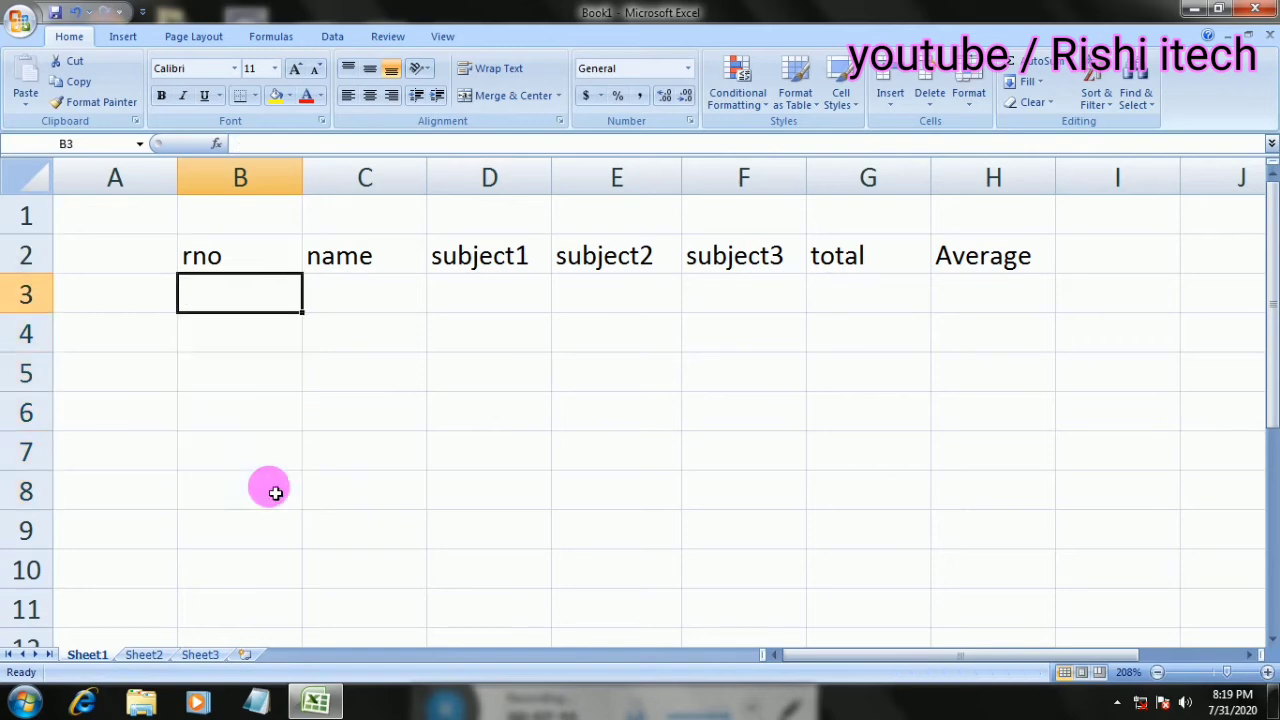
Enter 10 in B3 and 20 in B4, and fill the series down to B10
text(10)
key(Return)
text(20)
key(Return)
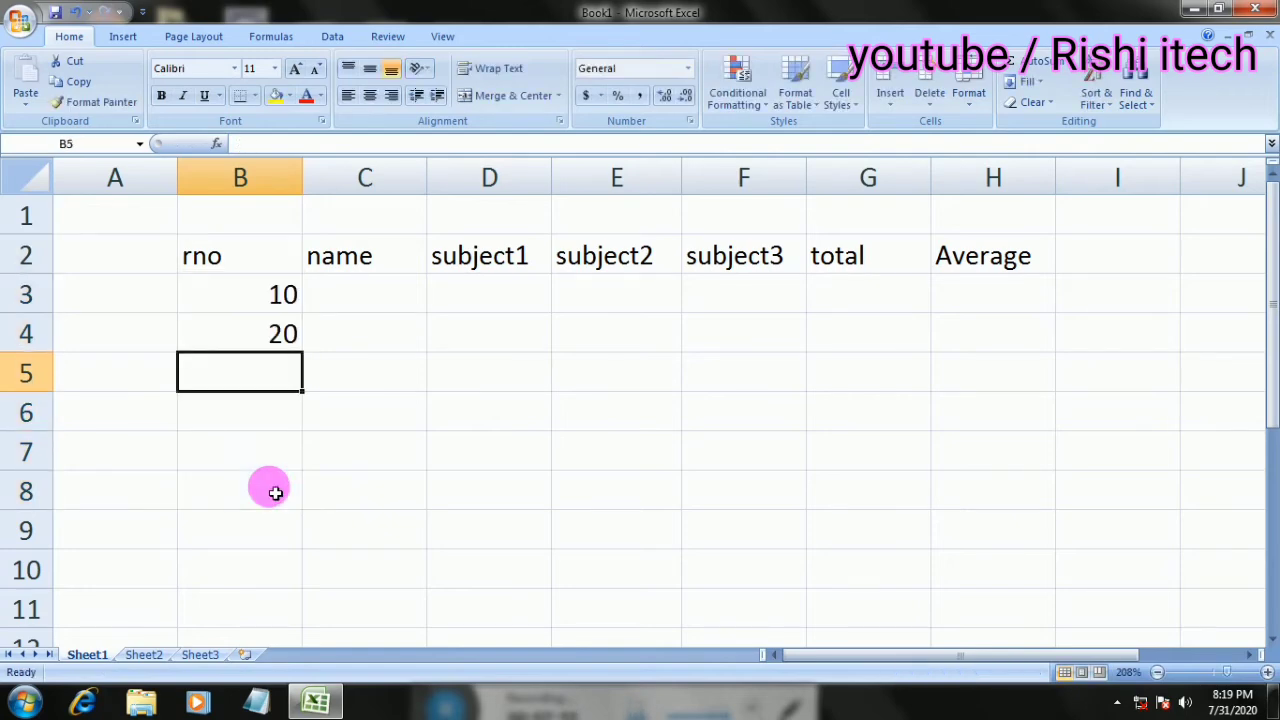
drag(251, 303, 310, 578)
click(381, 450)
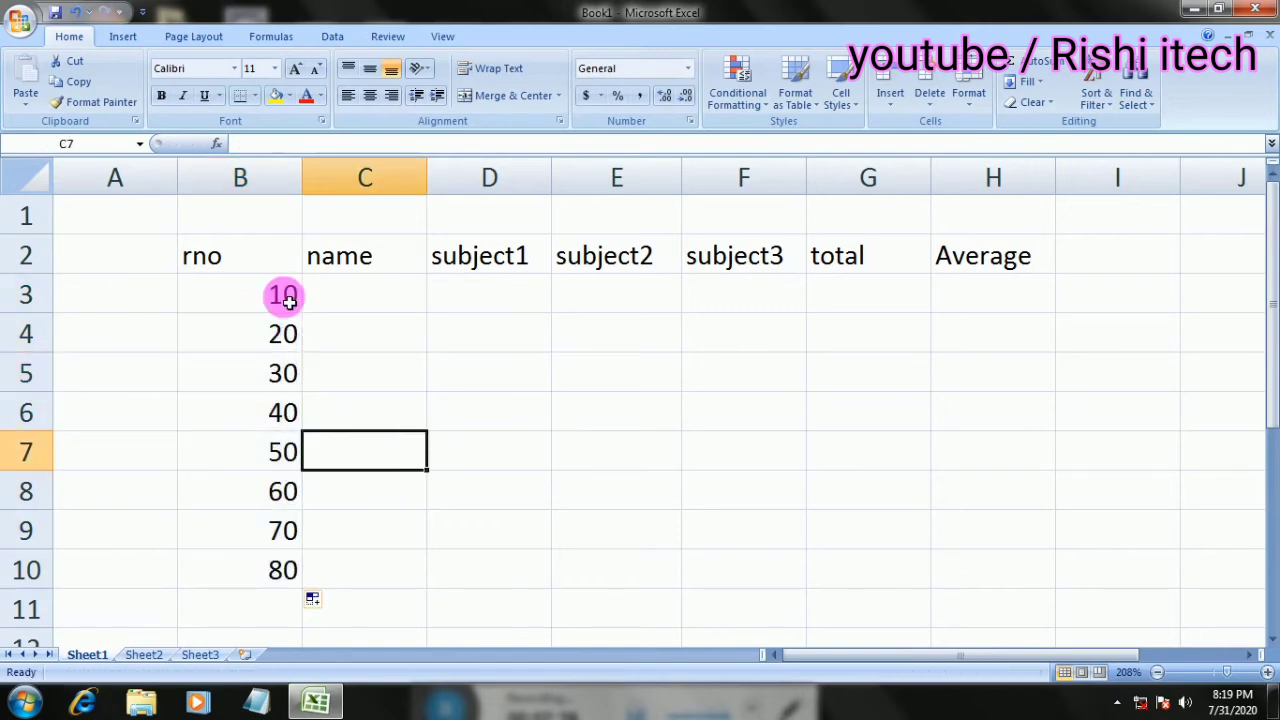
Replace the first two series values, entering 2 in B3 and 1 in B4
click(276, 310)
key(shift+Down)
key(shift+Down)
key(shift+Down)
key(shift+Down)
key(shift+Down)
key(shift+Down)
key(shift+Down)
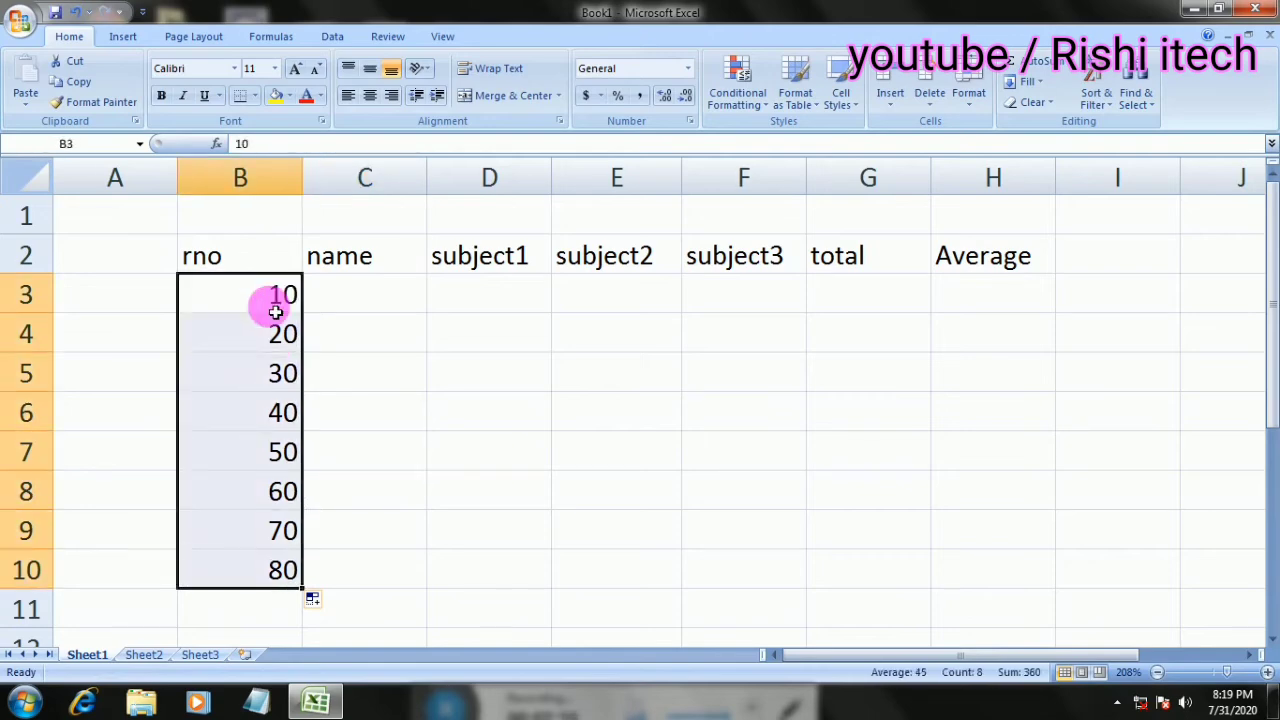
text(2)
key(Return)
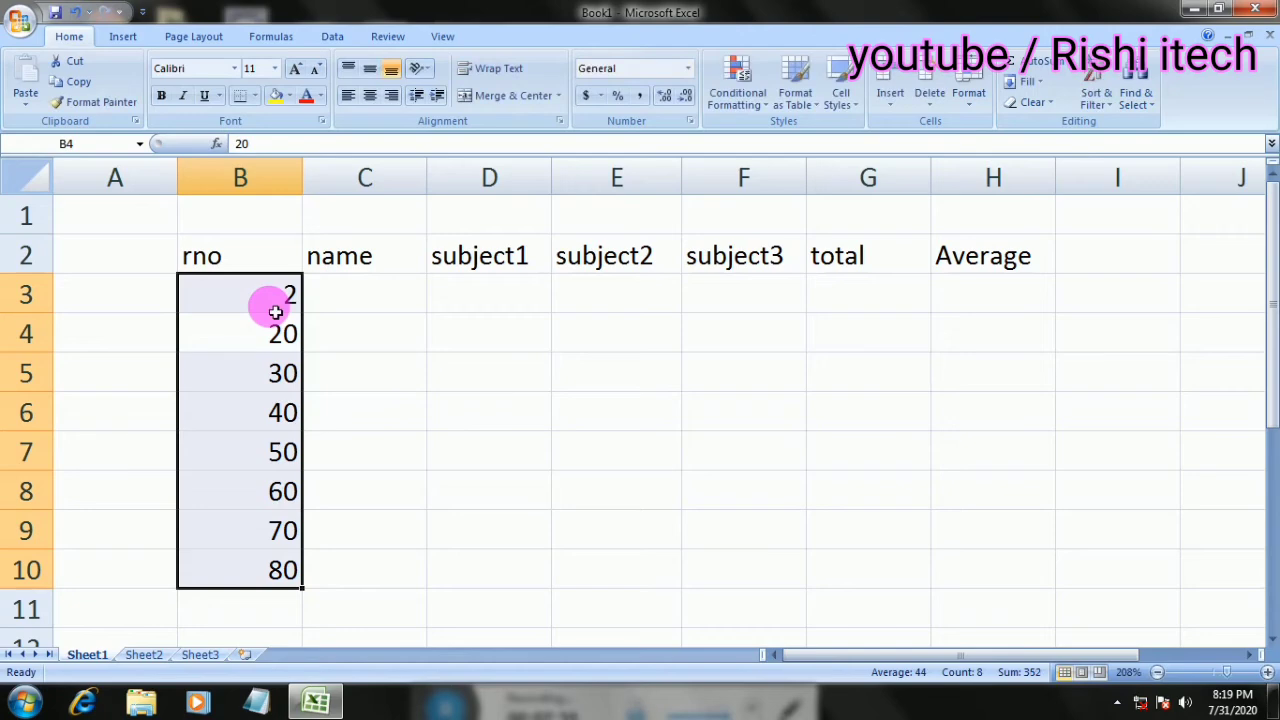
key(Return)
key(Up)
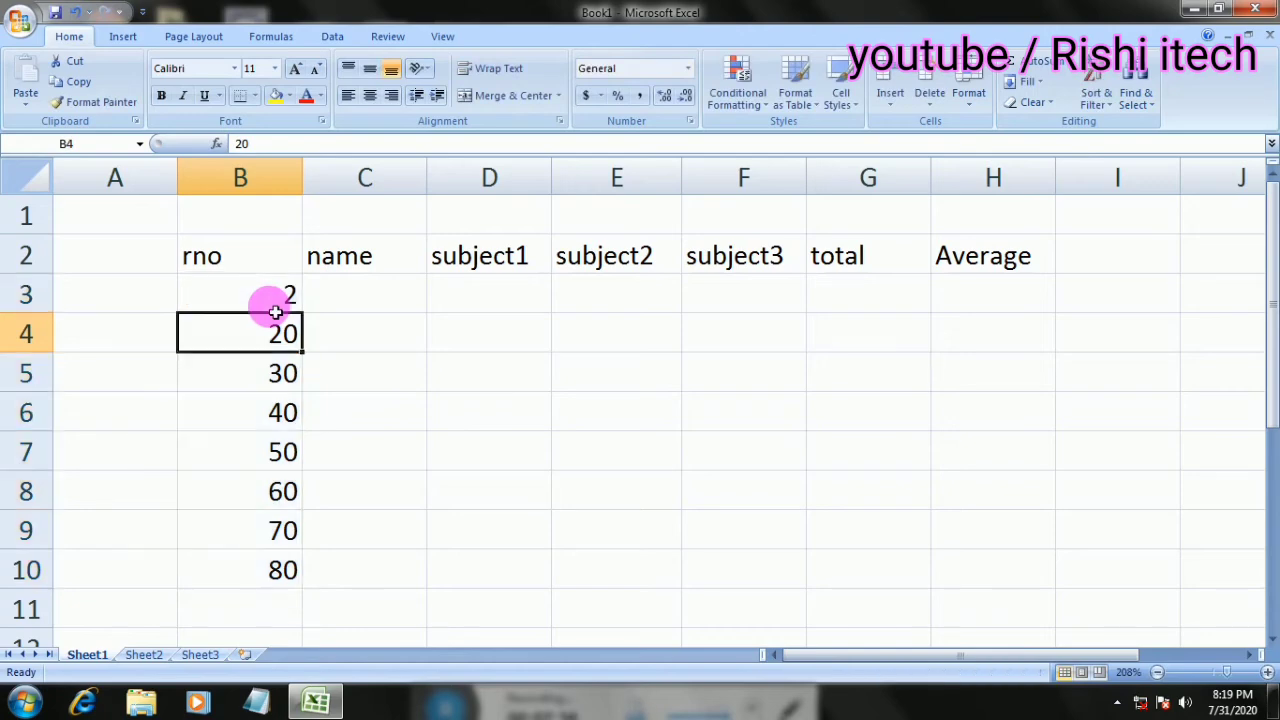
text(1)
key(Return)
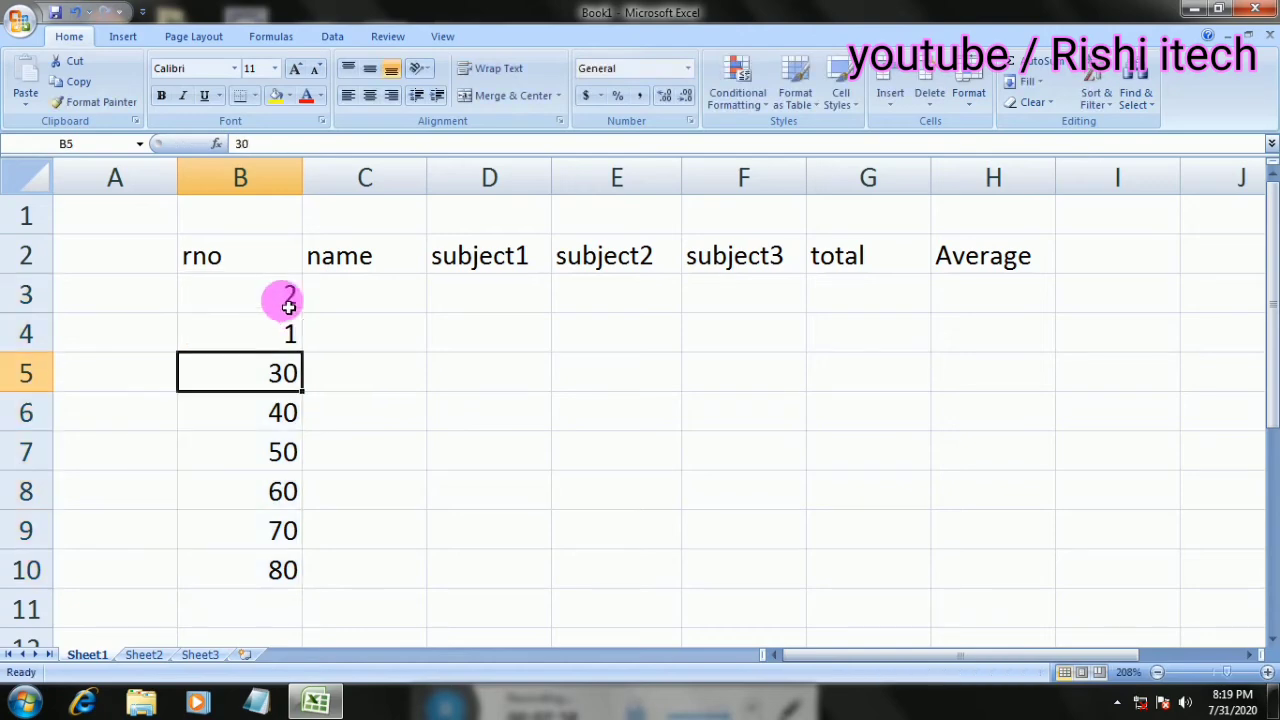
Fill the descending series from B3:B4 down to B10
click(338, 324)
click(288, 294)
drag(295, 320, 297, 328)
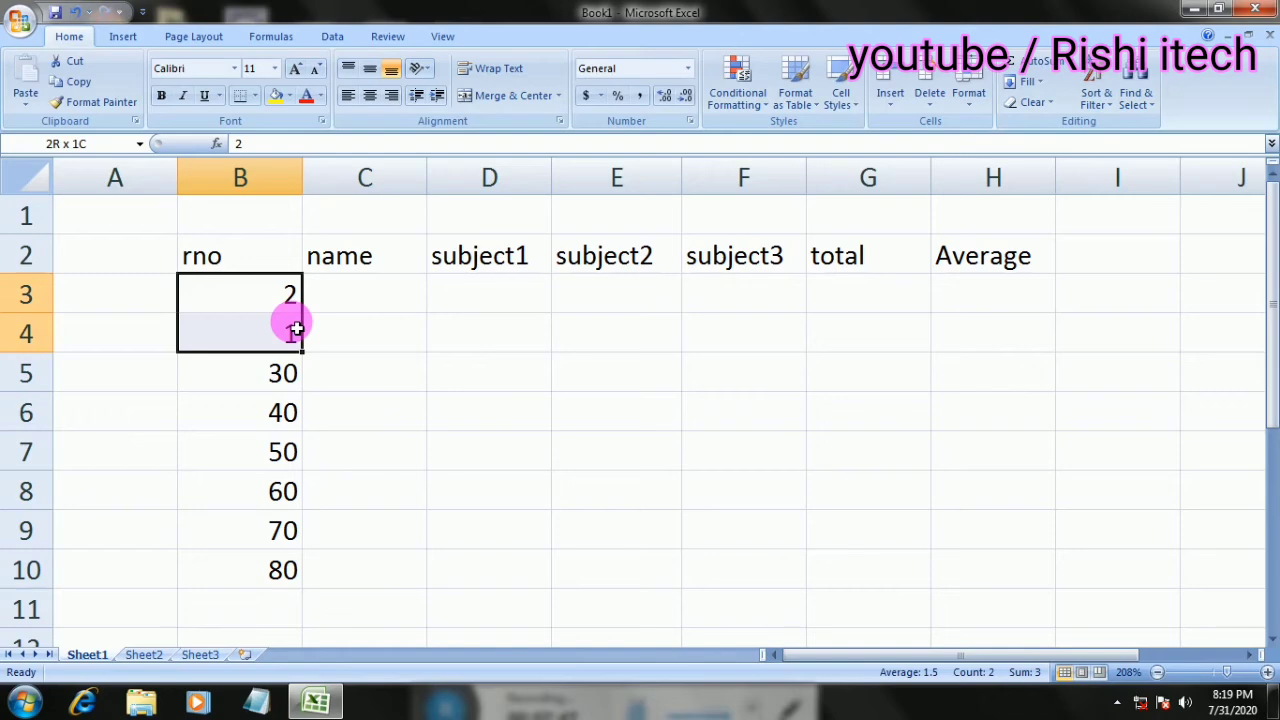
drag(297, 328, 310, 592)
click(380, 414)
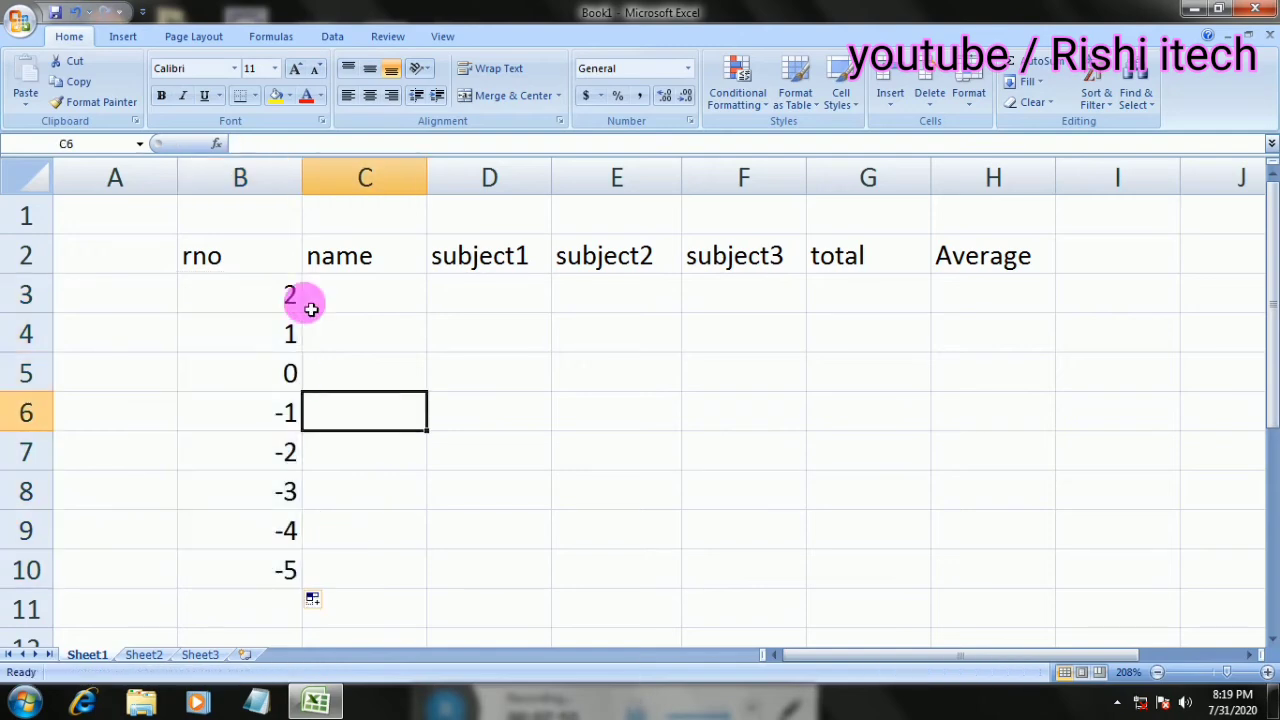
Enter 1 in B3 and 2 in B4, and fill the series down to B10
click(278, 311)
text(1)
key(Return)
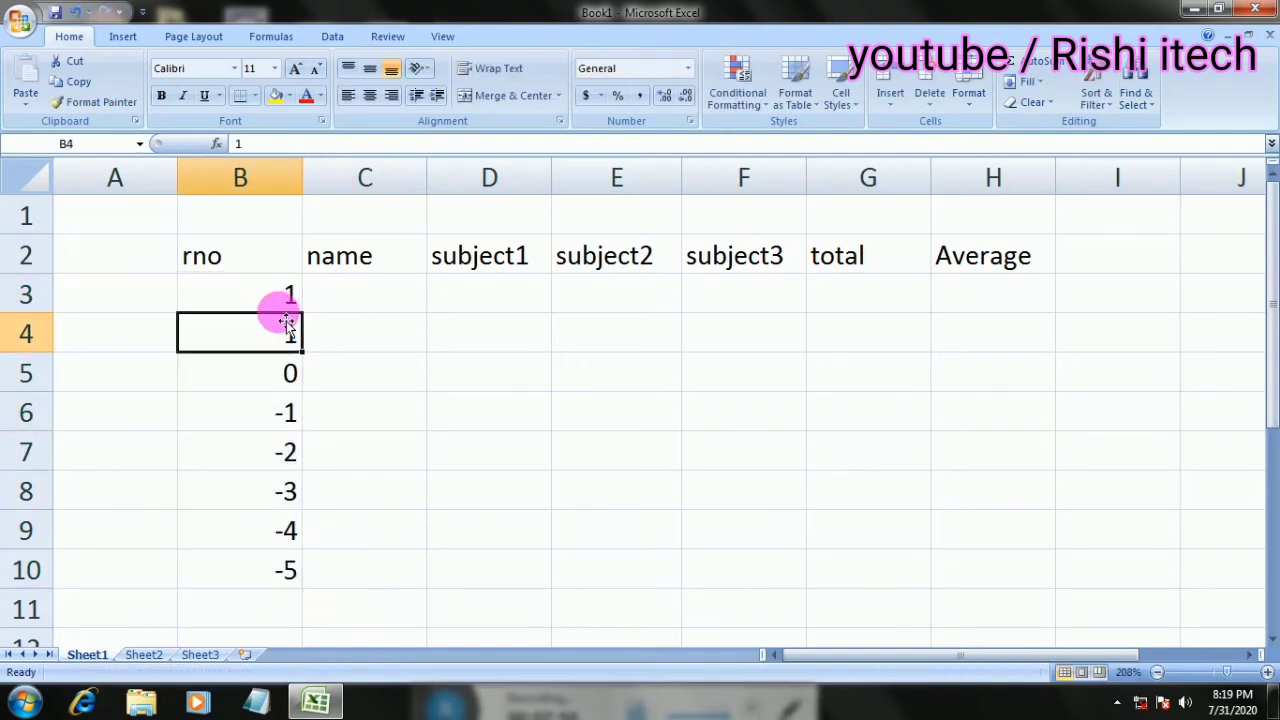
text(2)
key(Return)
drag(271, 291, 334, 606)
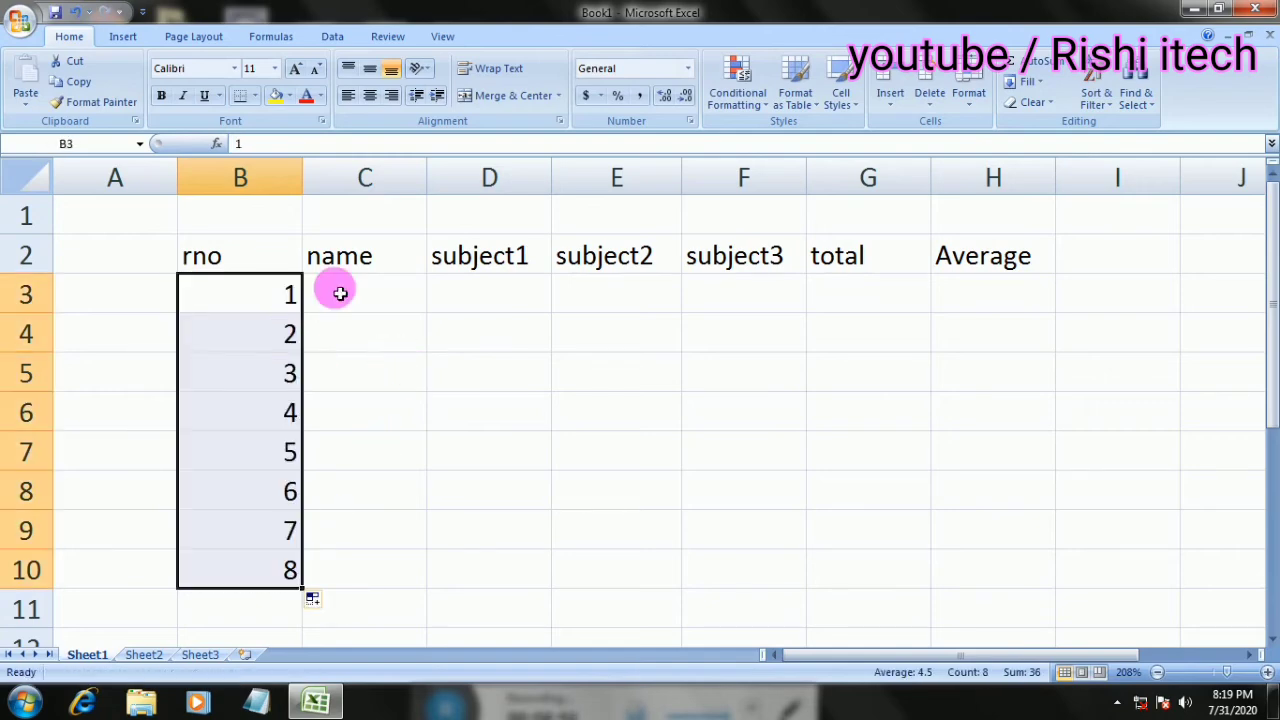
Narrow the rno column B to suit its short numbers
drag(303, 176, 246, 178)
click(423, 360)
Enter the letters a to h, one per row, in the name column from C3 to C10
click(308, 299)
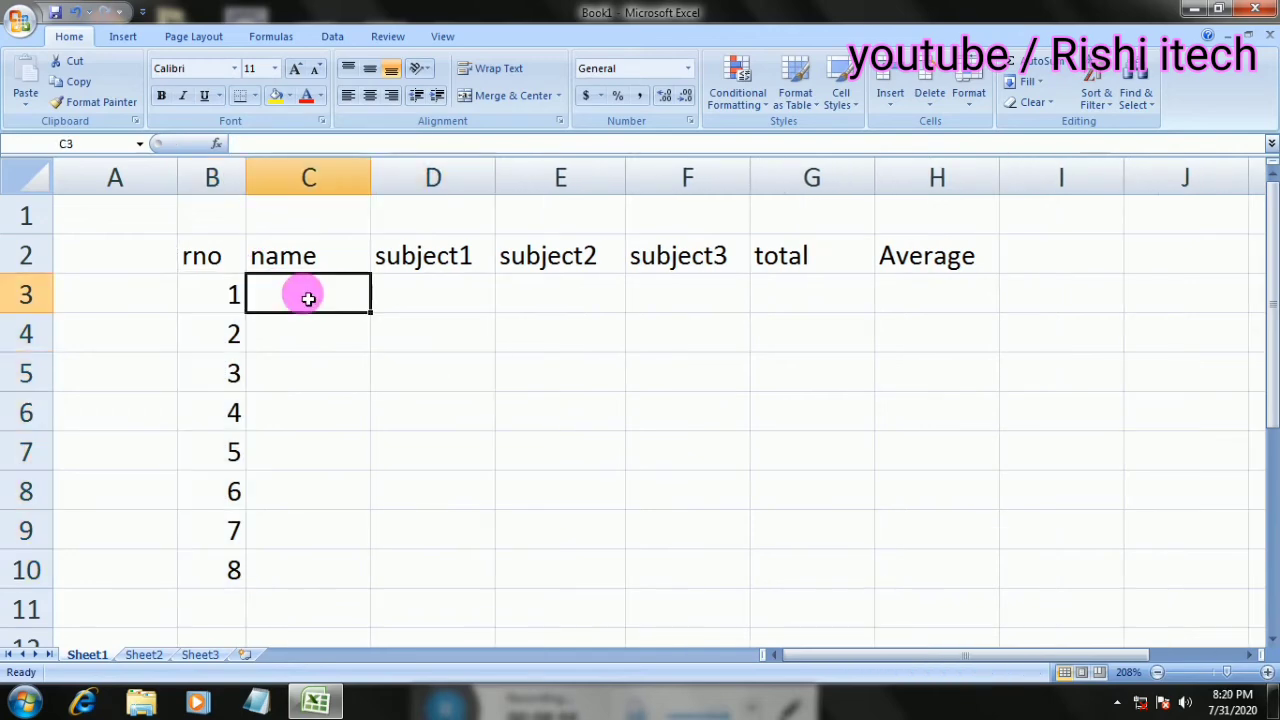
text(a)
key(Return)
text(b)
key(Return)
text(c)
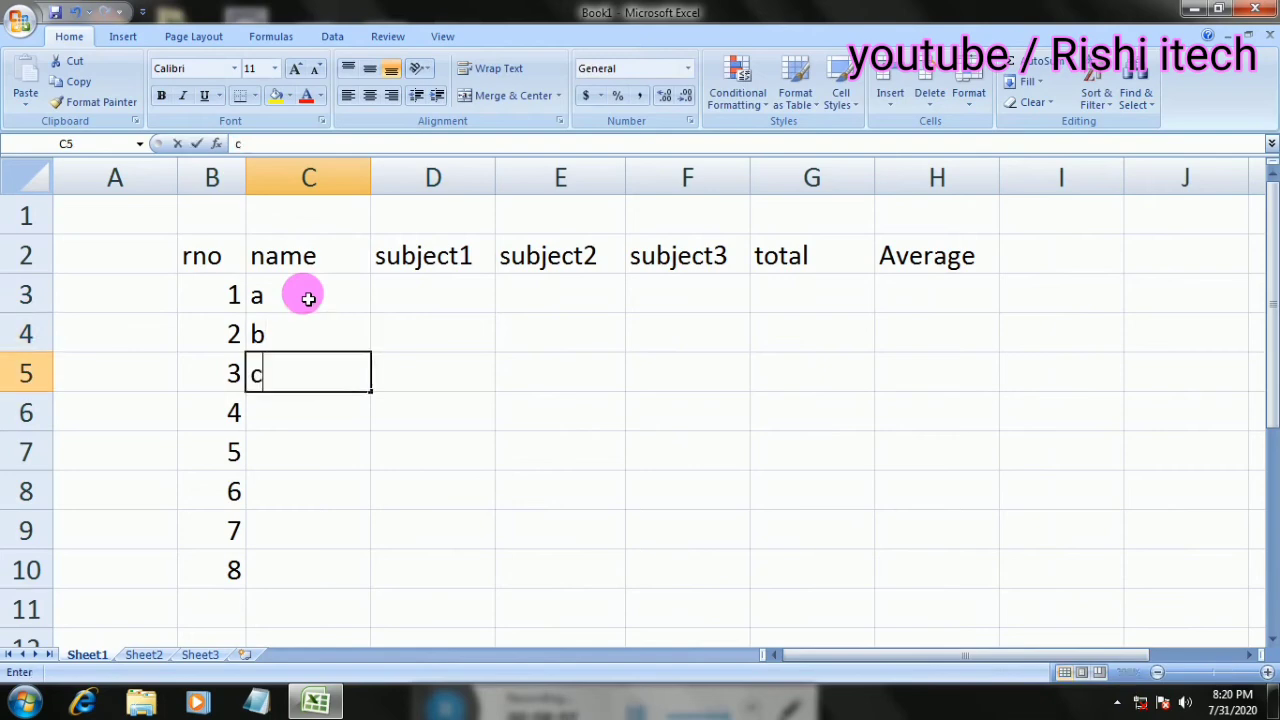
key(Return)
text(d)
key(Return)
text(e)
key(Return)
text(f)
key(Return)
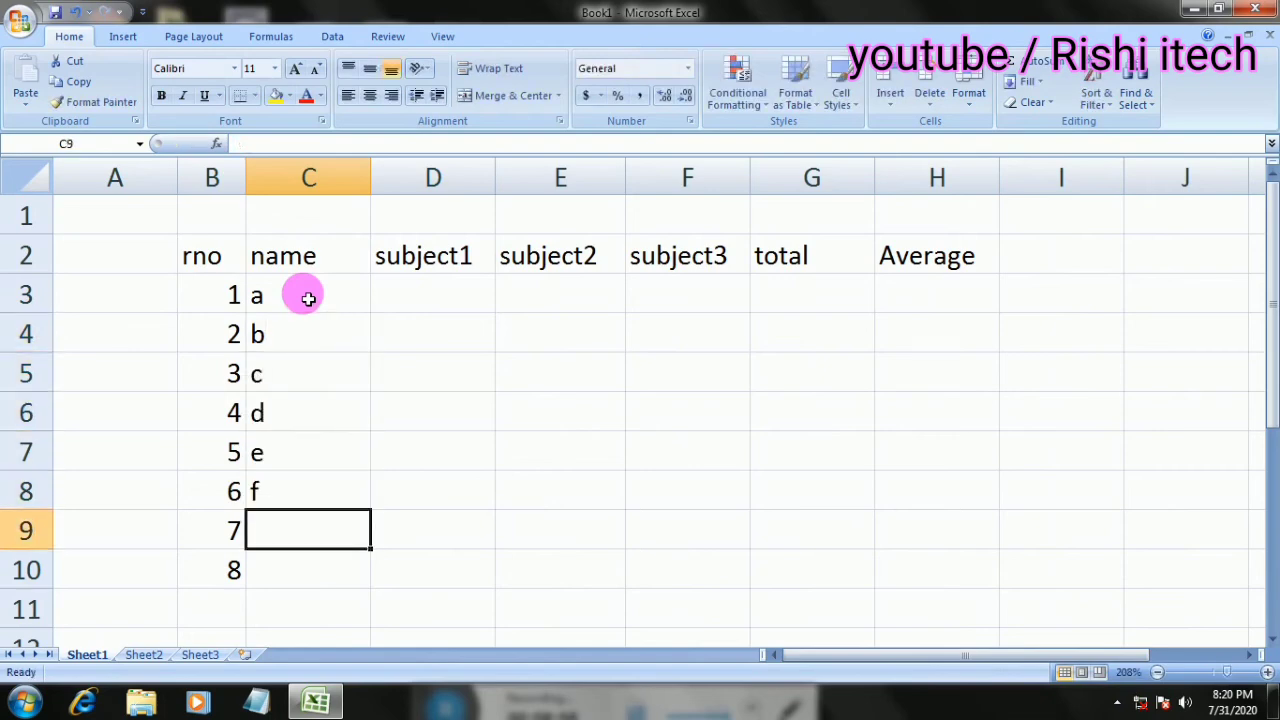
text(g)
key(Return)
text(h)
key(Return)
Enter i in C11 and j in C12, and clear these two extra entries
text(i)
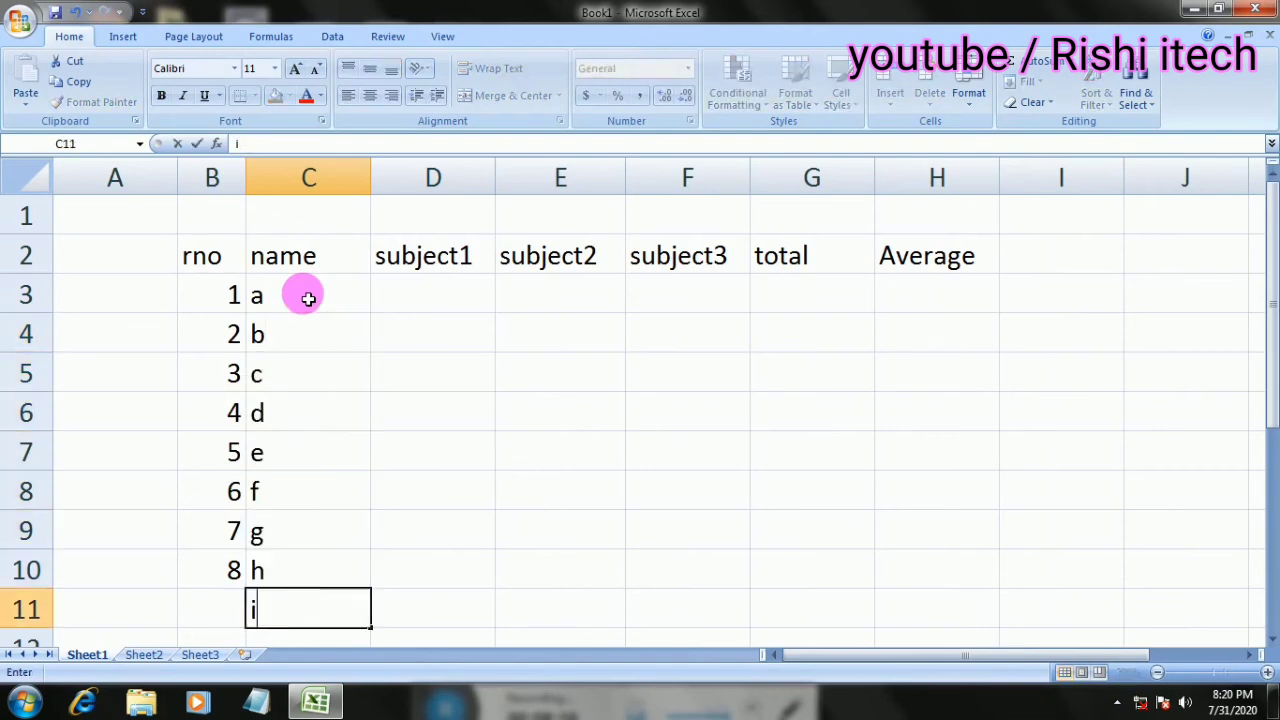
key(Return)
text(j)
key(Up)
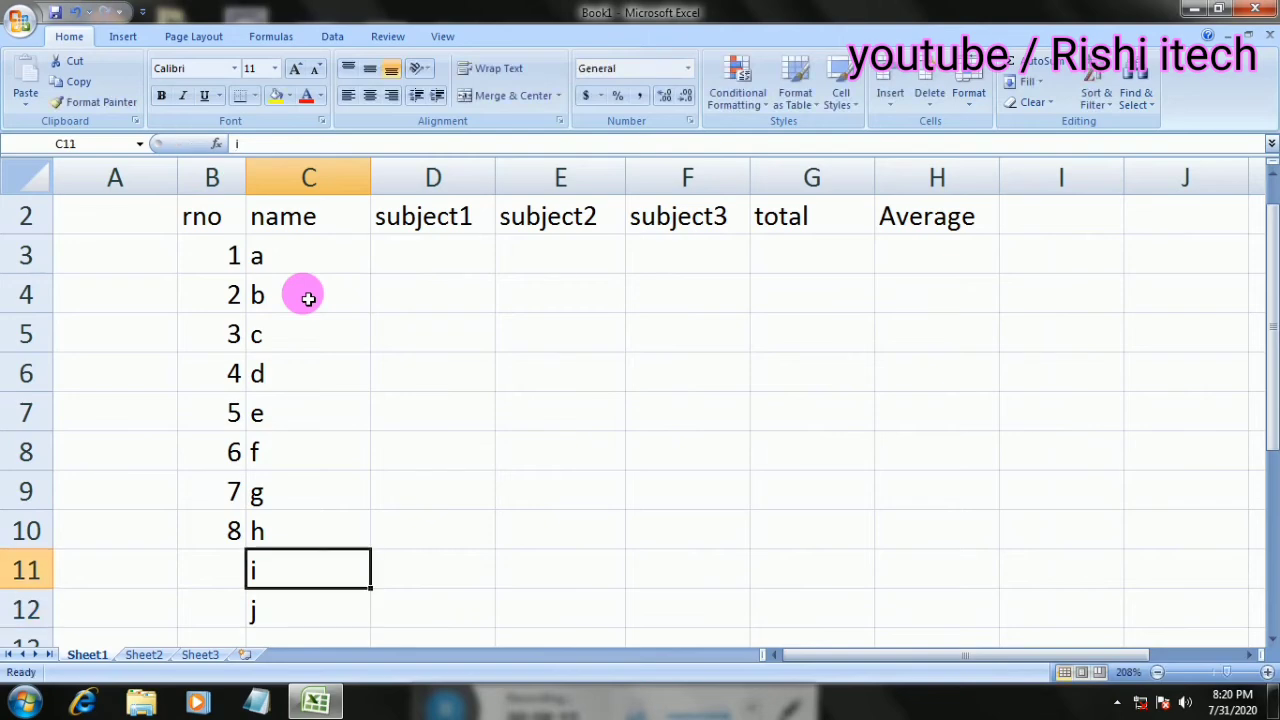
key(shift+Down)
key(shift+Down)
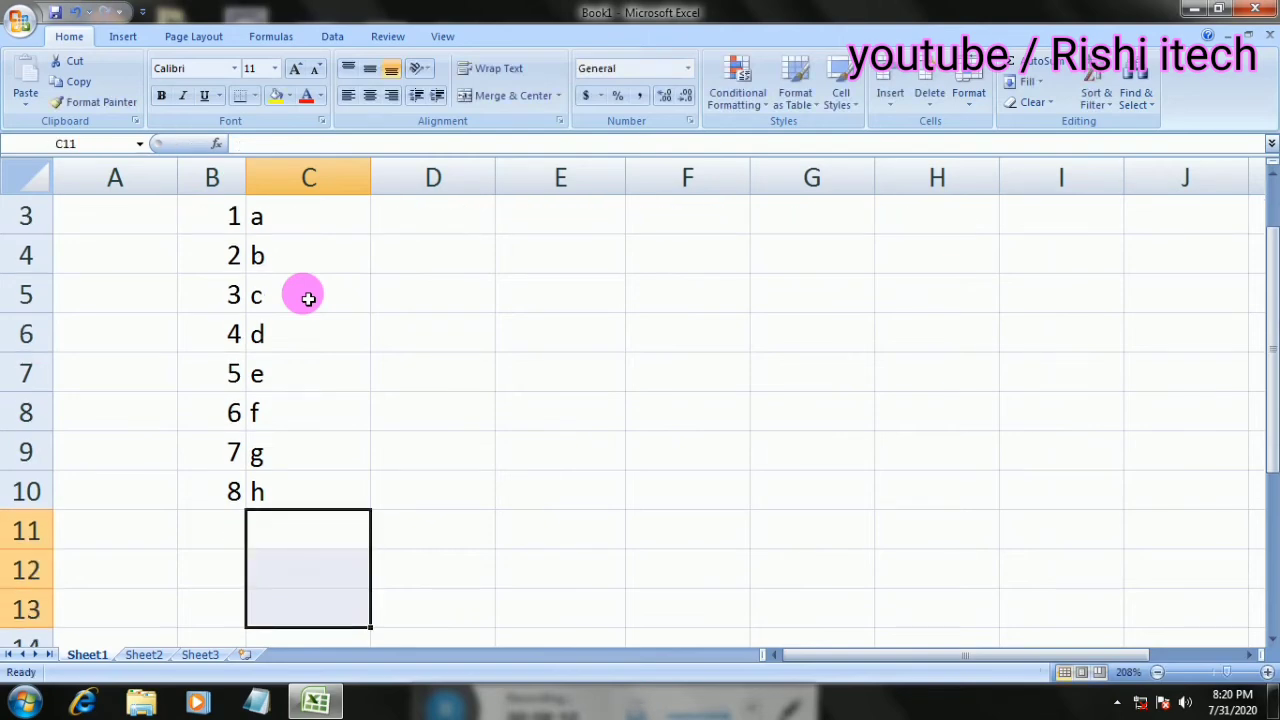
Enter the total formula =D3+E3+F3 in cell G3, adding the three subject cells of the first student
click(651, 366)
key(Up)
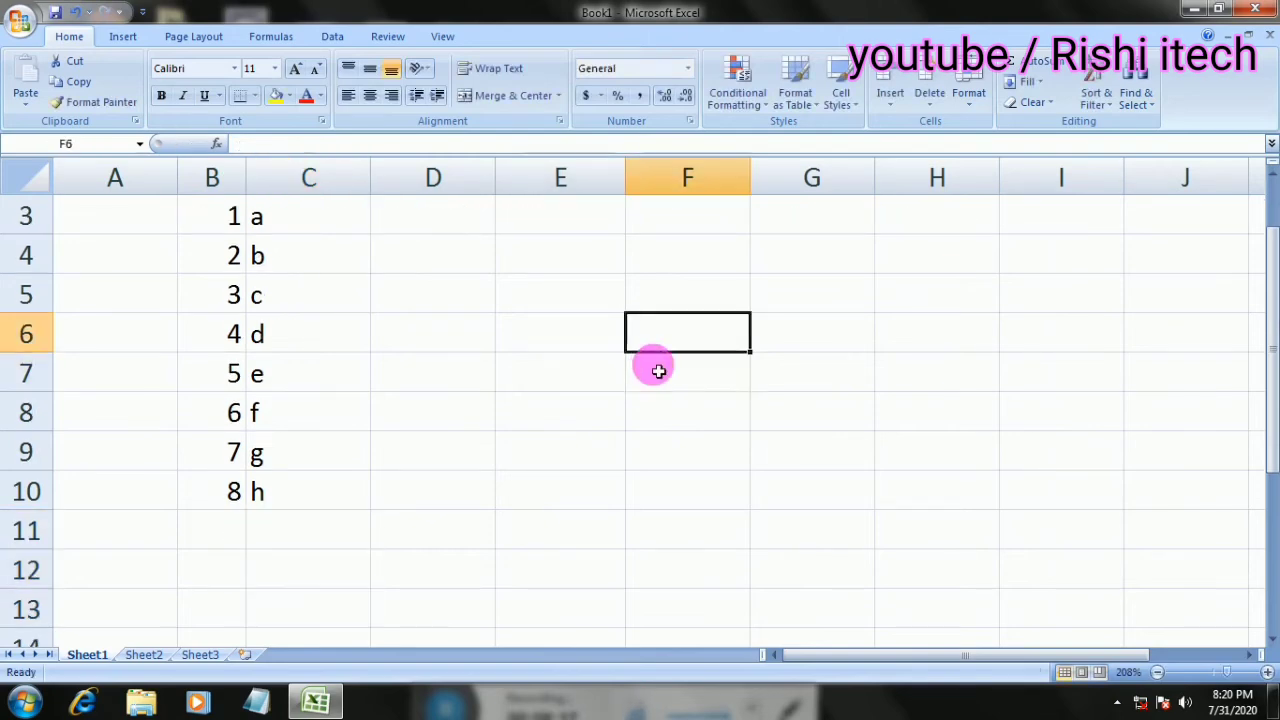
key(Up)
key(Up)
key(Up)
key(Up)
key(Up)
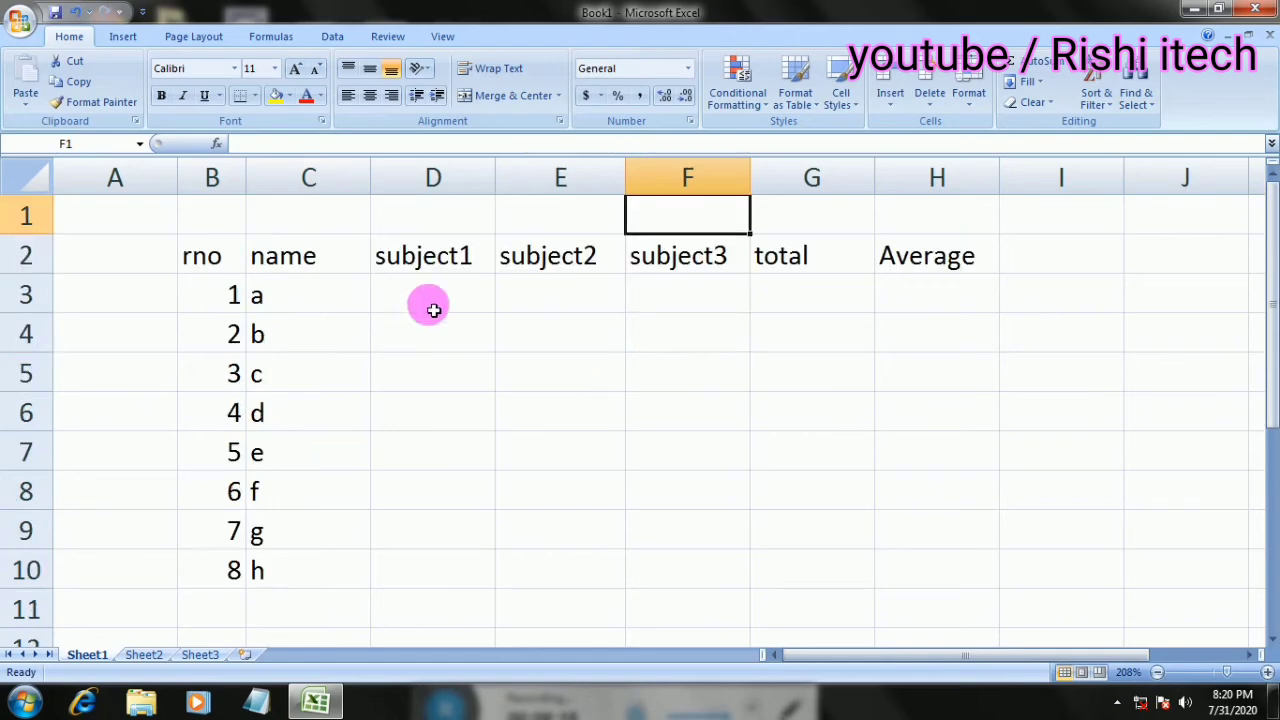
click(433, 310)
click(790, 295)
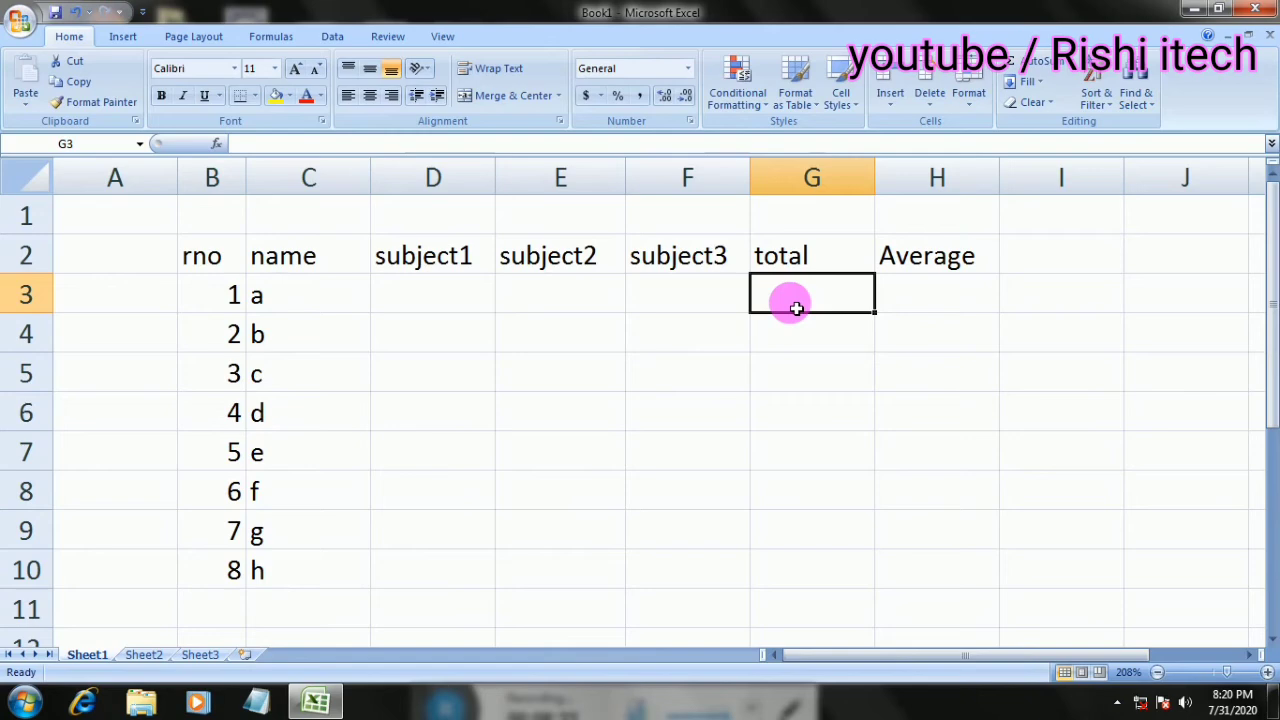
text(=)
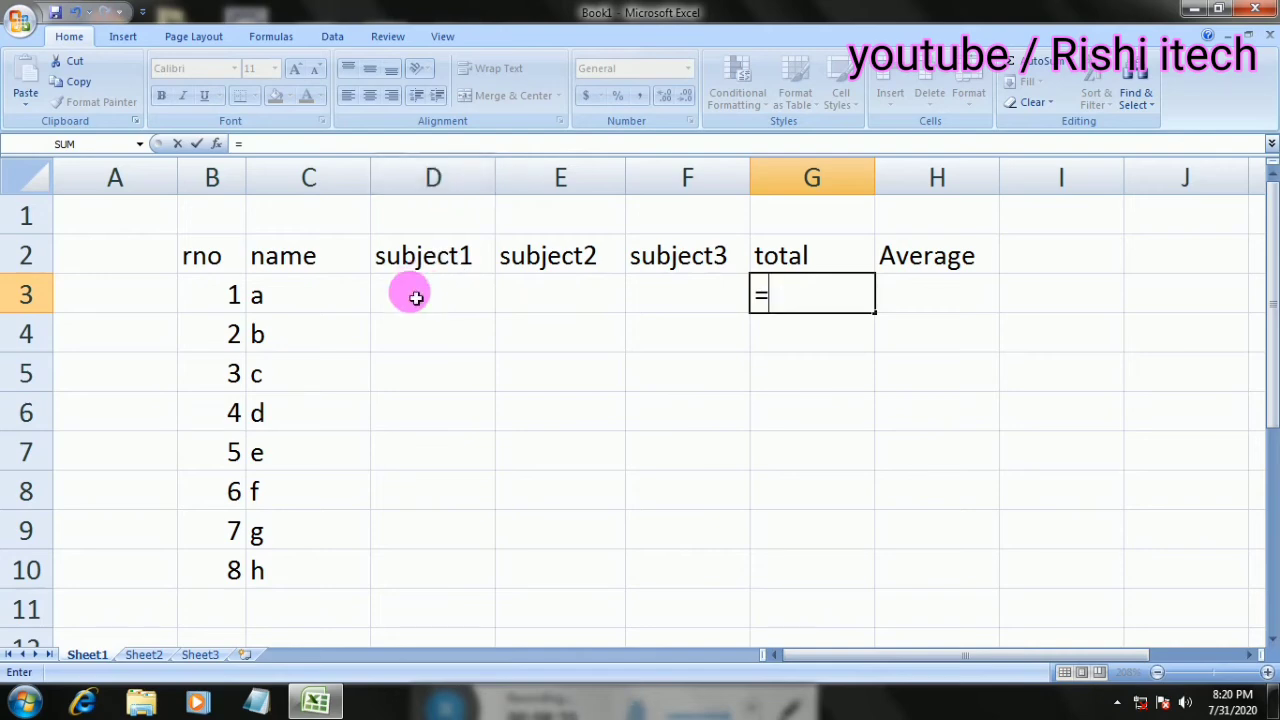
text(d3)
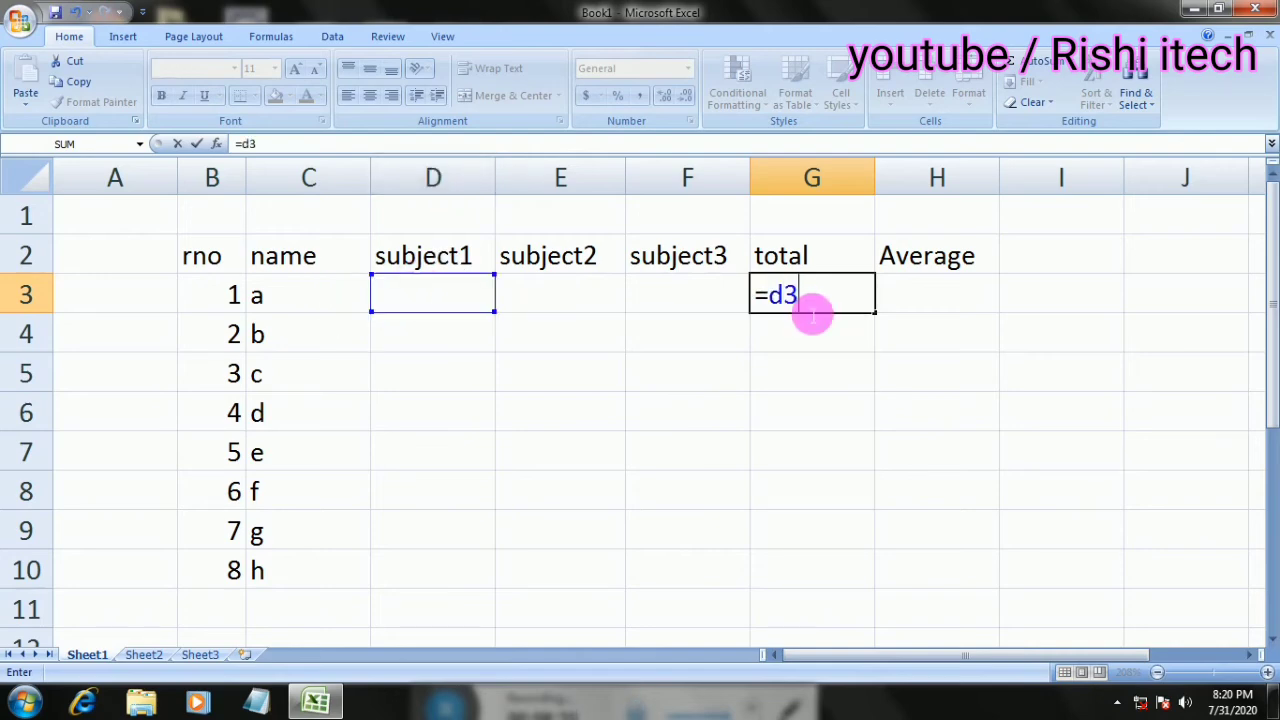
text(+)
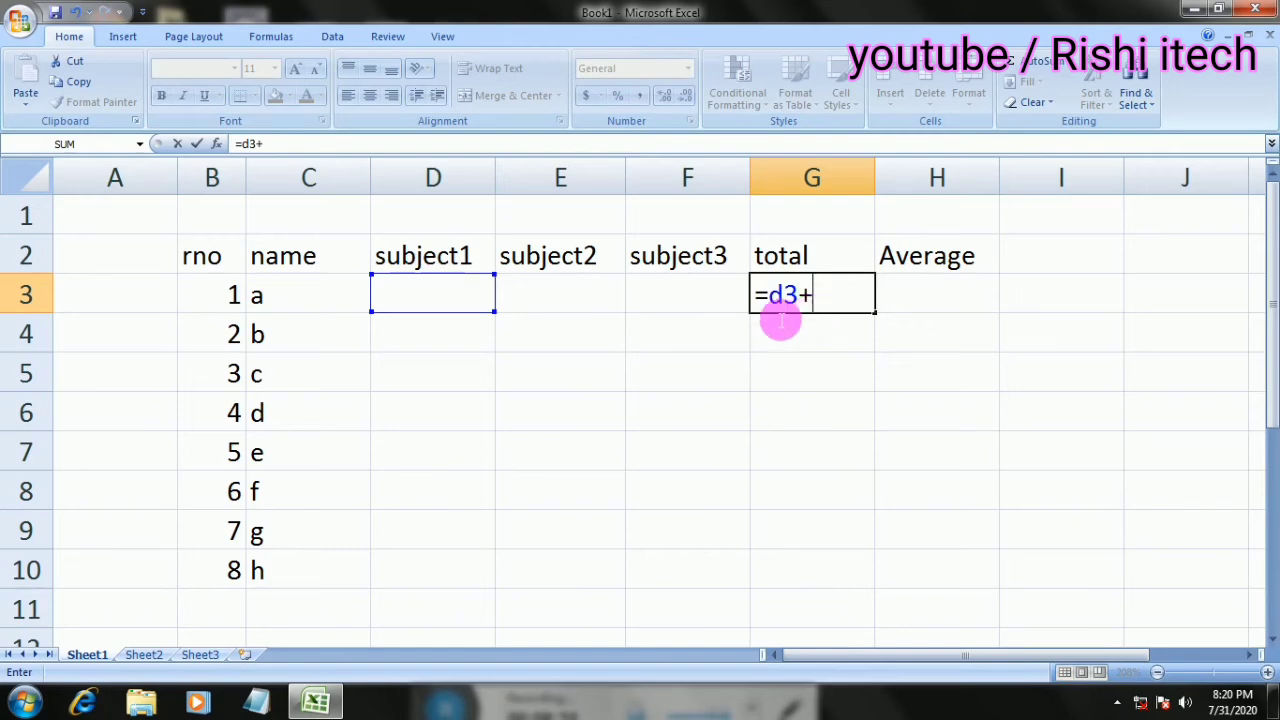
click(587, 287)
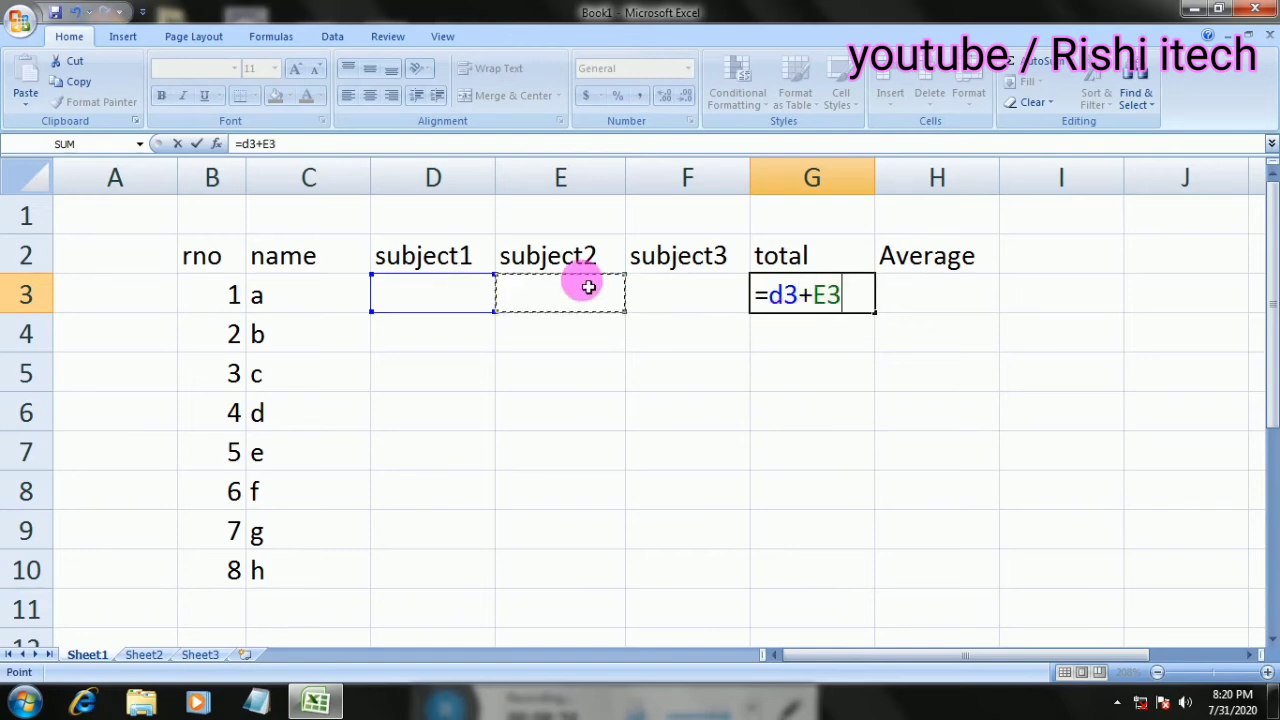
text(+)
click(715, 302)
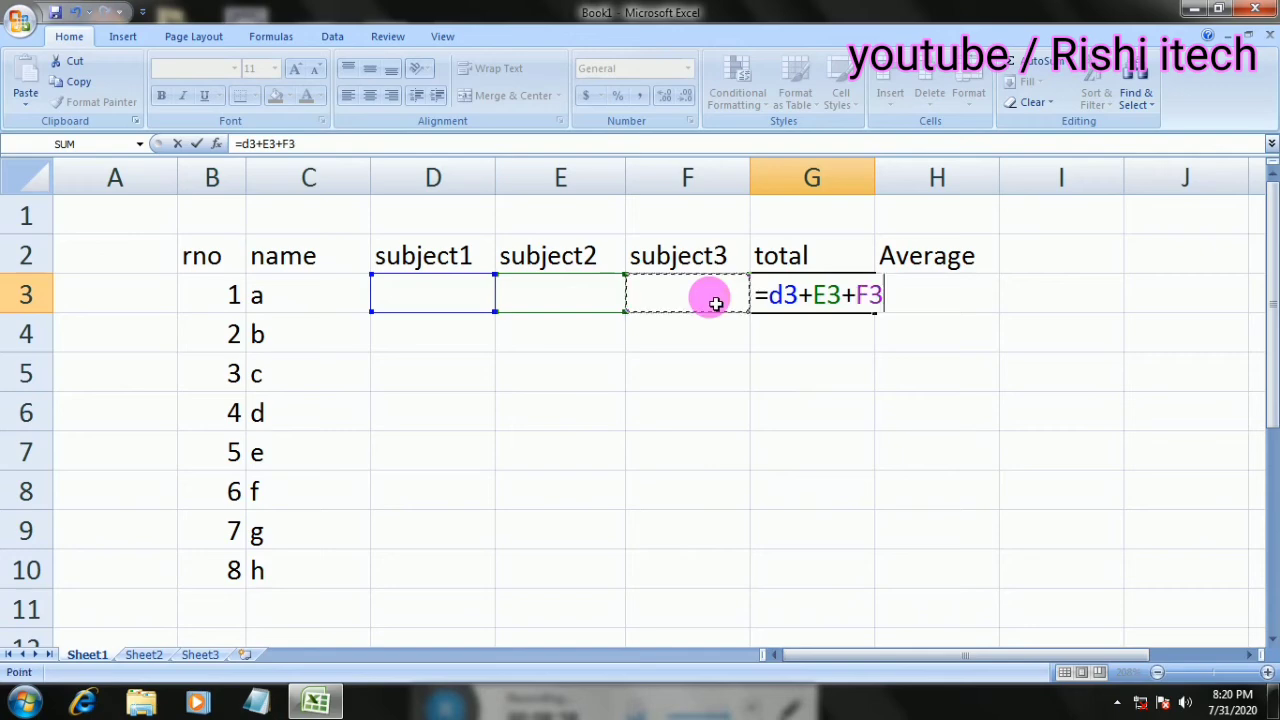
key(Return)
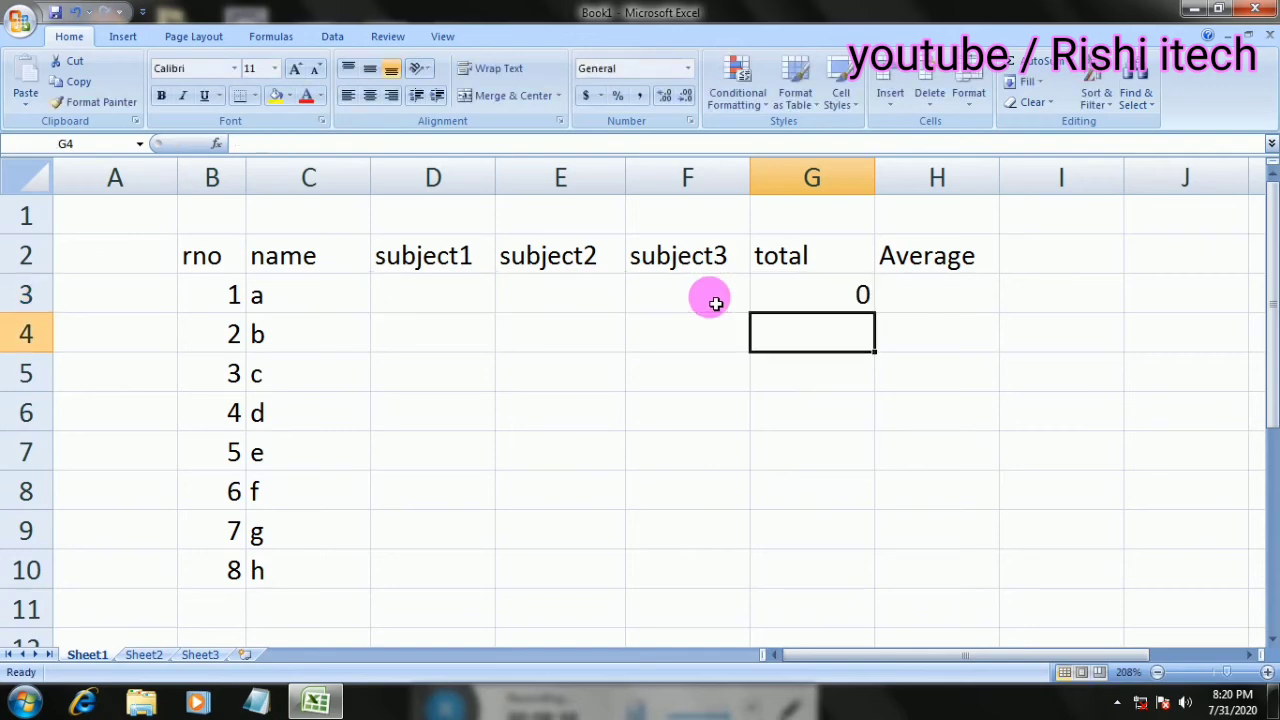
click(810, 304)
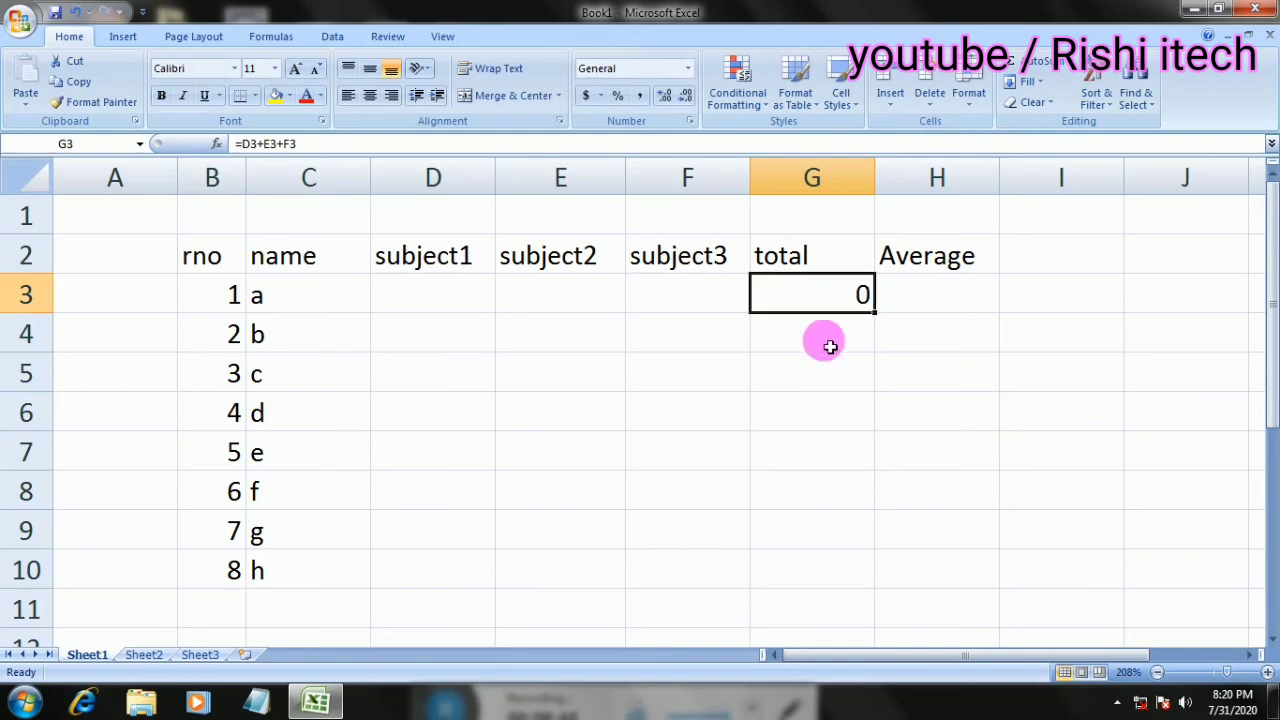
Enter the total formula =D4+E4+F4 in G4 and copy it down the total column to G10
click(826, 348)
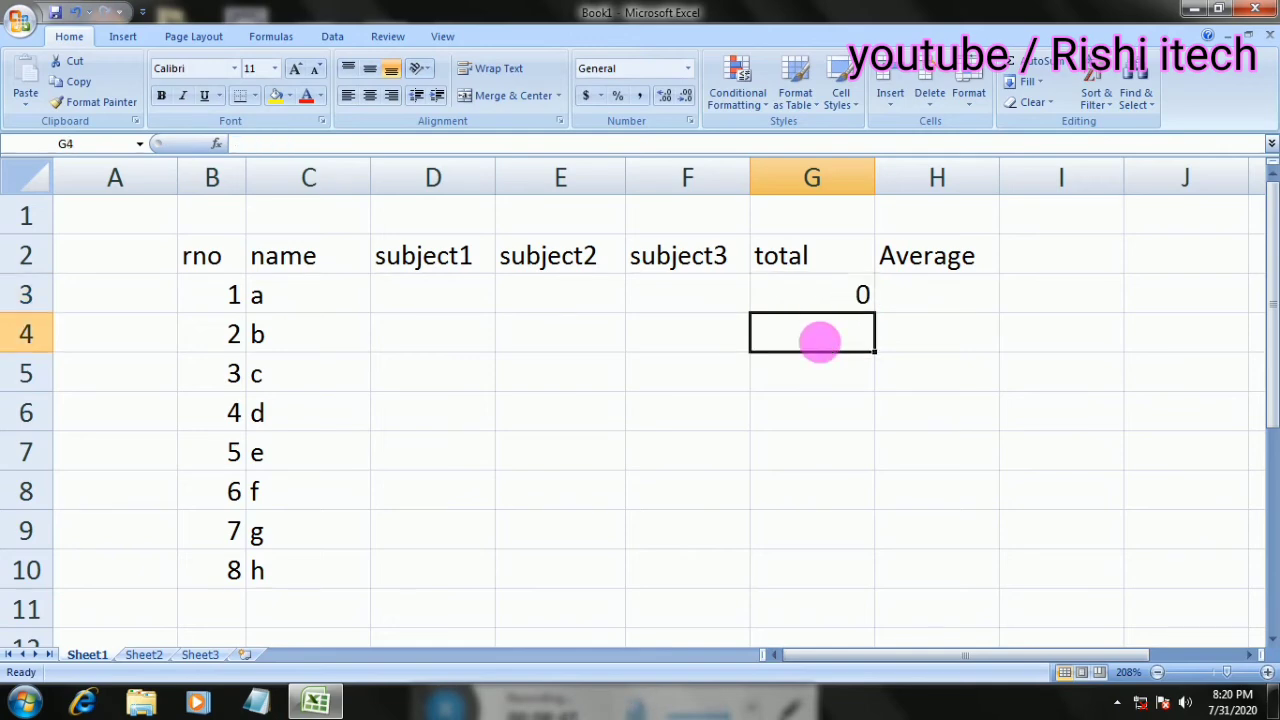
text(=d4)
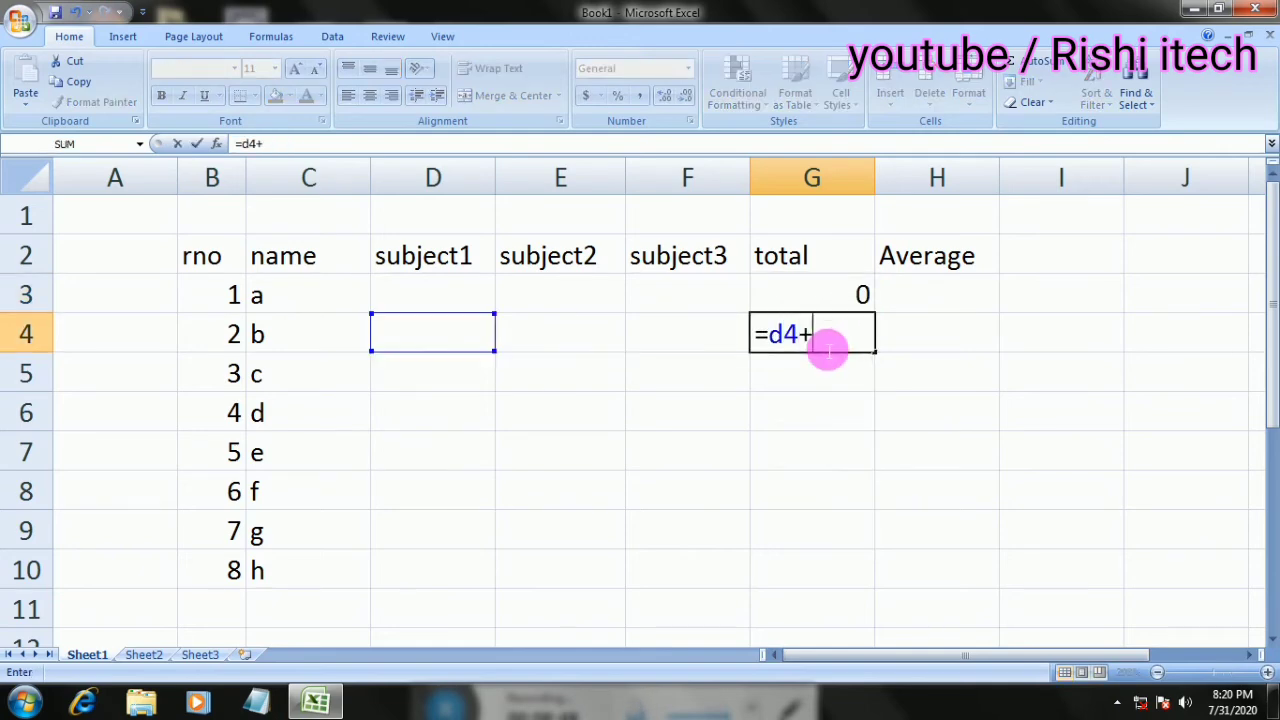
text(+e4+)
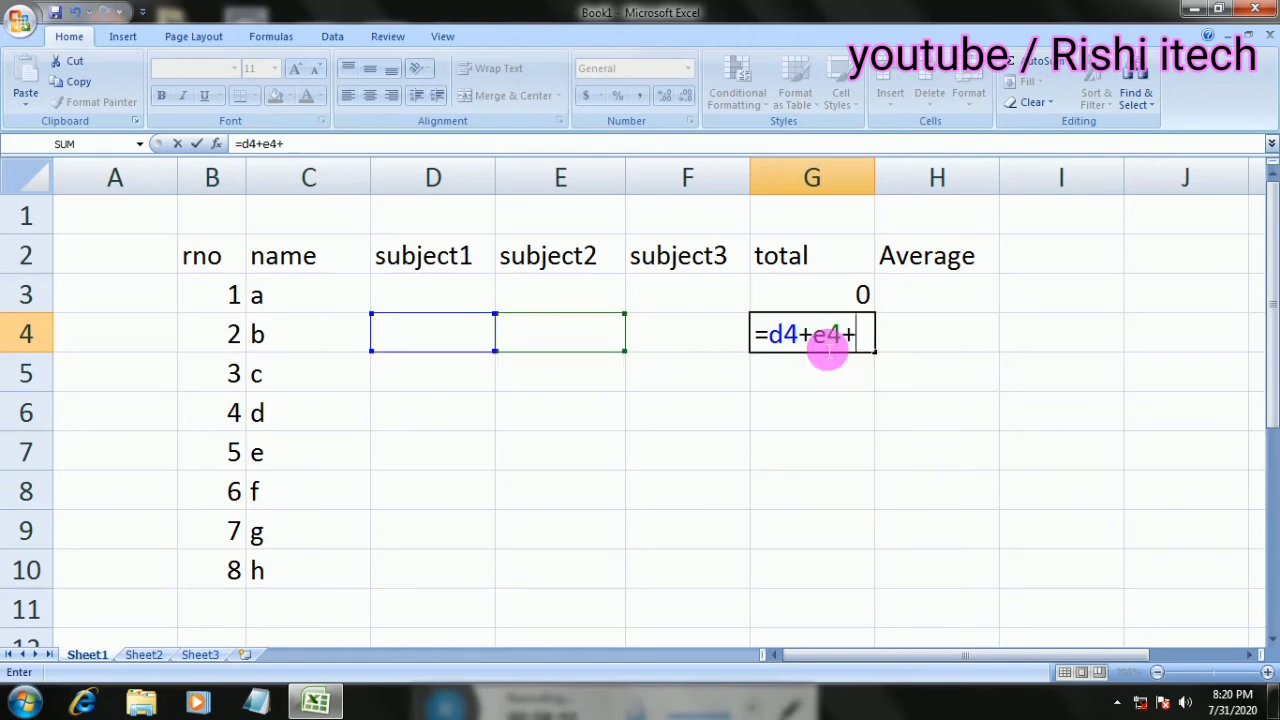
text(f4)
key(Return)
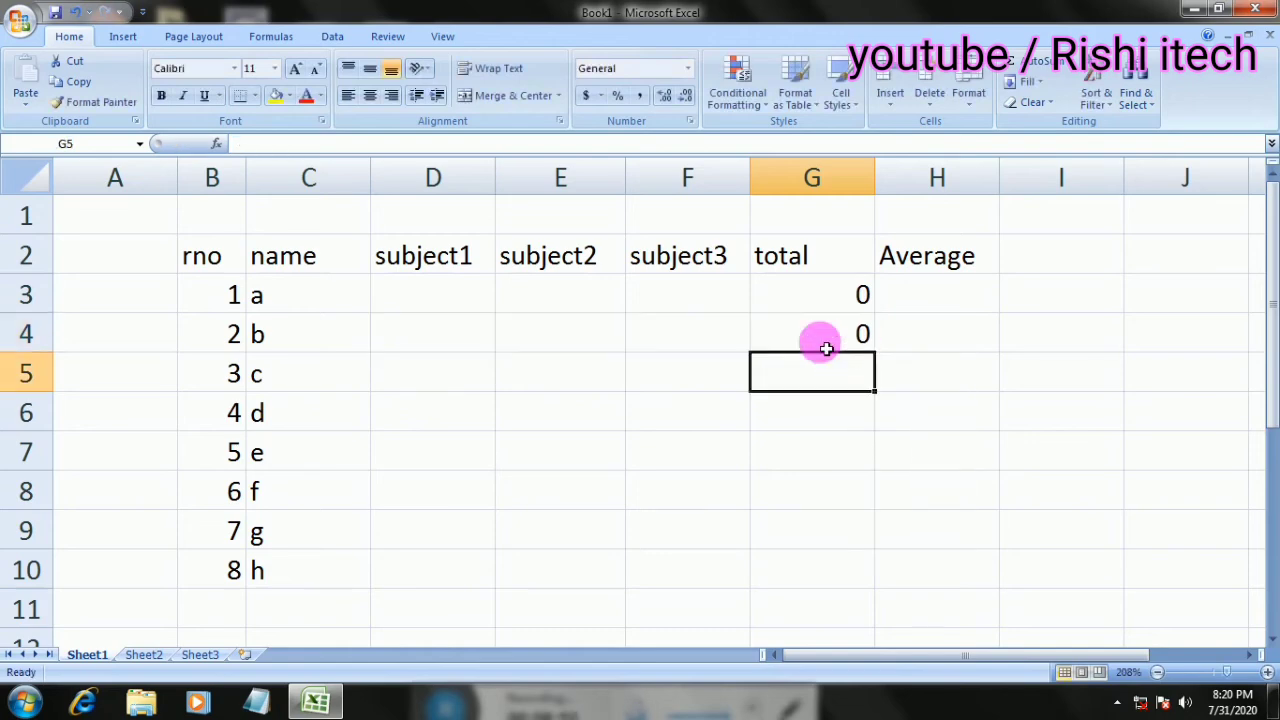
click(823, 334)
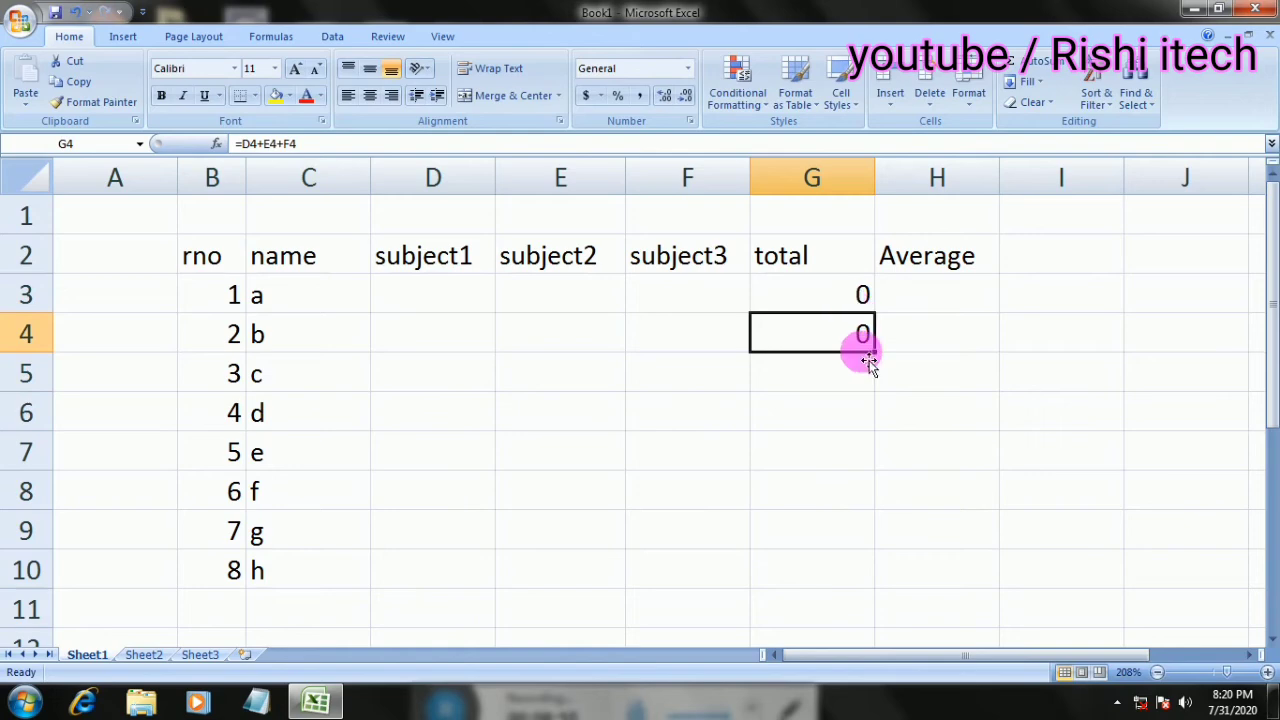
drag(879, 360, 909, 536)
Enter the average formula =G3/3 in H3 and copy it down the Average column to H10
click(931, 292)
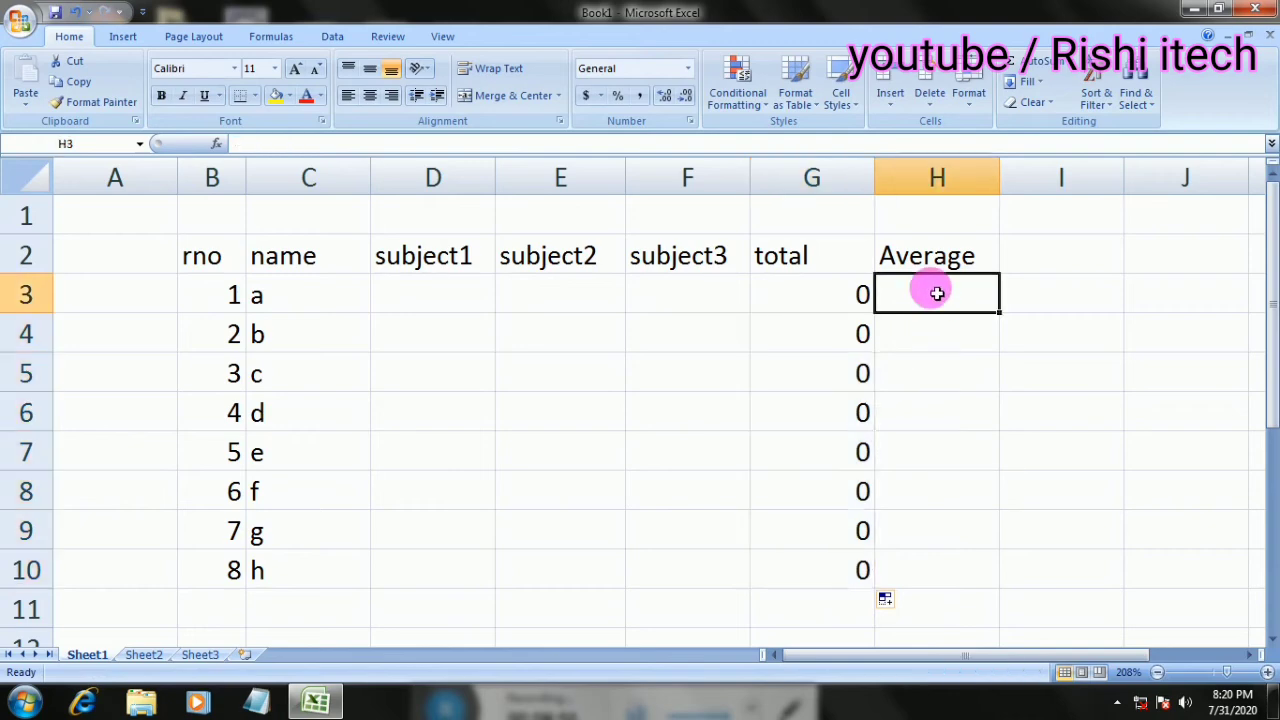
text(=)
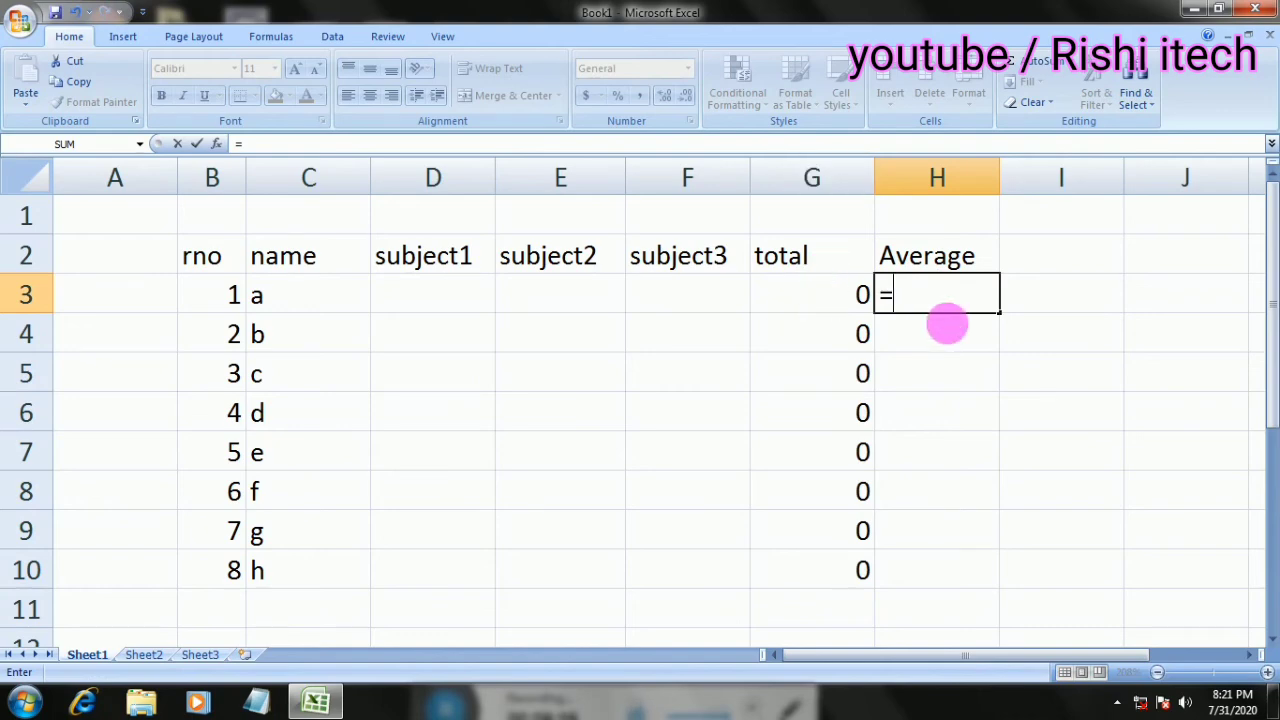
text(g3/3)
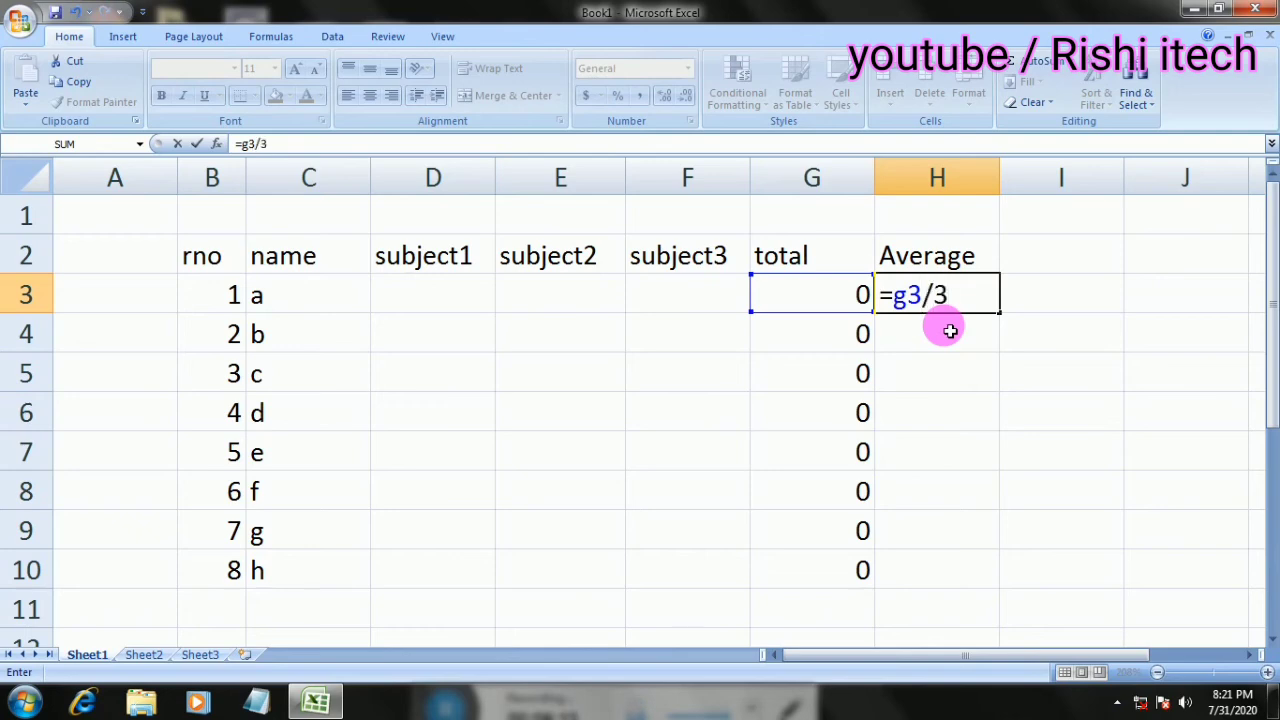
key(Return)
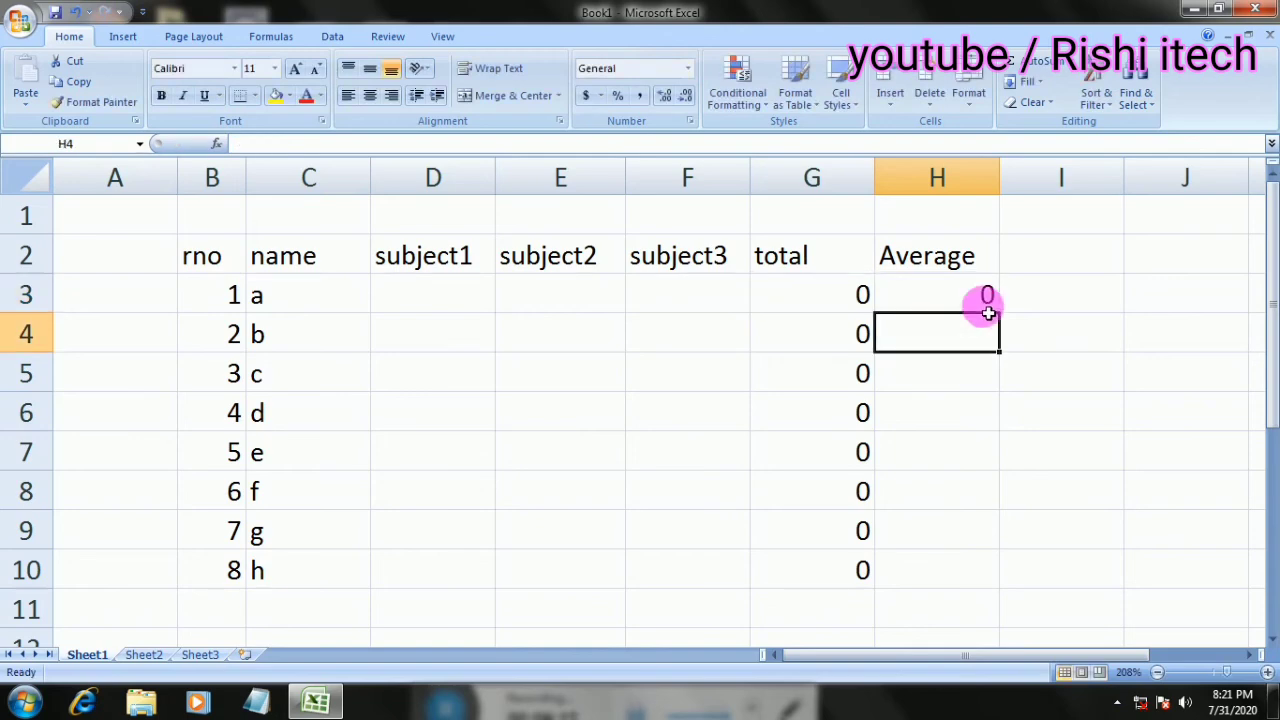
click(982, 297)
drag(1008, 318, 961, 598)
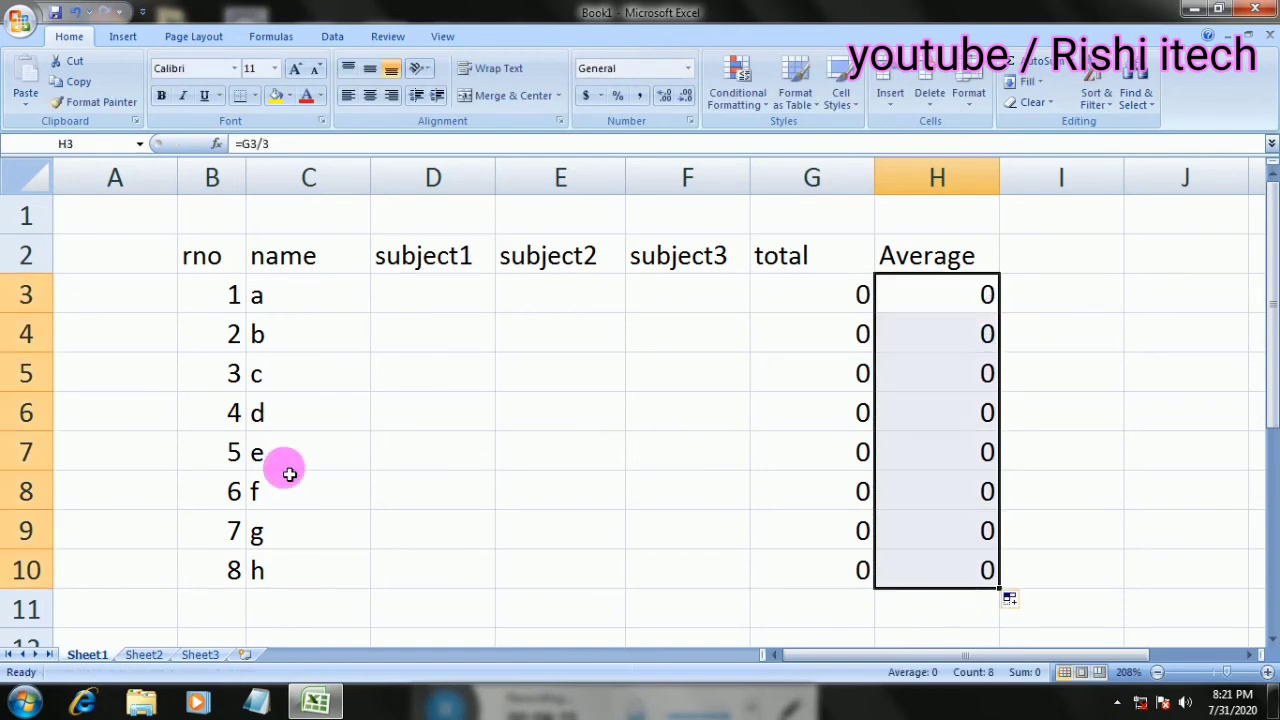
Enter the first student's marks for the three subjects in row 3: 87, 78 and 95
click(458, 304)
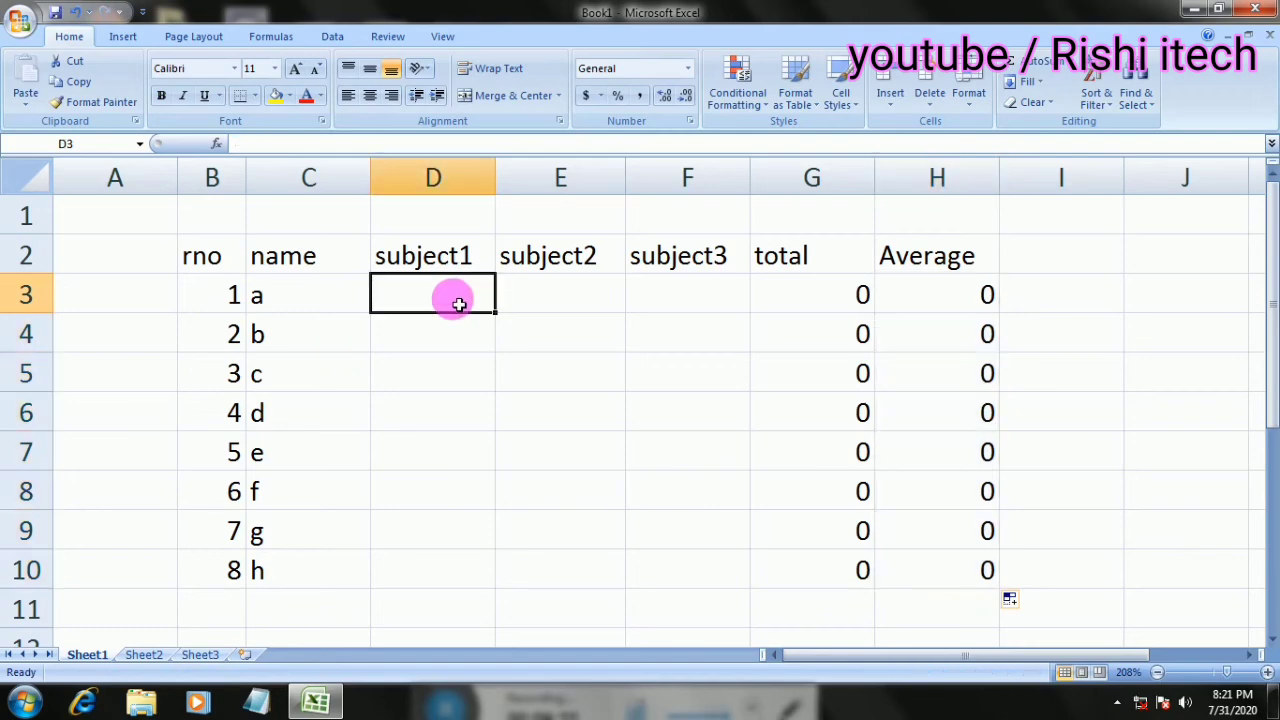
text(87)
key(Right)
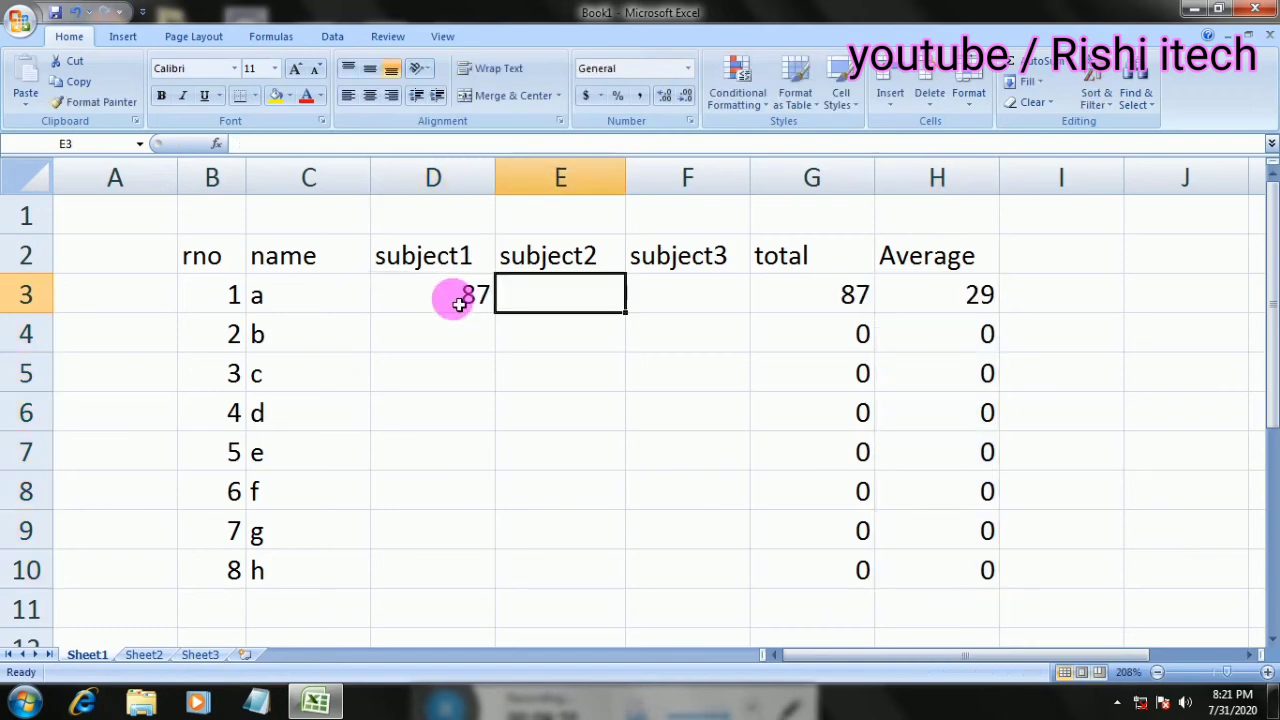
text(78)
key(Return)
key(Up)
key(Right)
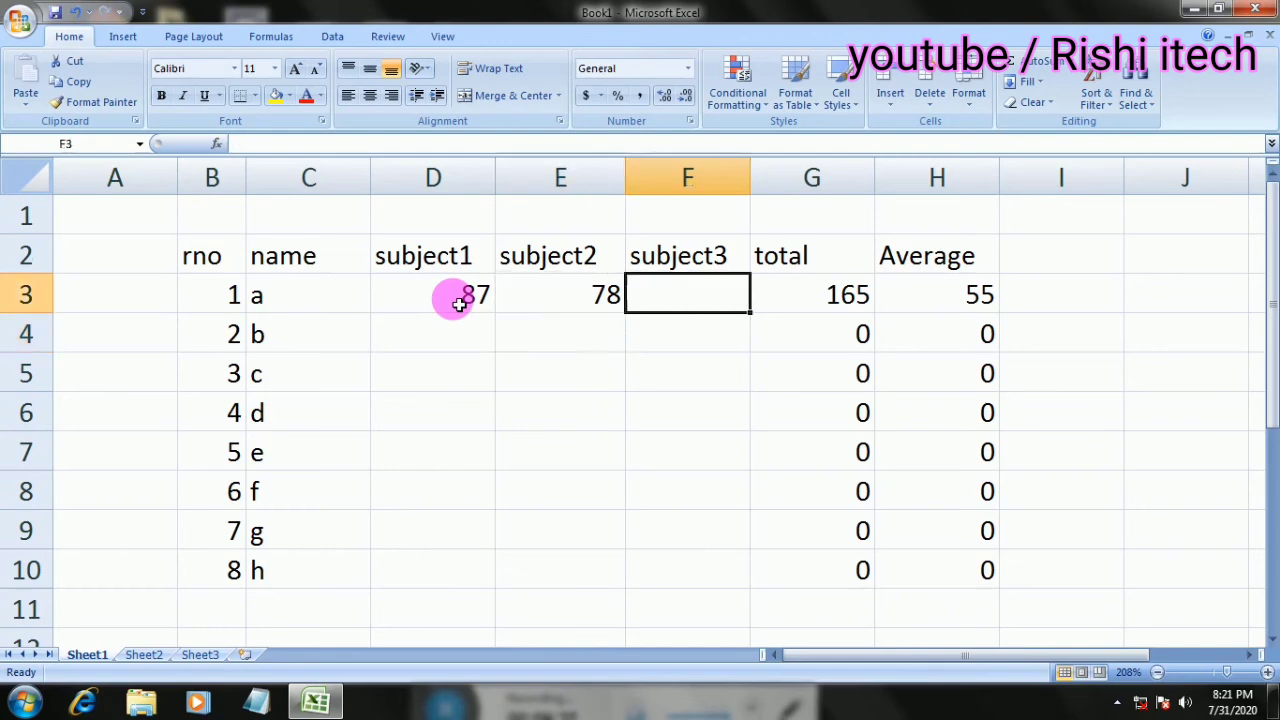
text(95)
key(Return)
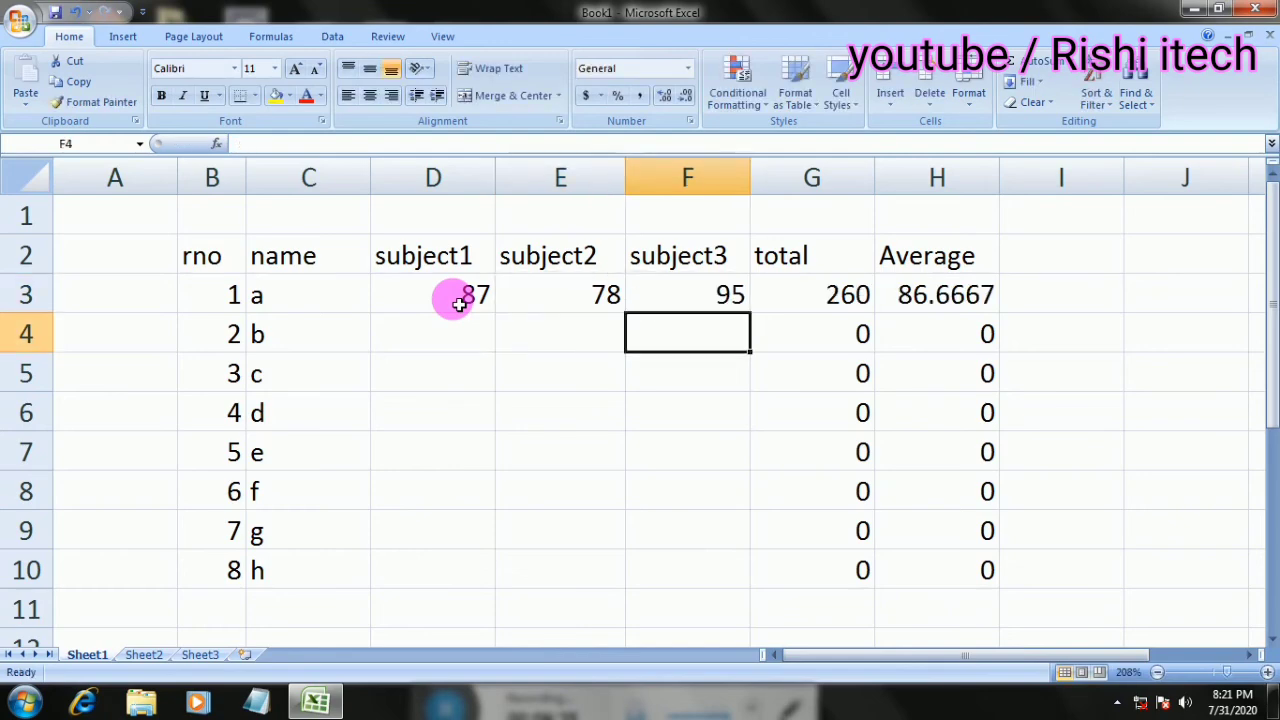
key(Up)
key(Right)
key(Right)
key(Left)
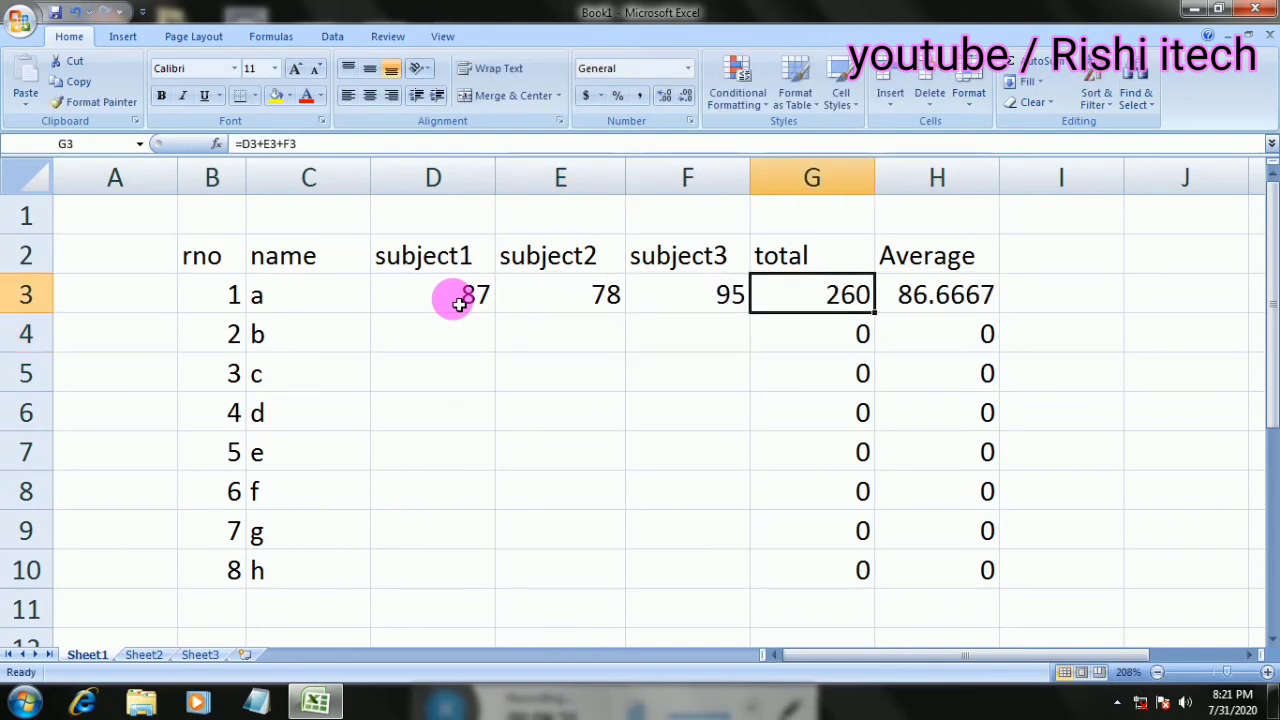
Enter the subject1 marks 78, 45, 25 and 68 in cells D4 to D7
key(Down)
key(Left)
key(Left)
key(Left)
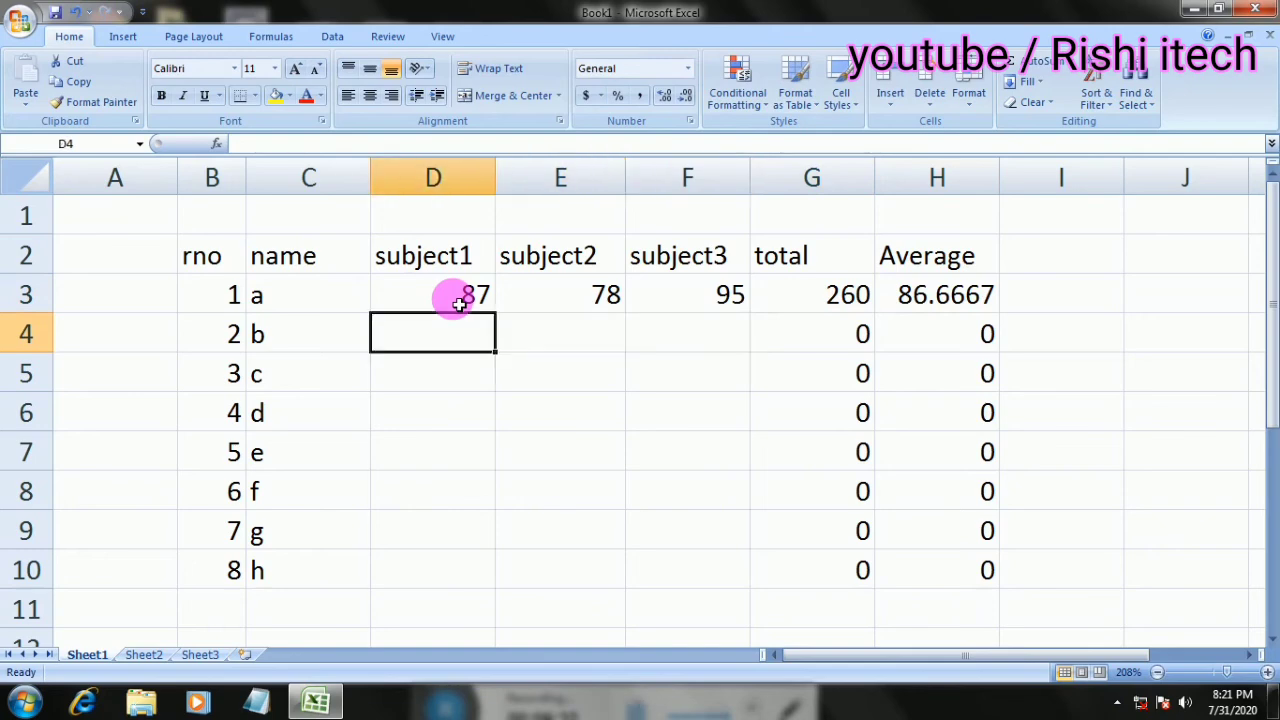
text(78)
key(Return)
text(45)
key(Return)
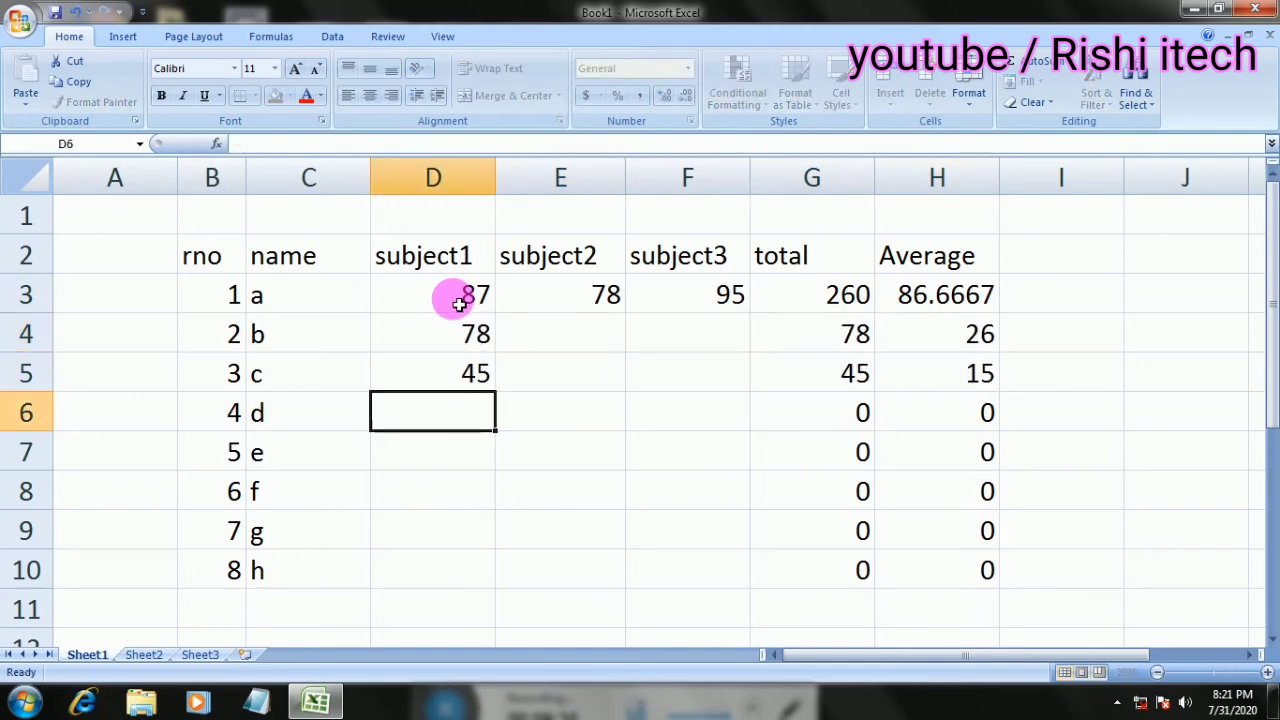
text(25)
key(Return)
text(68)
key(Return)
Complete the subject1 column with the marks 69, 87 and 25 in cells D8 to D10
text(6+8)
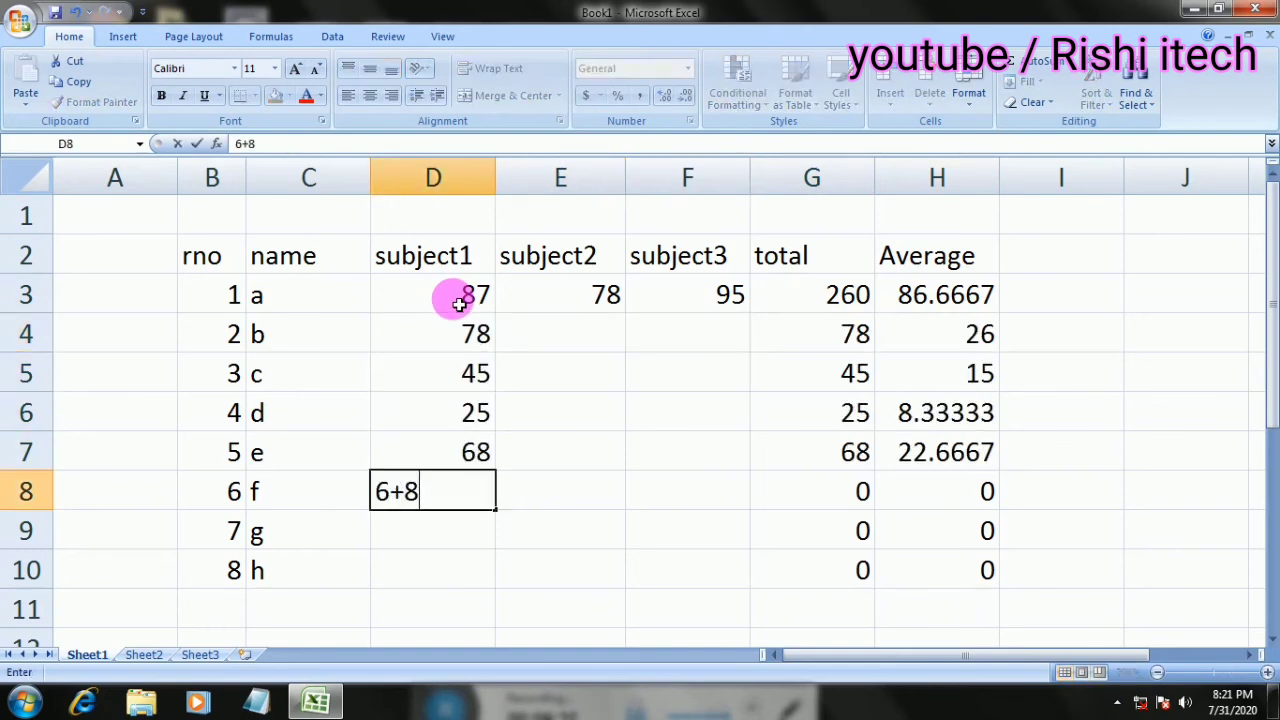
text(9)
key(Return)
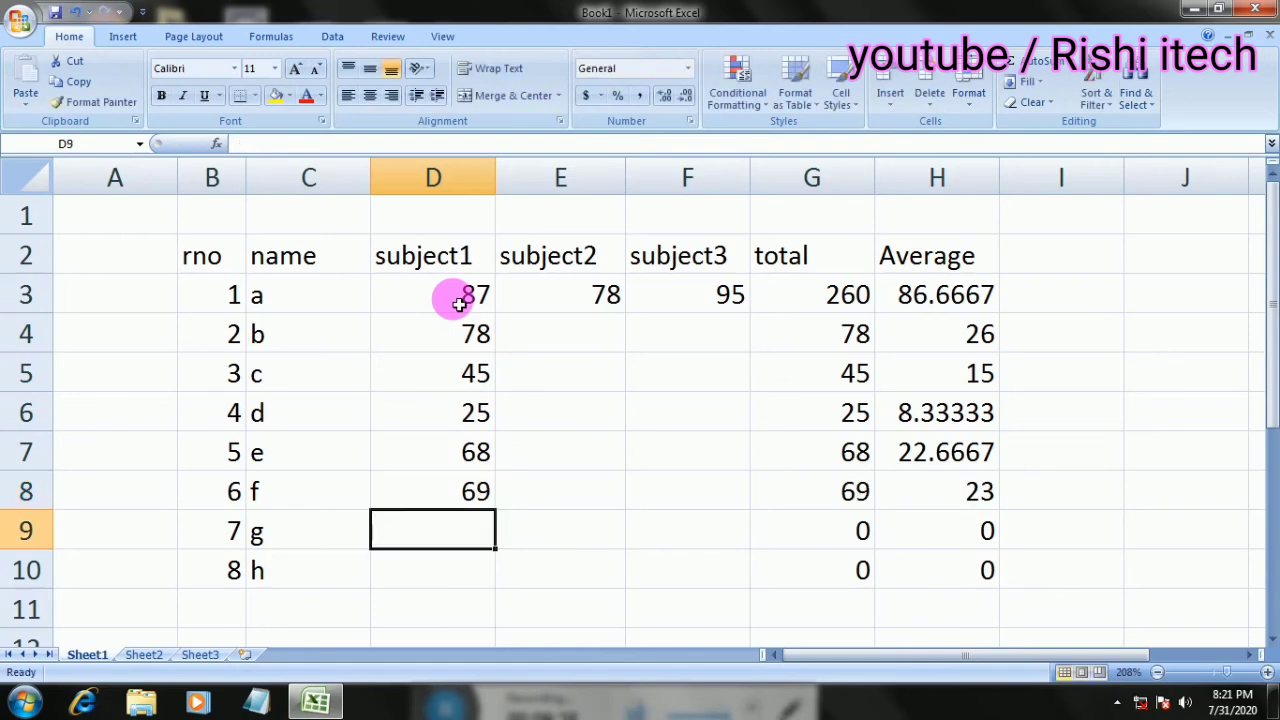
text(87)
key(Return)
text(25)
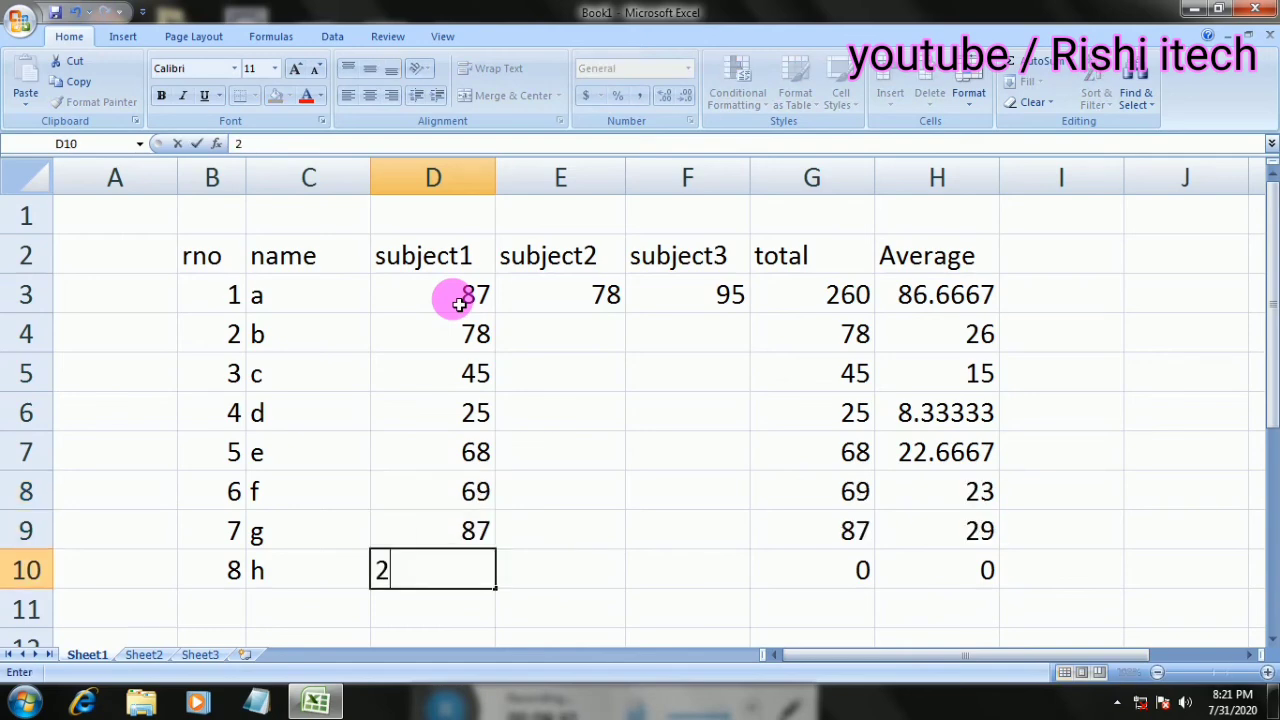
key(Return)
Enter the subject2 marks 58 in E4 and 63 in E5
key(Up)
key(Up)
key(Up)
key(Up)
key(Up)
key(Up)
key(Up)
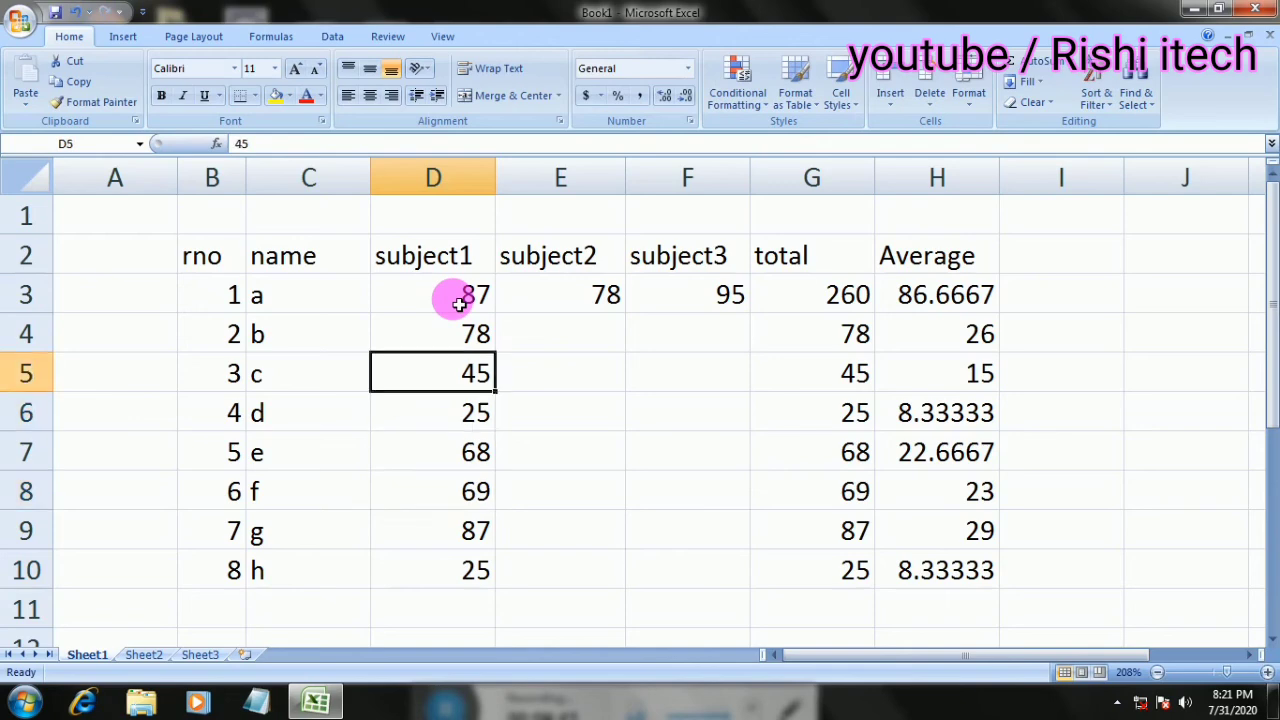
key(Right)
text(58)
key(Return)
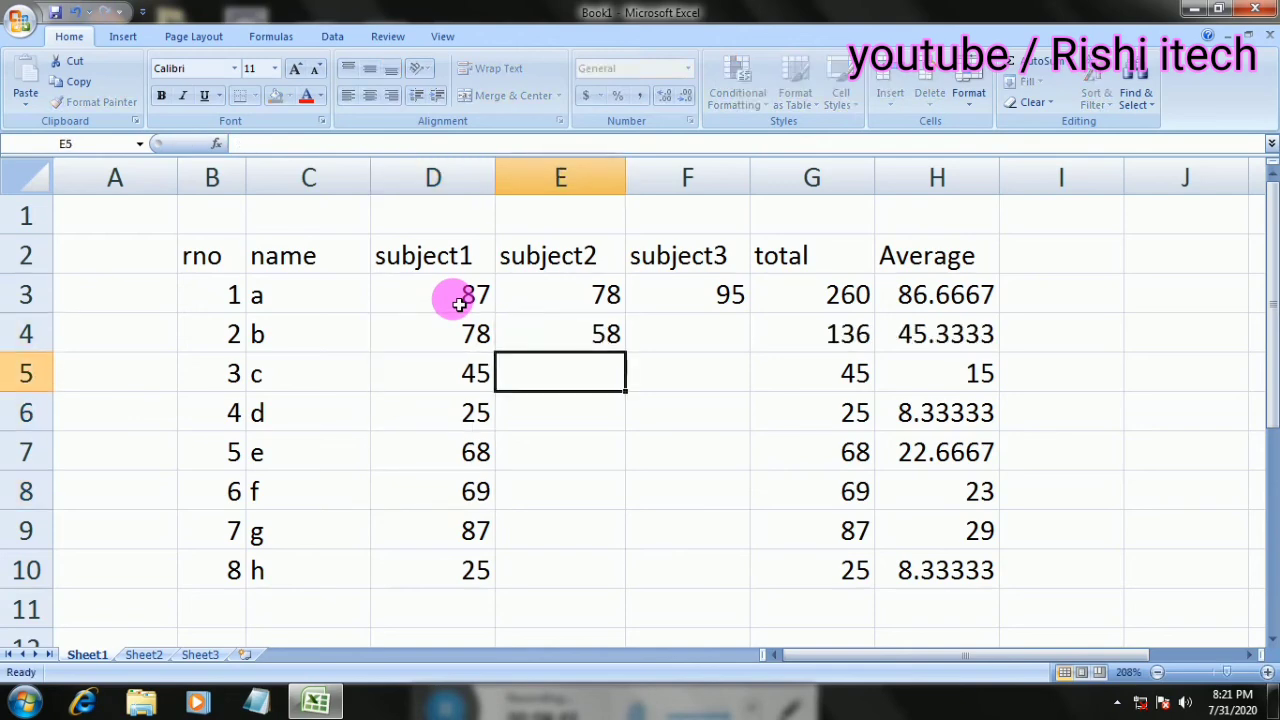
text(63)
key(Return)
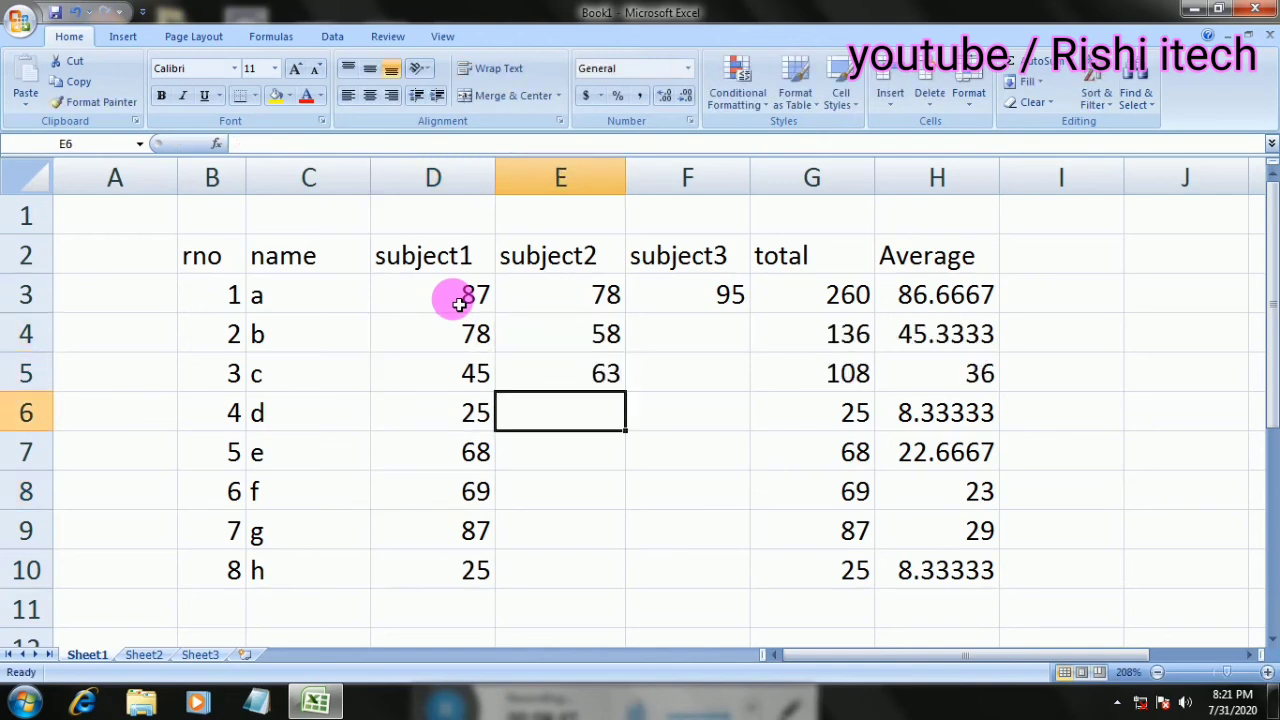
Complete the subject2 column with the marks 65, 86, 89, 58 and 45 in cells E6 to E10
text(5)
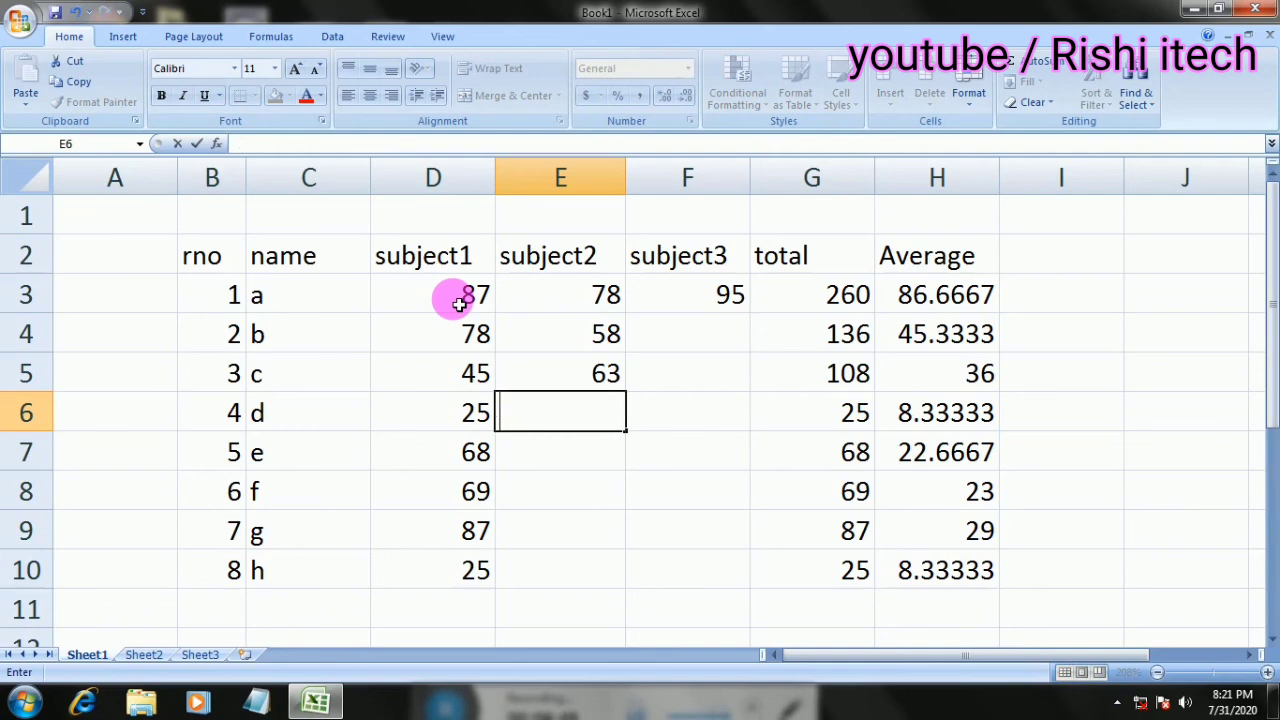
text(5)
key(Return)
text(86)
key(Return)
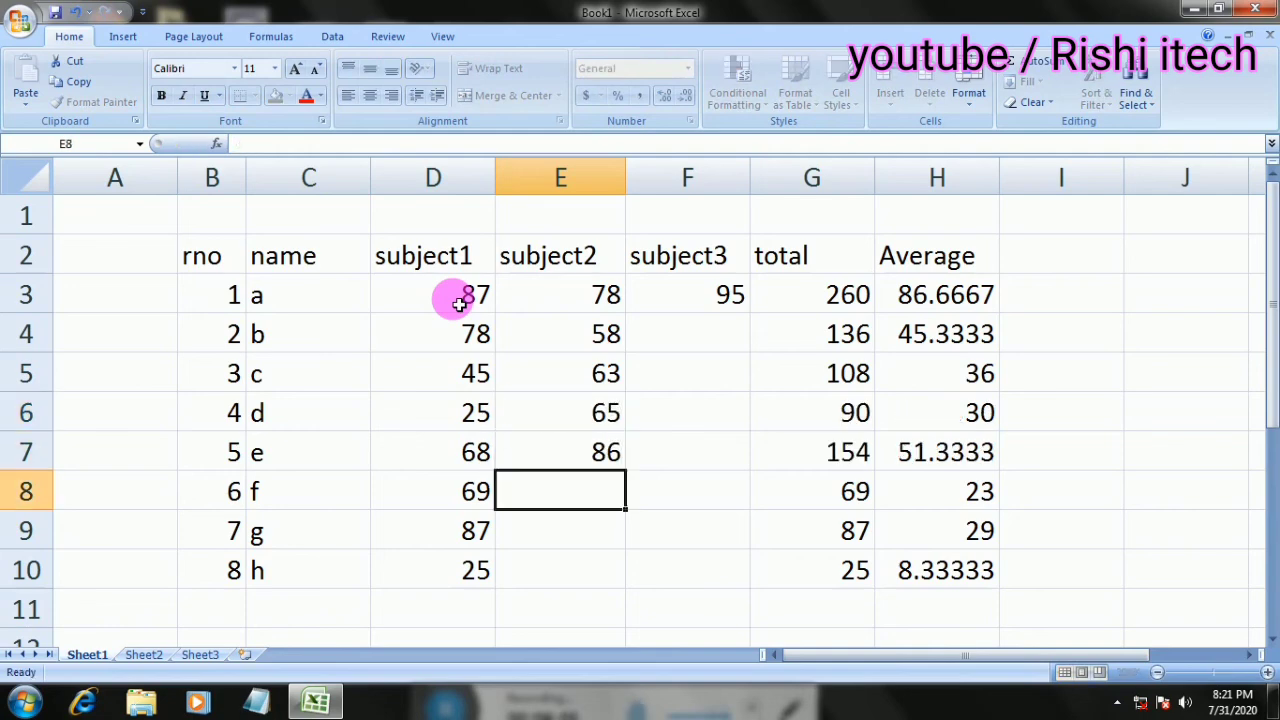
text(89)
key(Return)
text(58)
key(Return)
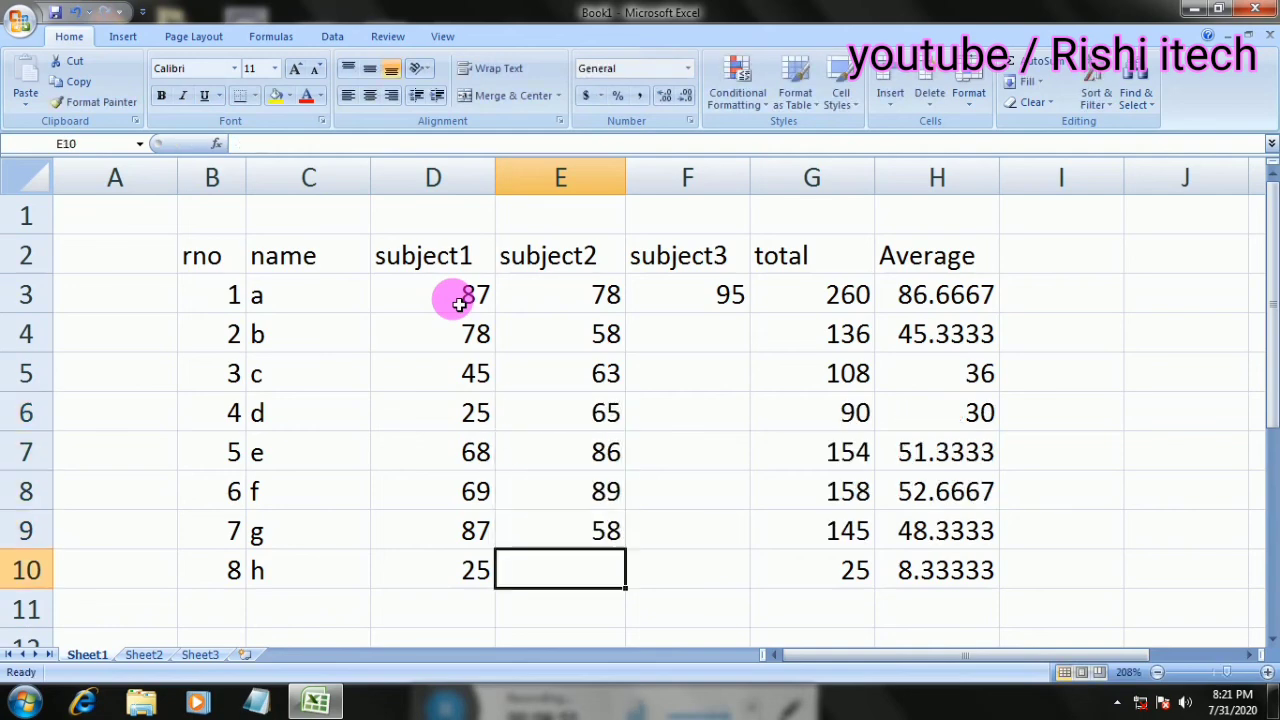
text(45)
key(Return)
Enter the subject3 marks 58 in F4 and 45 in F5
key(Up)
key(Up)
key(Up)
key(Up)
key(Up)
key(Up)
key(Up)
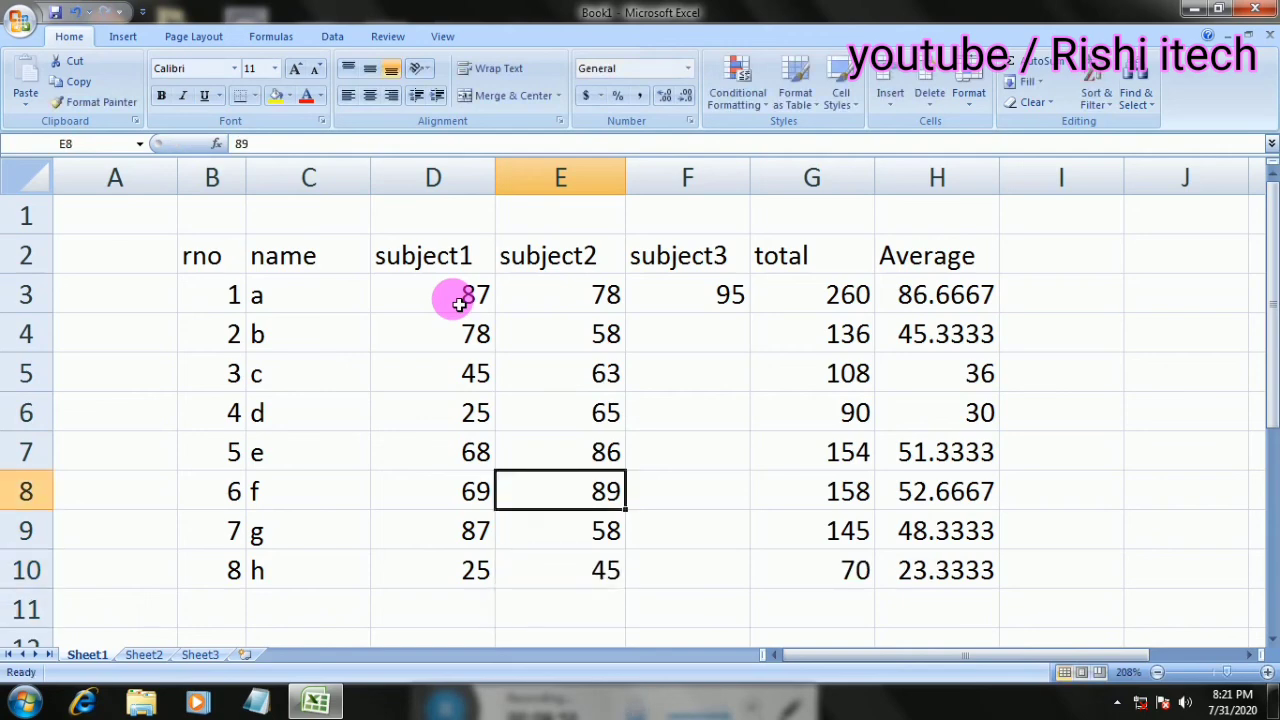
key(Right)
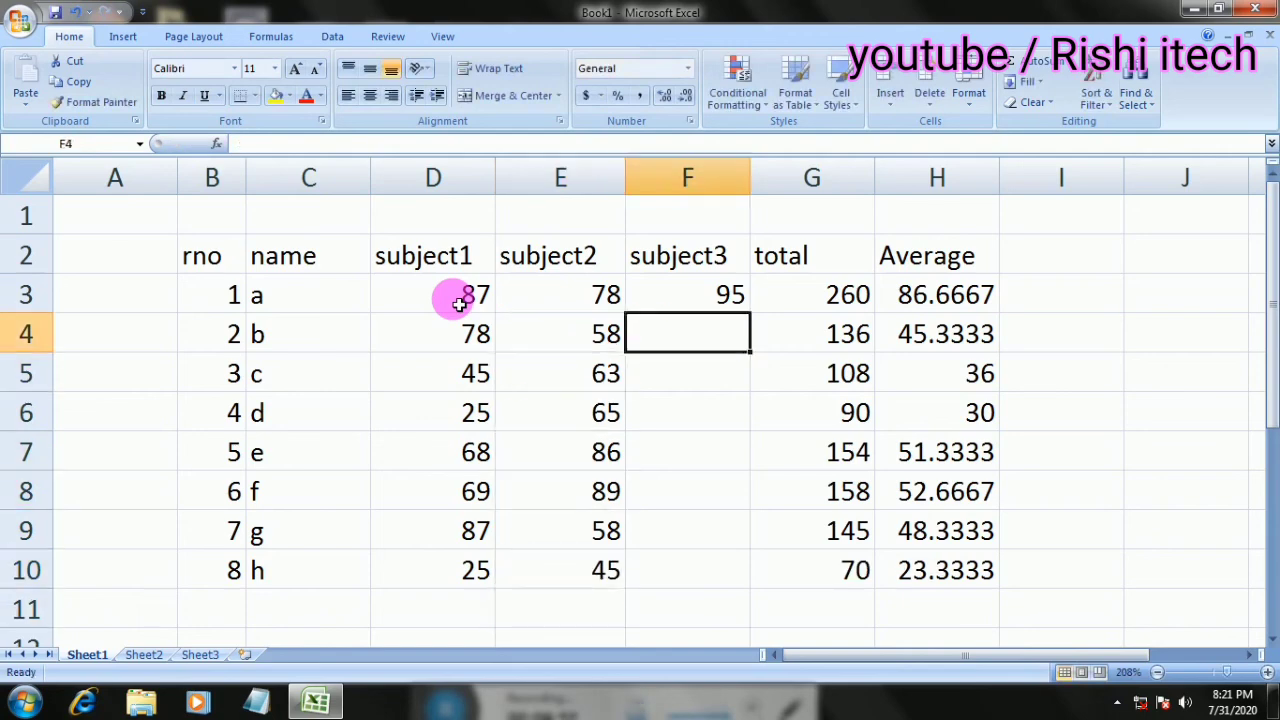
text(58)
key(Return)
text(45)
key(Return)
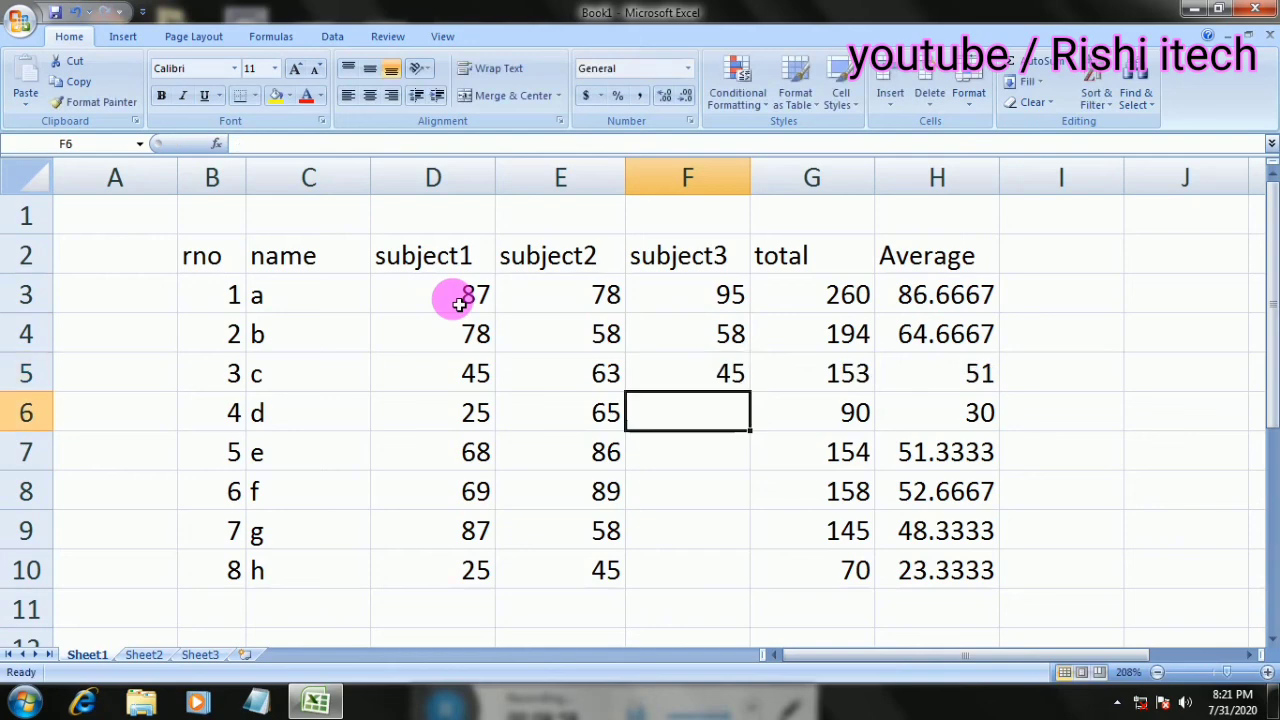
Complete the subject3 column with the marks 66, 44, 55, 68 and 86 in cells F6 to F10
text(66)
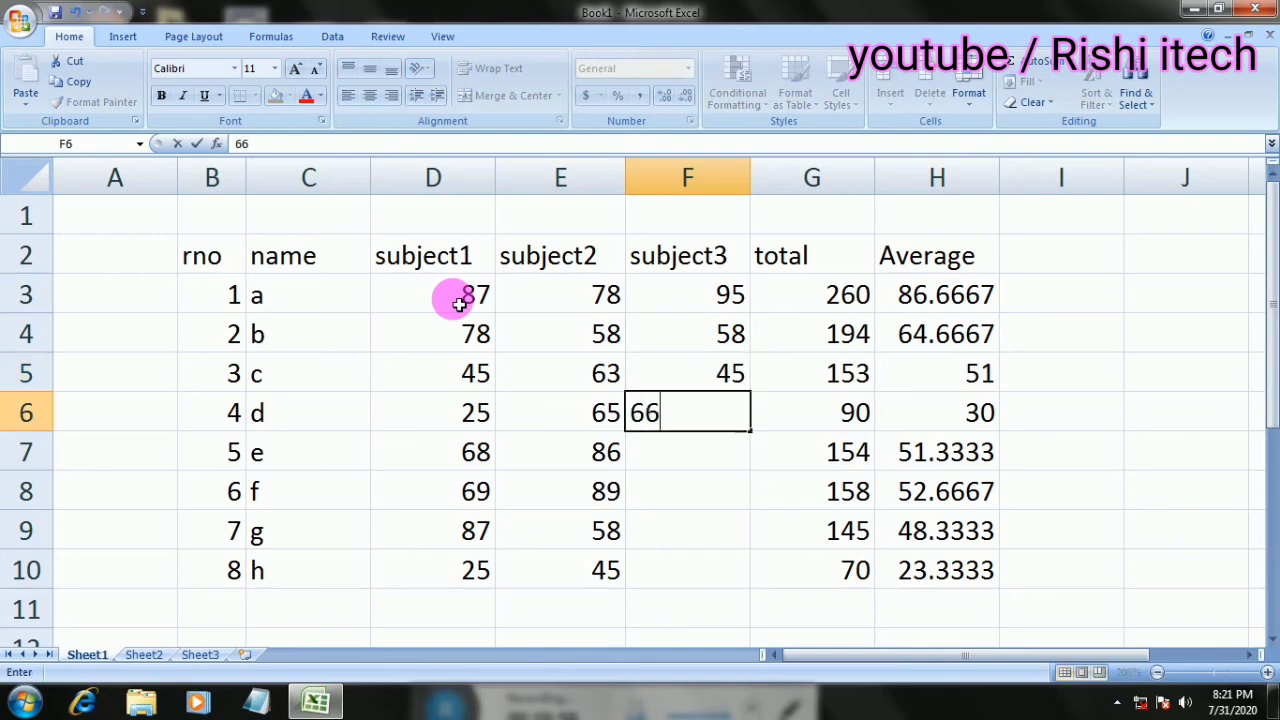
key(Return)
text(44)
key(Return)
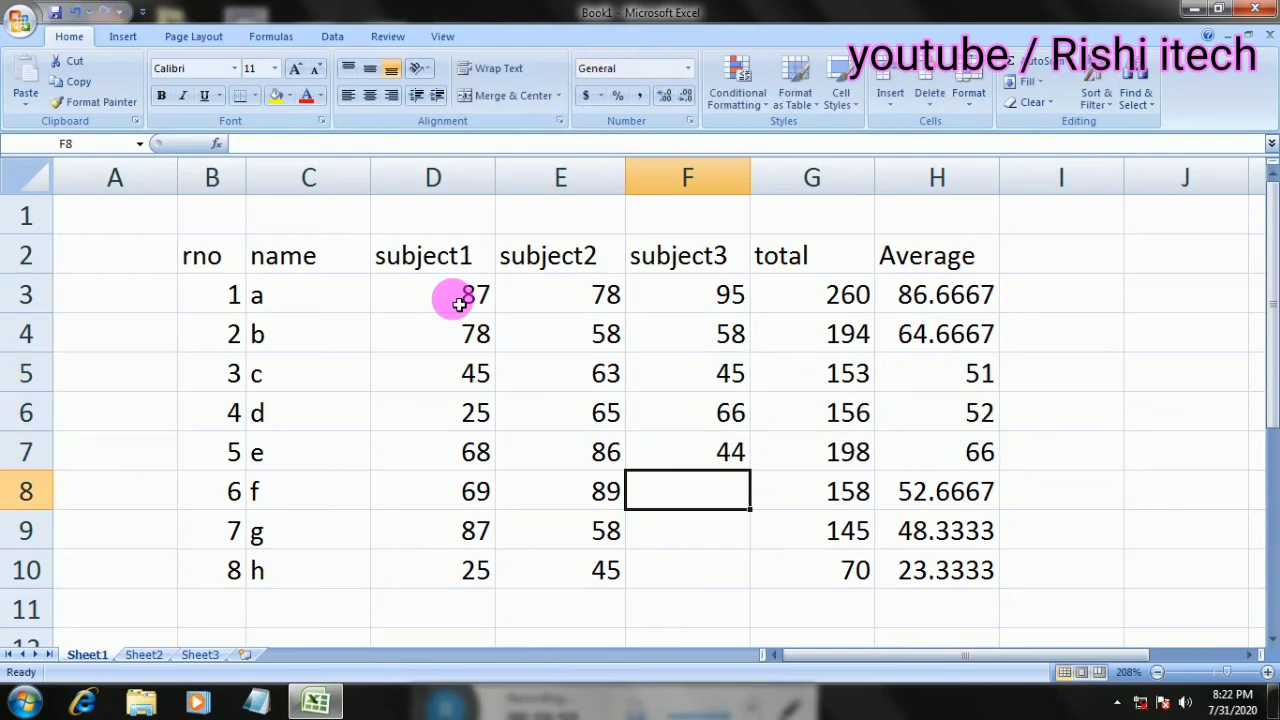
text(55)
key(Return)
text(68)
key(Return)
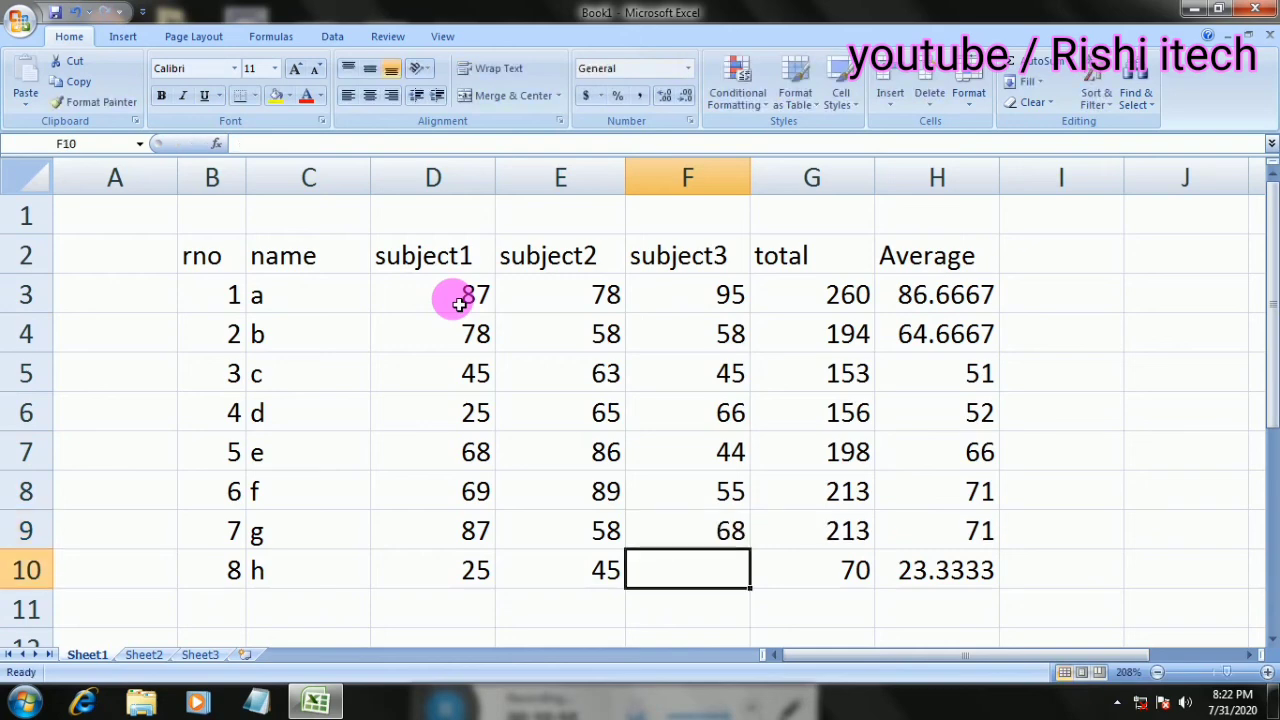
text(86)
key(Return)
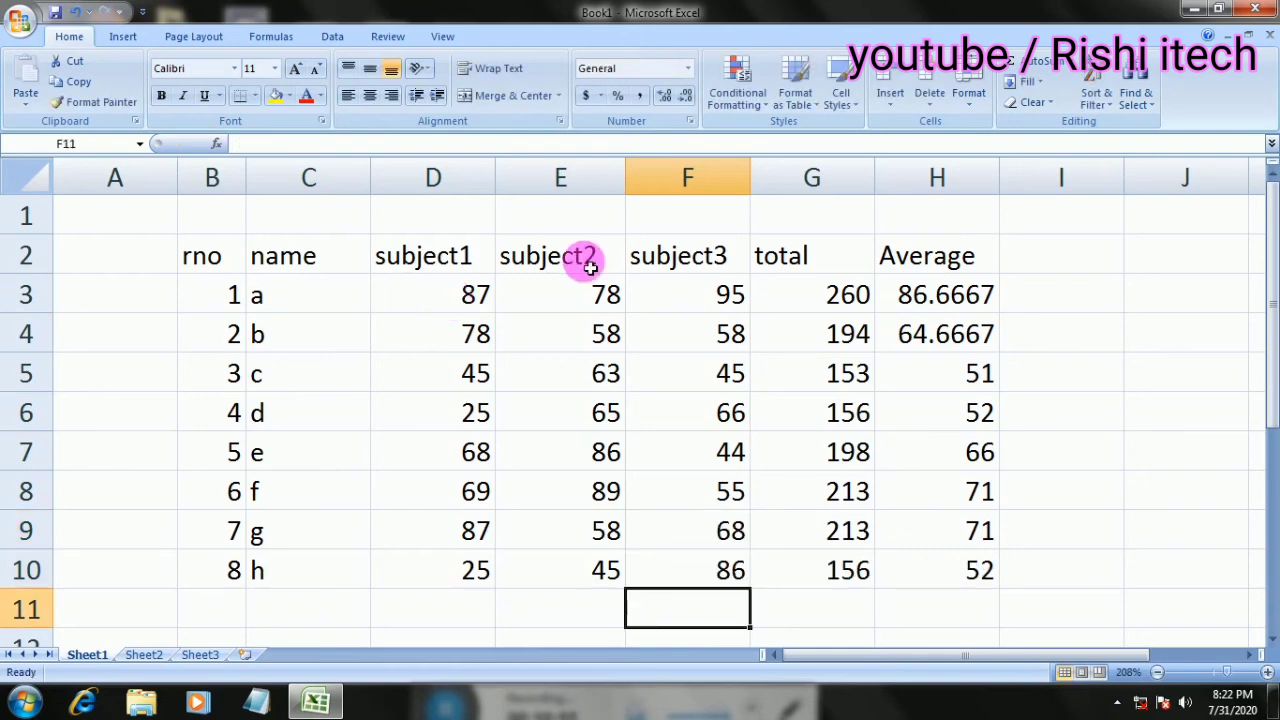
Resize the Average column by narrowing it, auto-fitting it and narrowing it again until its values show two decimals
click(985, 365)
drag(999, 178, 934, 196)
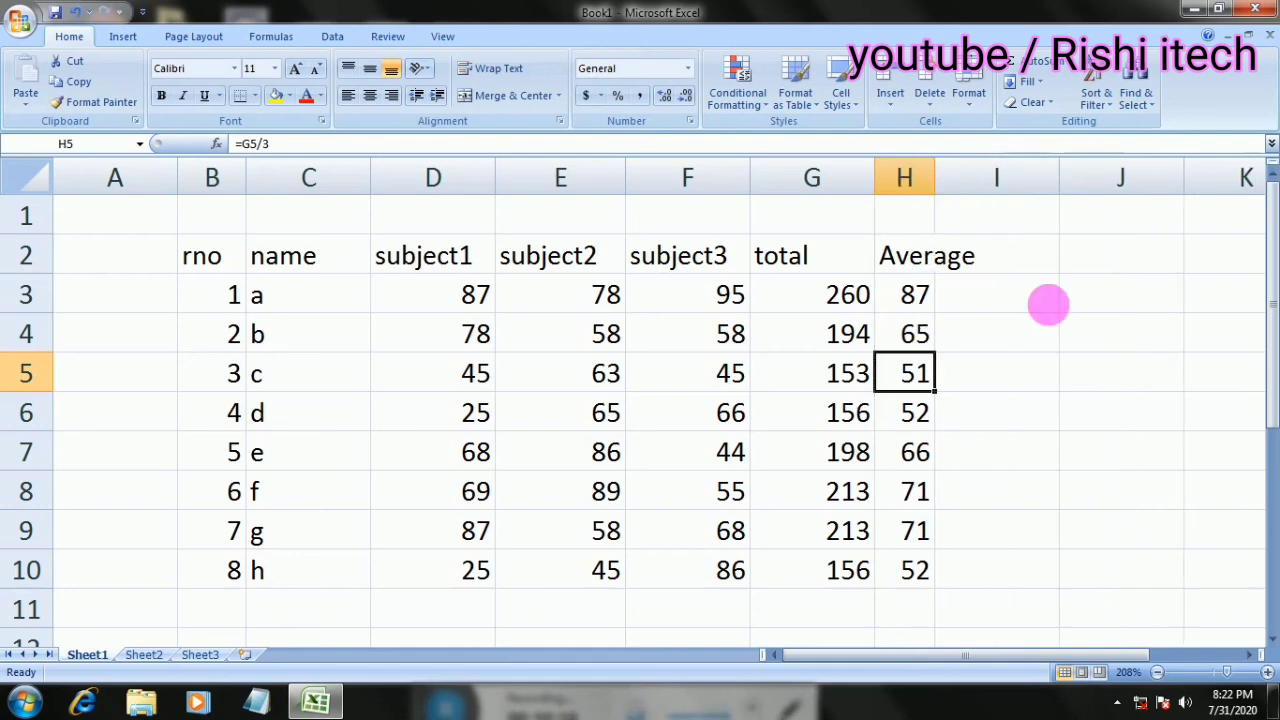
click(982, 294)
double_click(936, 178)
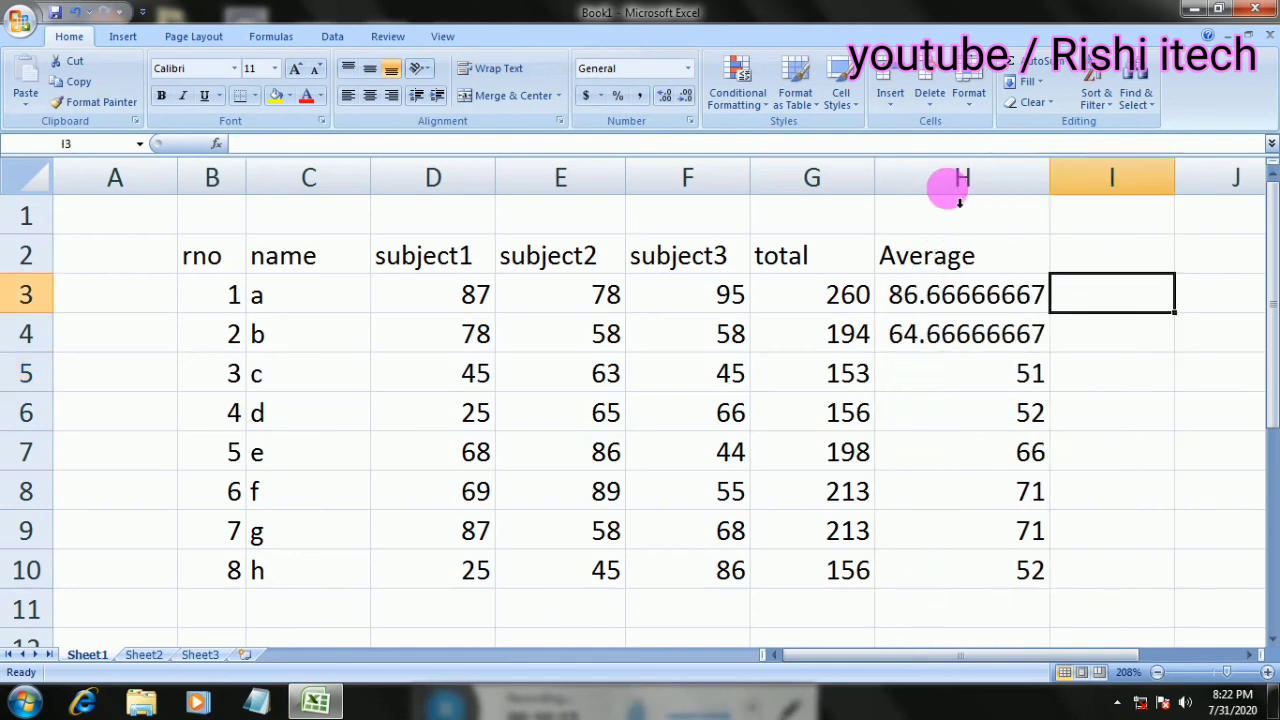
drag(1055, 175, 972, 200)
click(1024, 368)
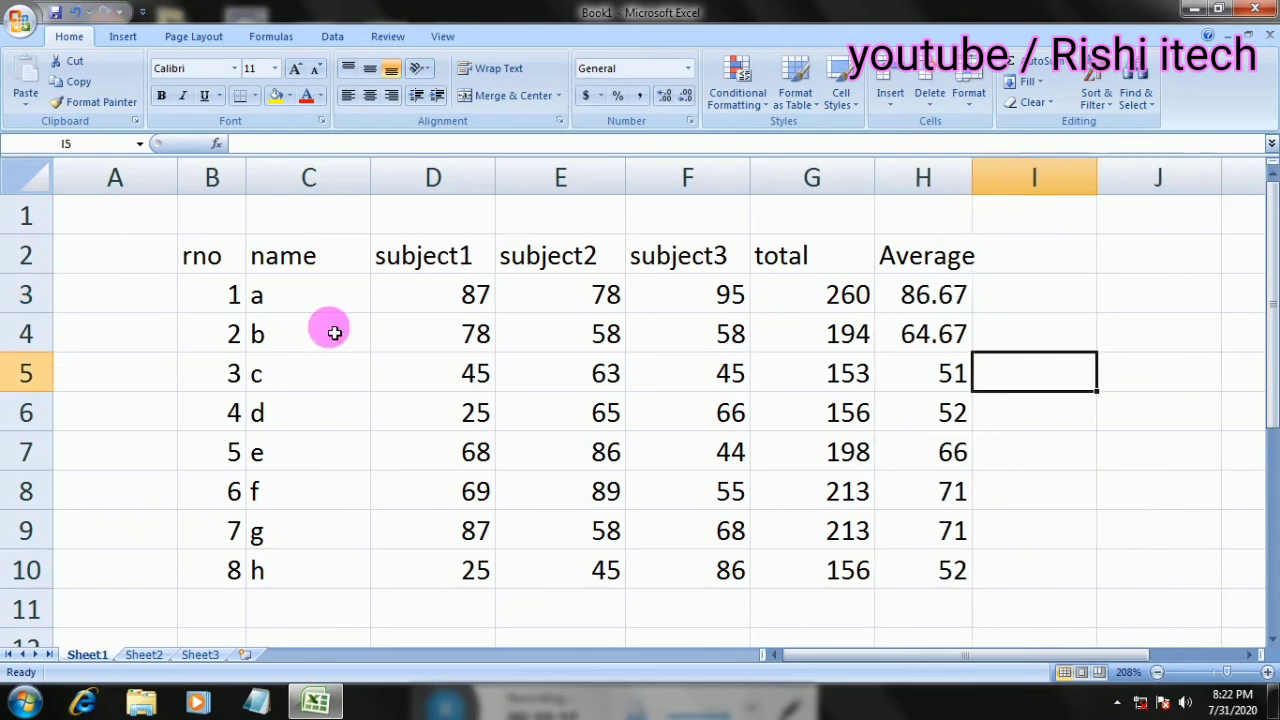
Highlight the roll numbers in B3:B10 and the names in C3:C10 to review them
drag(229, 300, 234, 582)
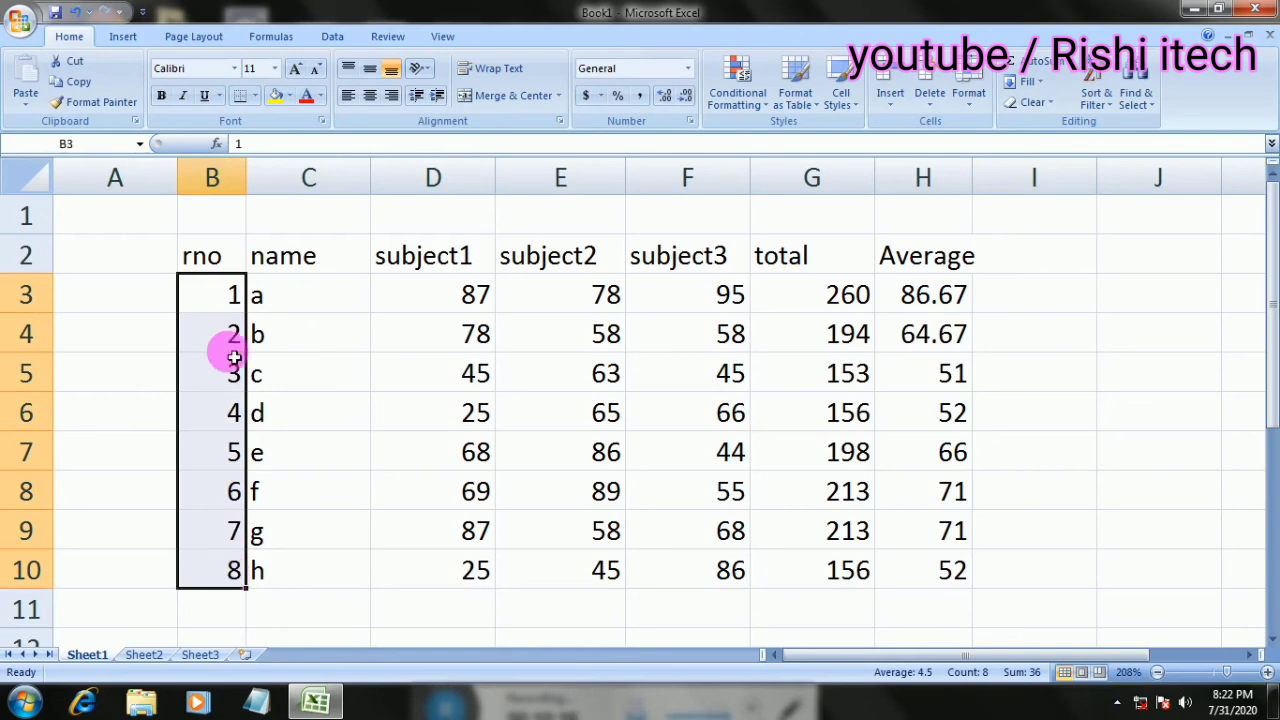
drag(327, 553, 323, 571)
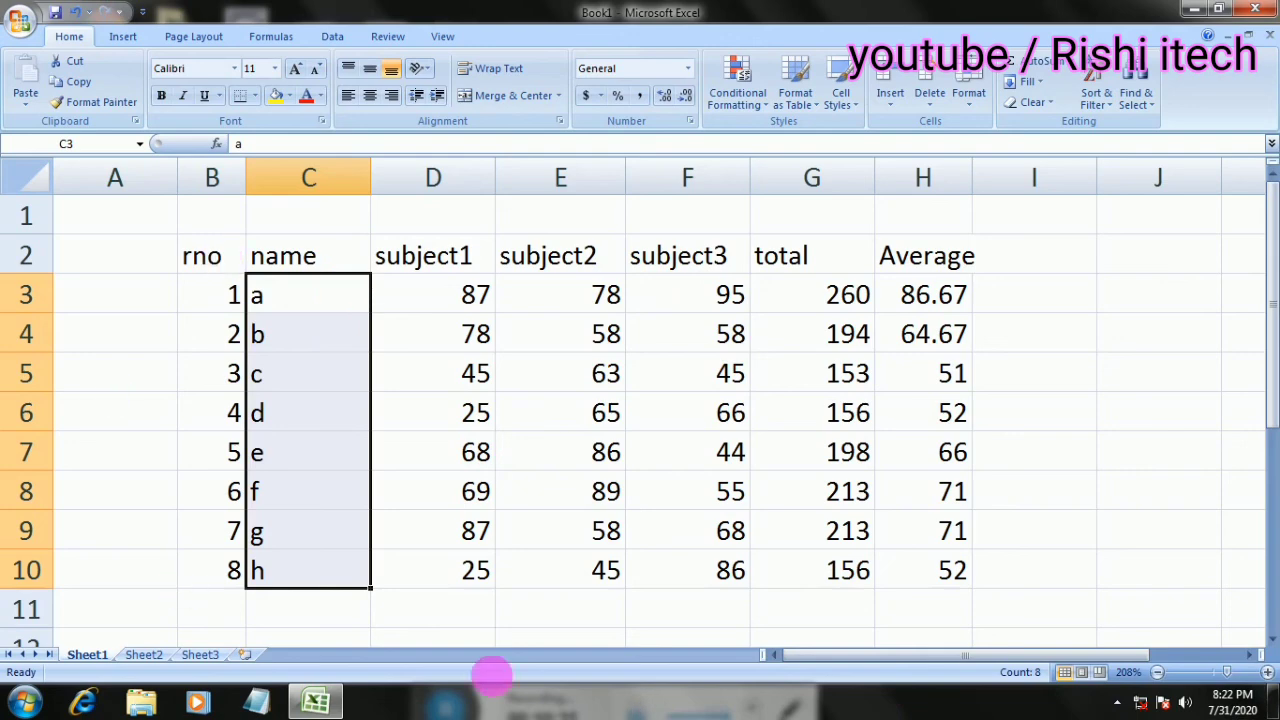
click(523, 418)
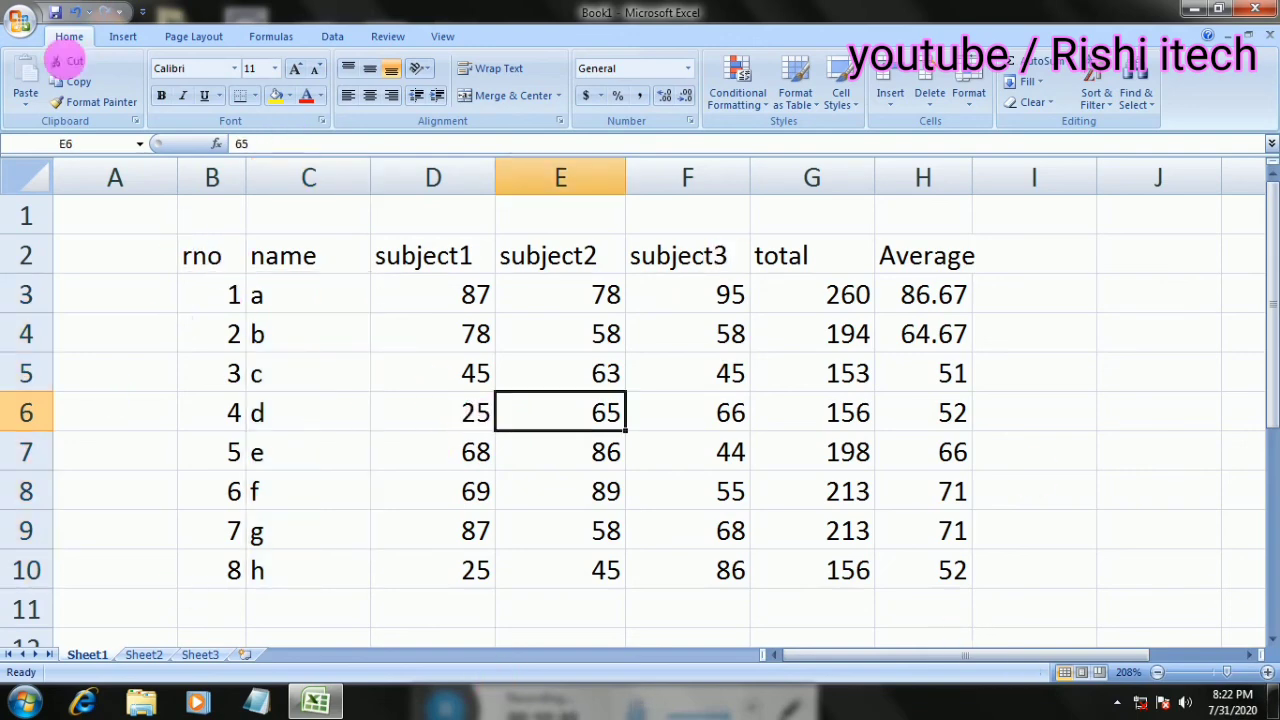
Save the workbook as Student details in the Documents library and close Excel
click(18, 20)
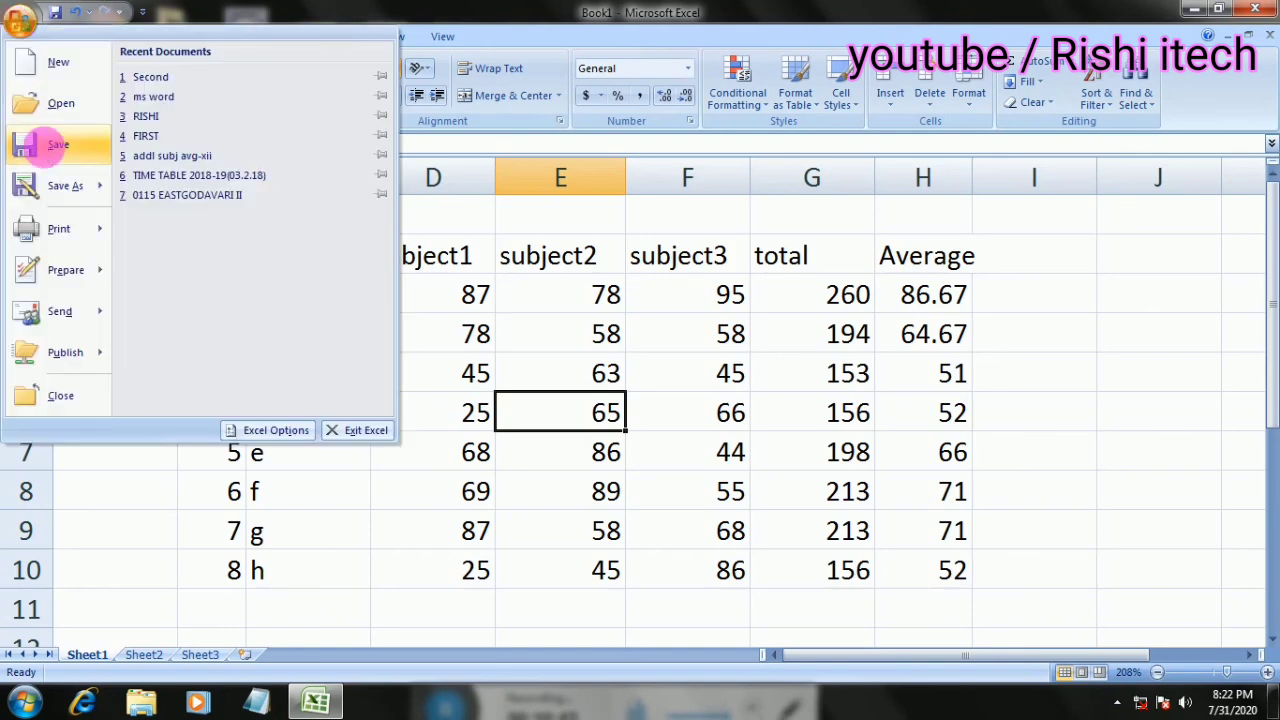
click(47, 148)
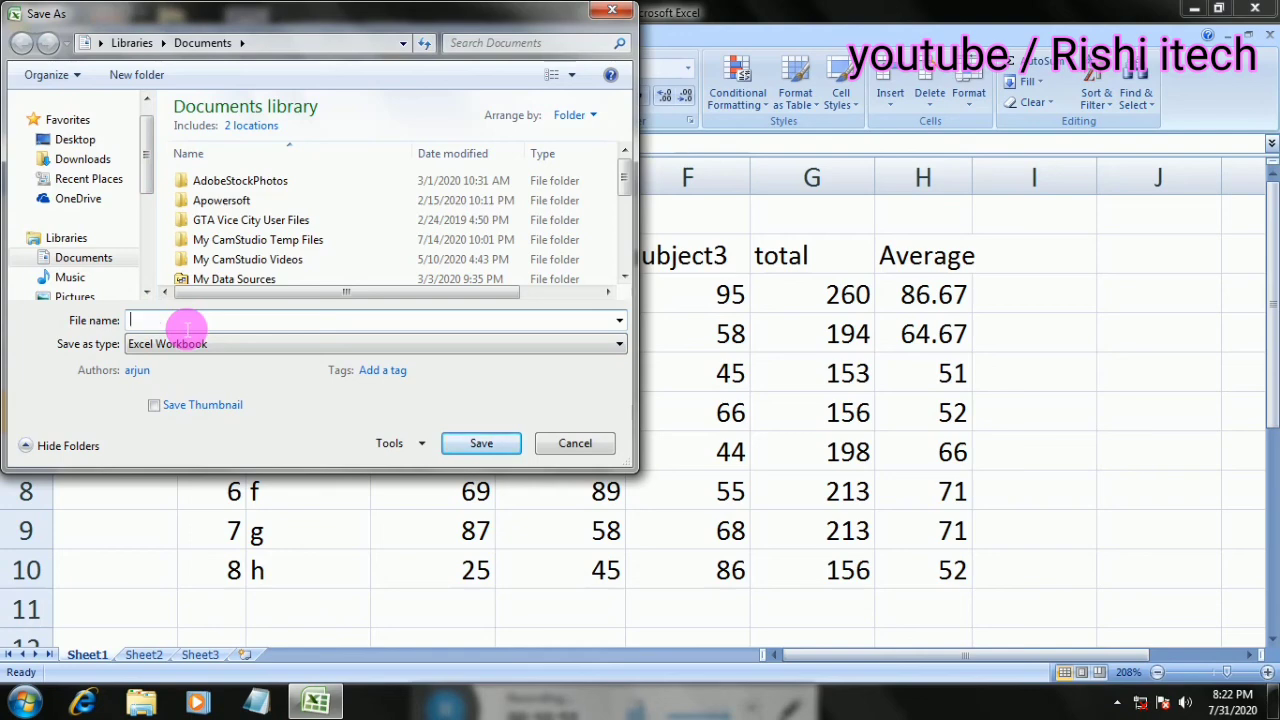
text(Student details)
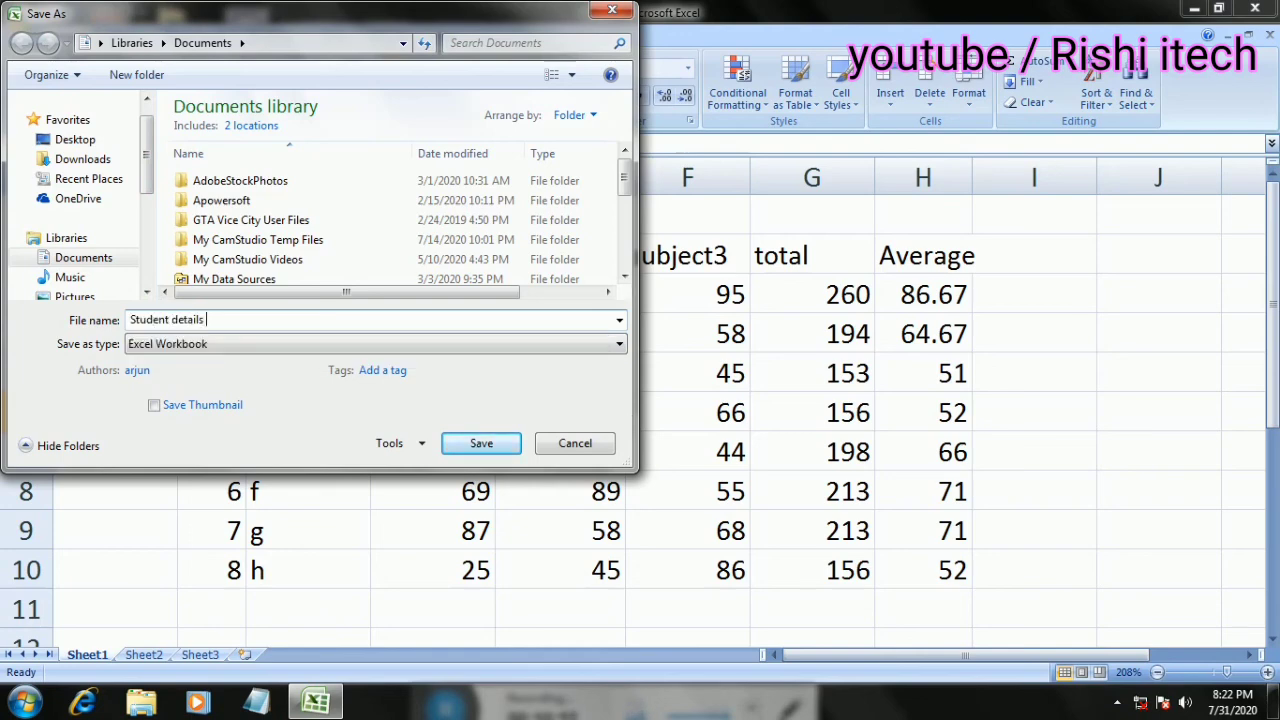
key(Return)
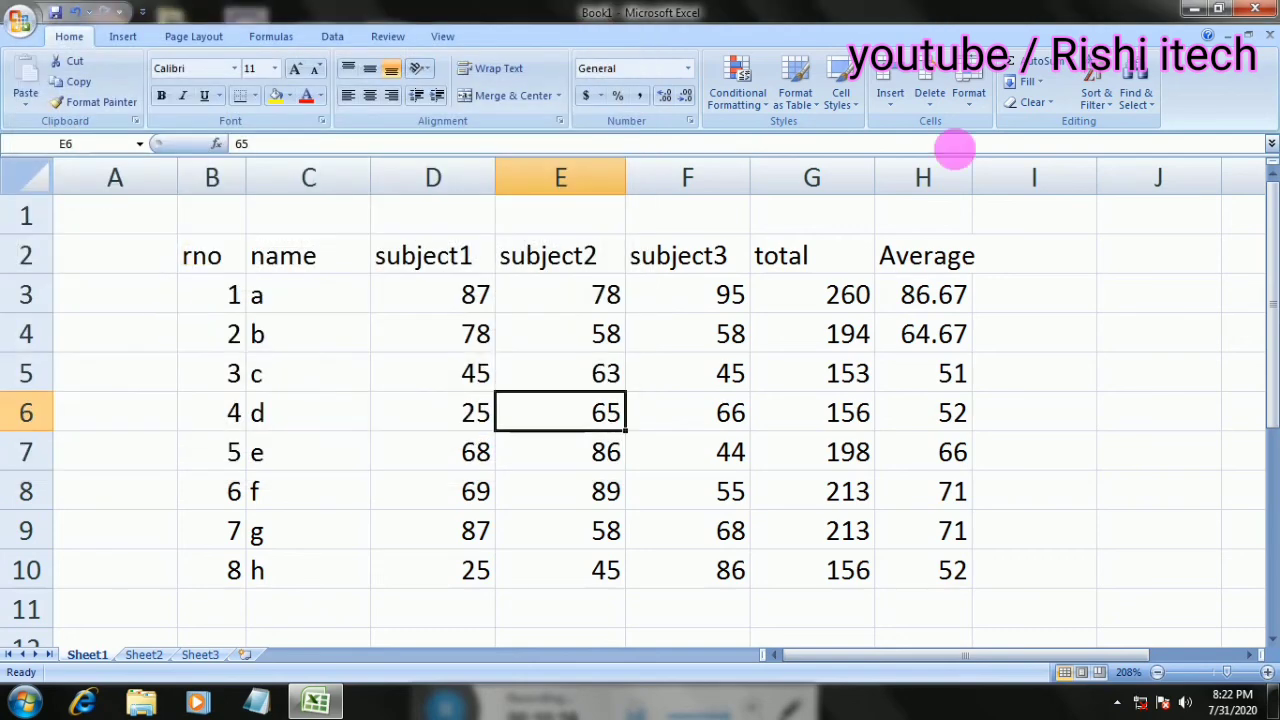
click(1266, 9)
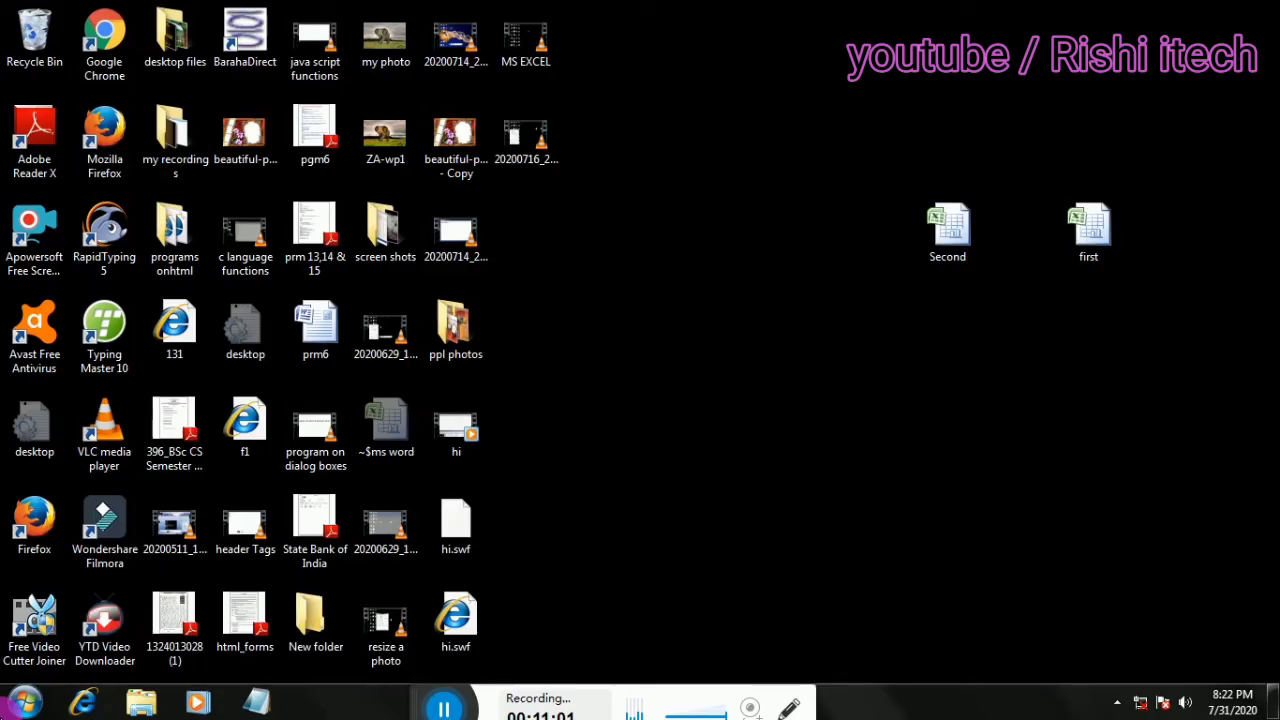